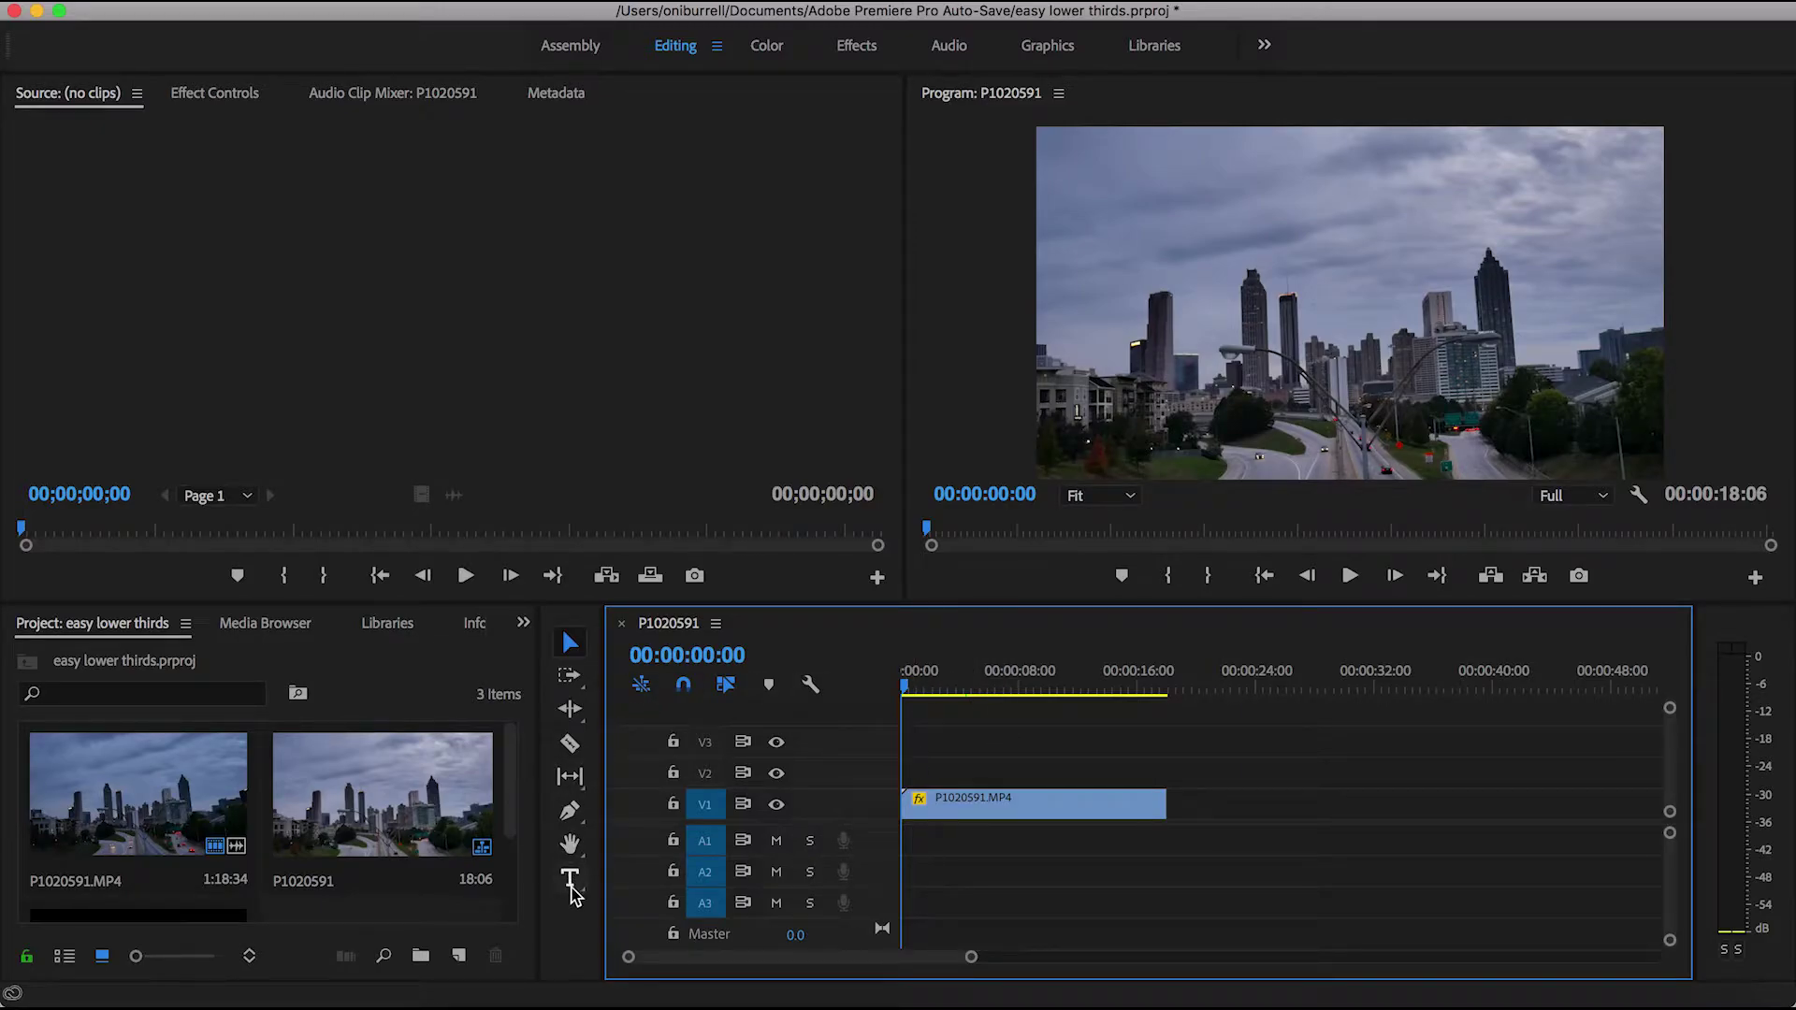
Pick the Type tool (T) in the Tools panel.
left_click(571, 879)
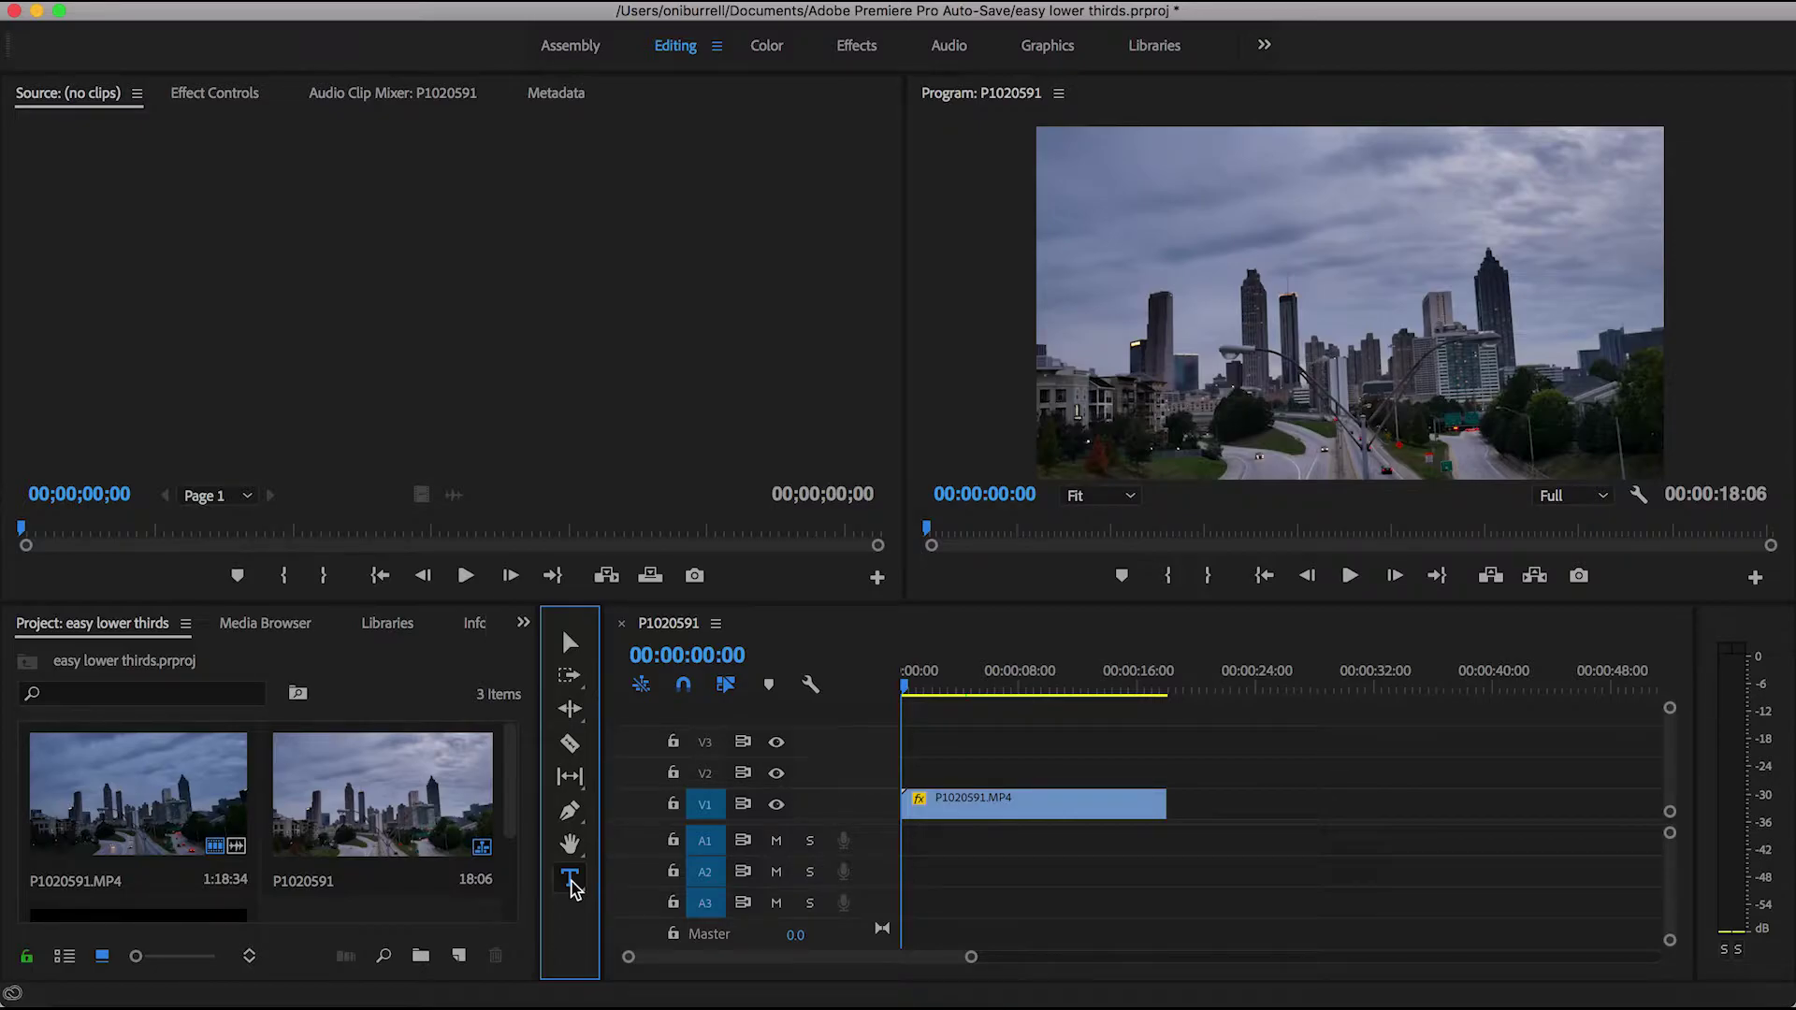
Place a text box over the skyline in the Program monitor and type the REVEAL TEXT title.
left_click(1088, 305)
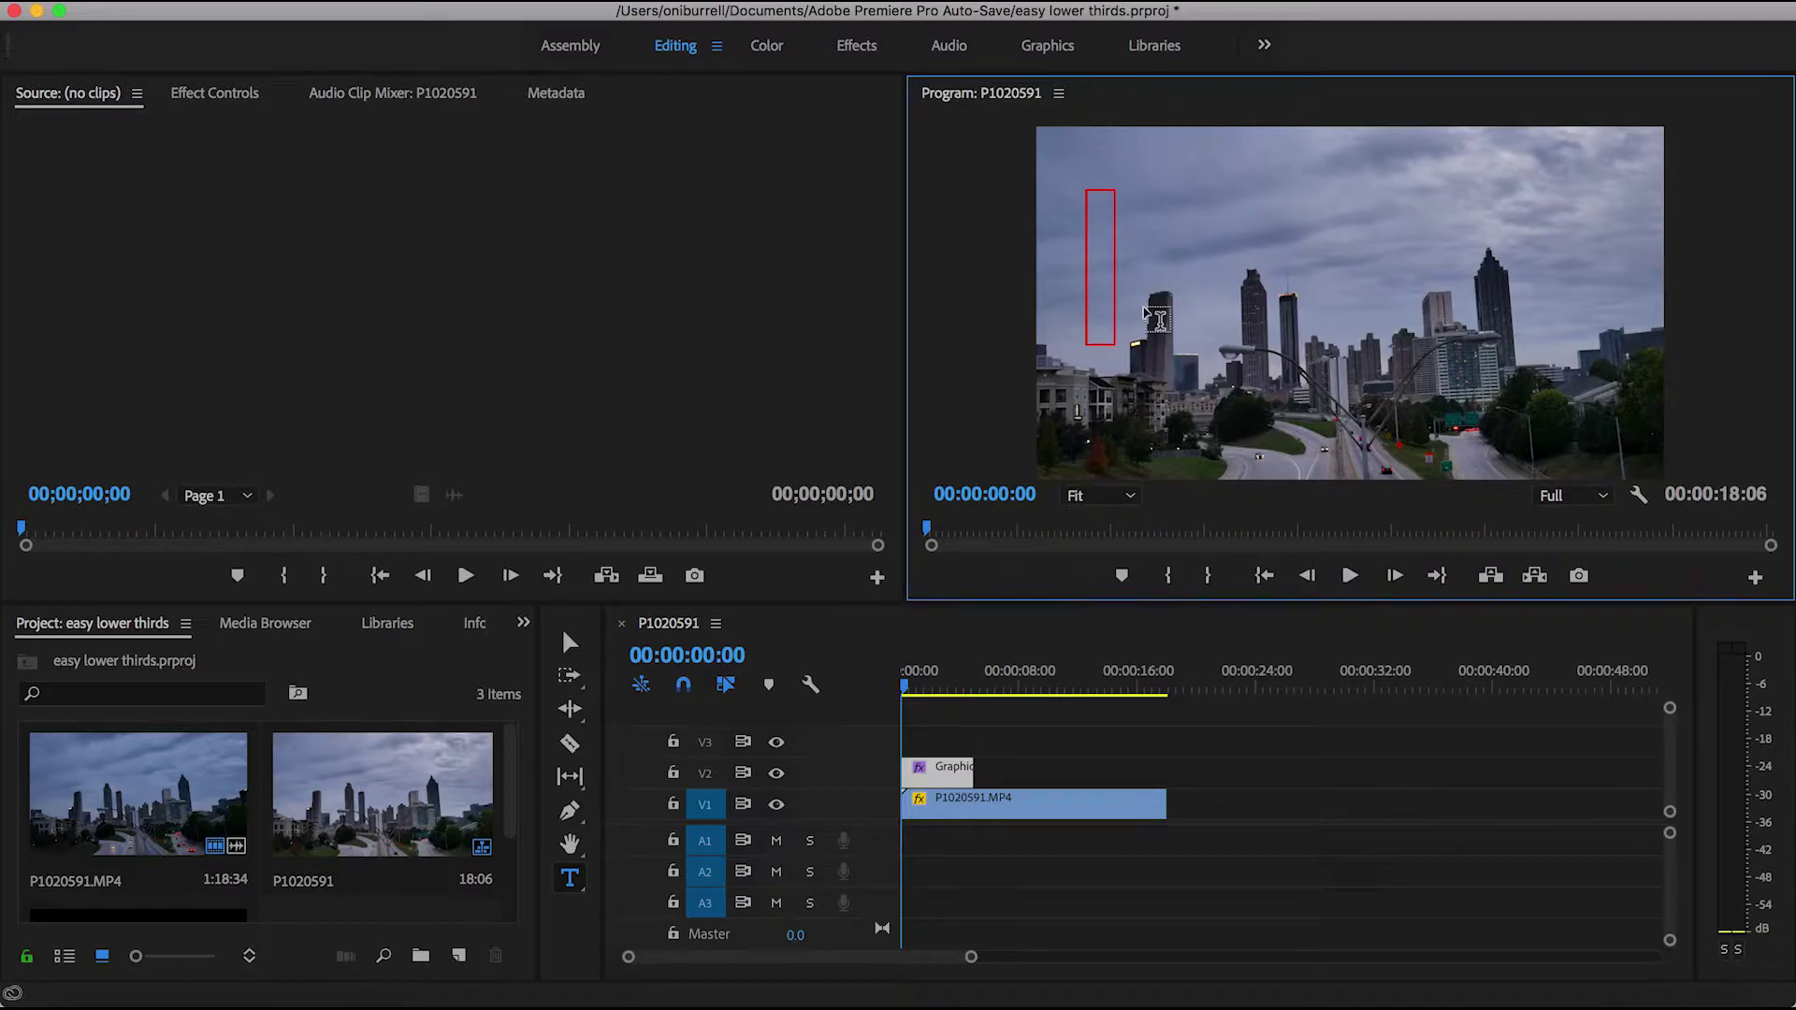
type("REV")
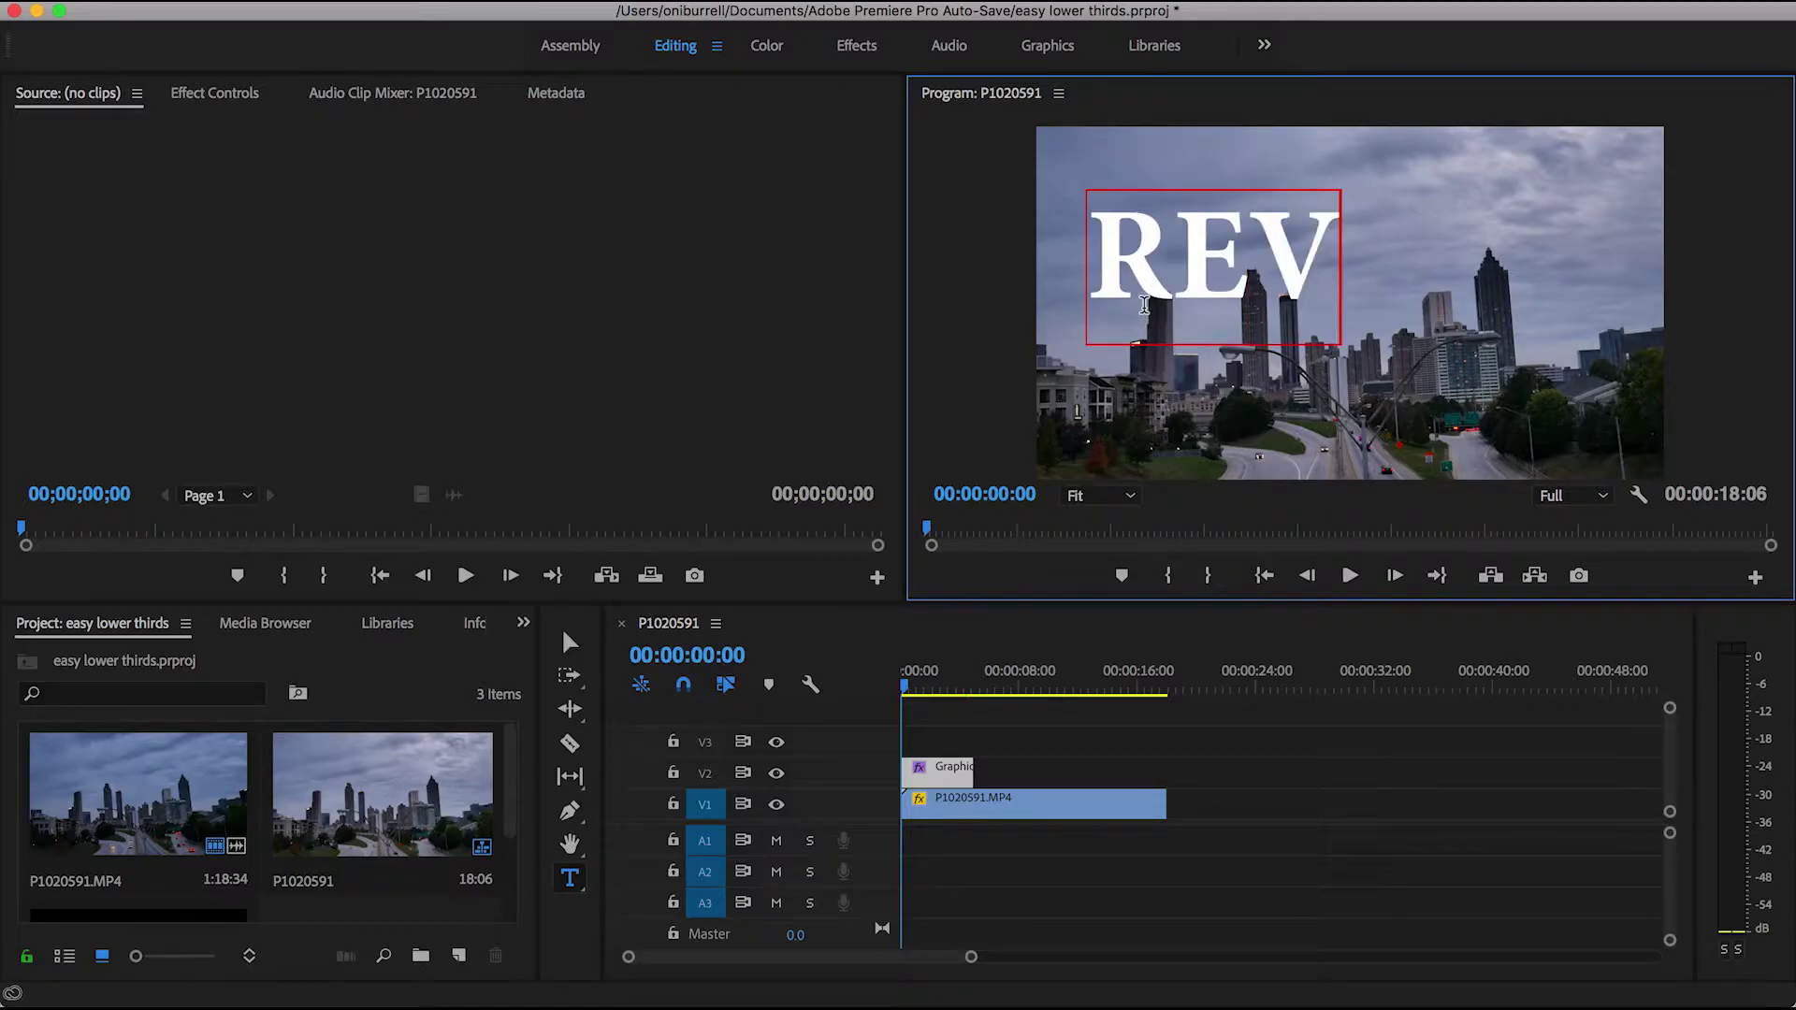
type("EAL TH")
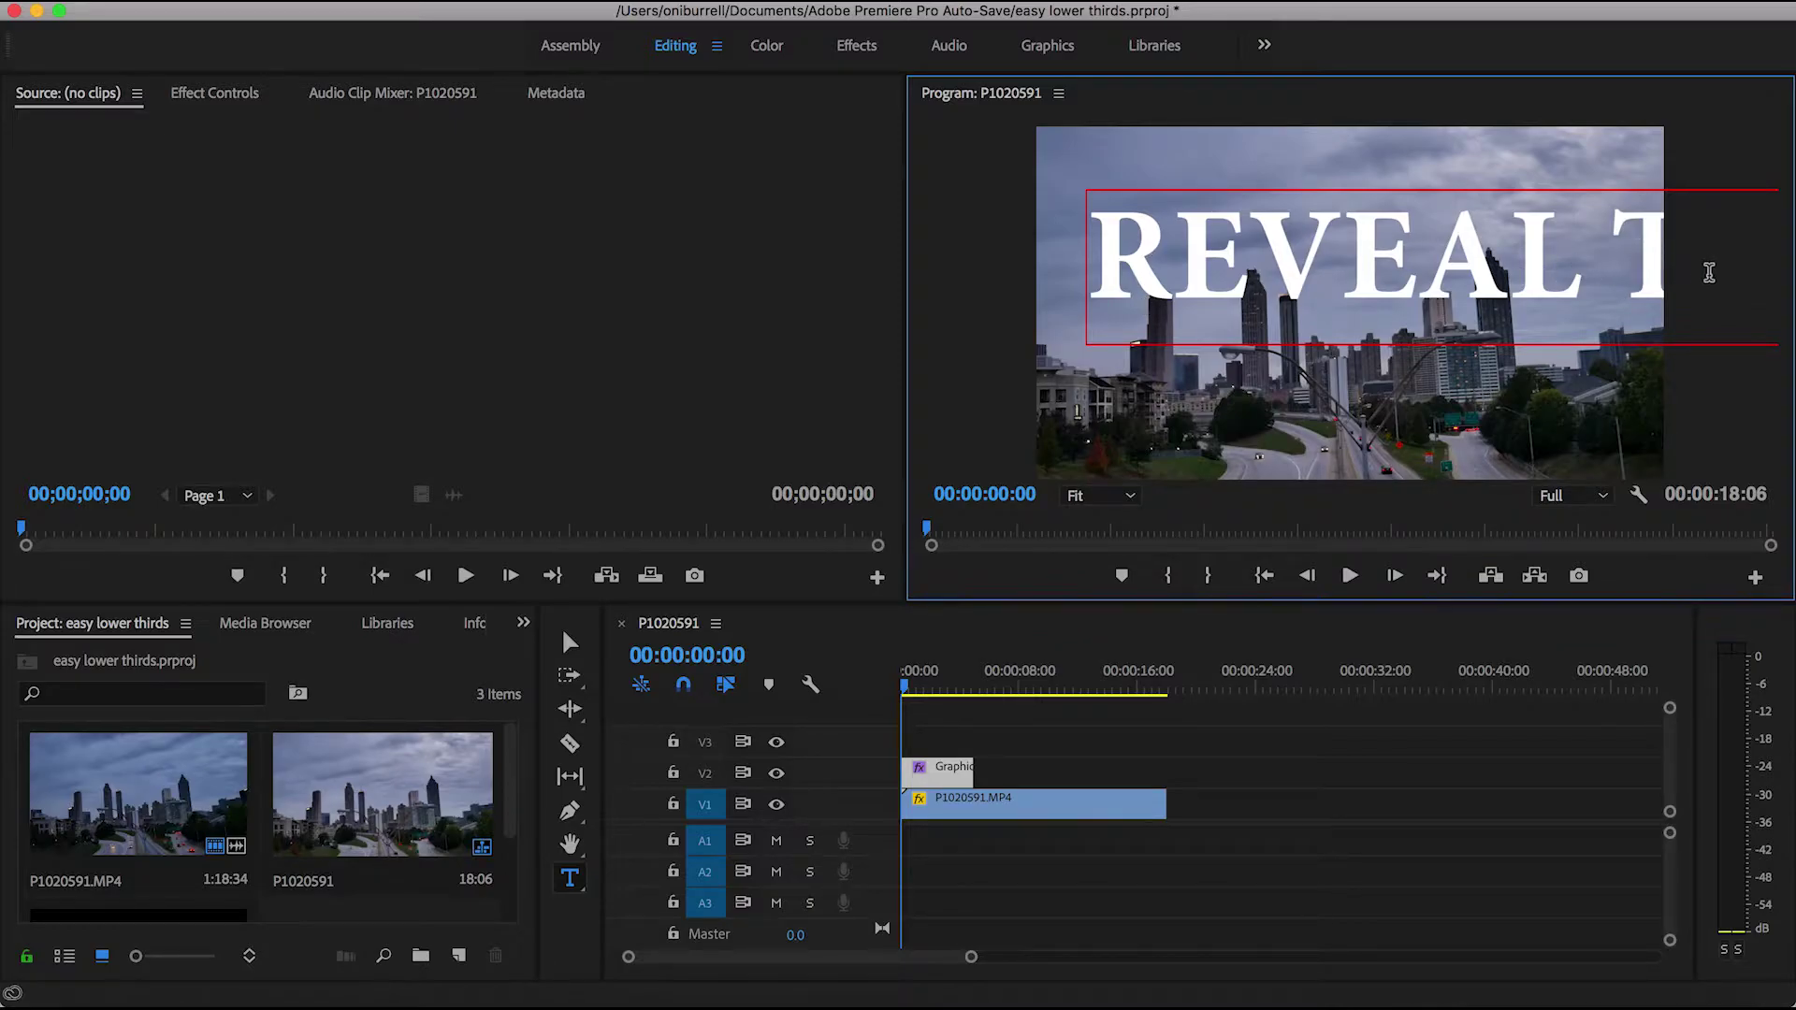
In the Graphics workspace, centre the title, shrink it to 77% scale, and re-centre it.
left_click(1047, 49)
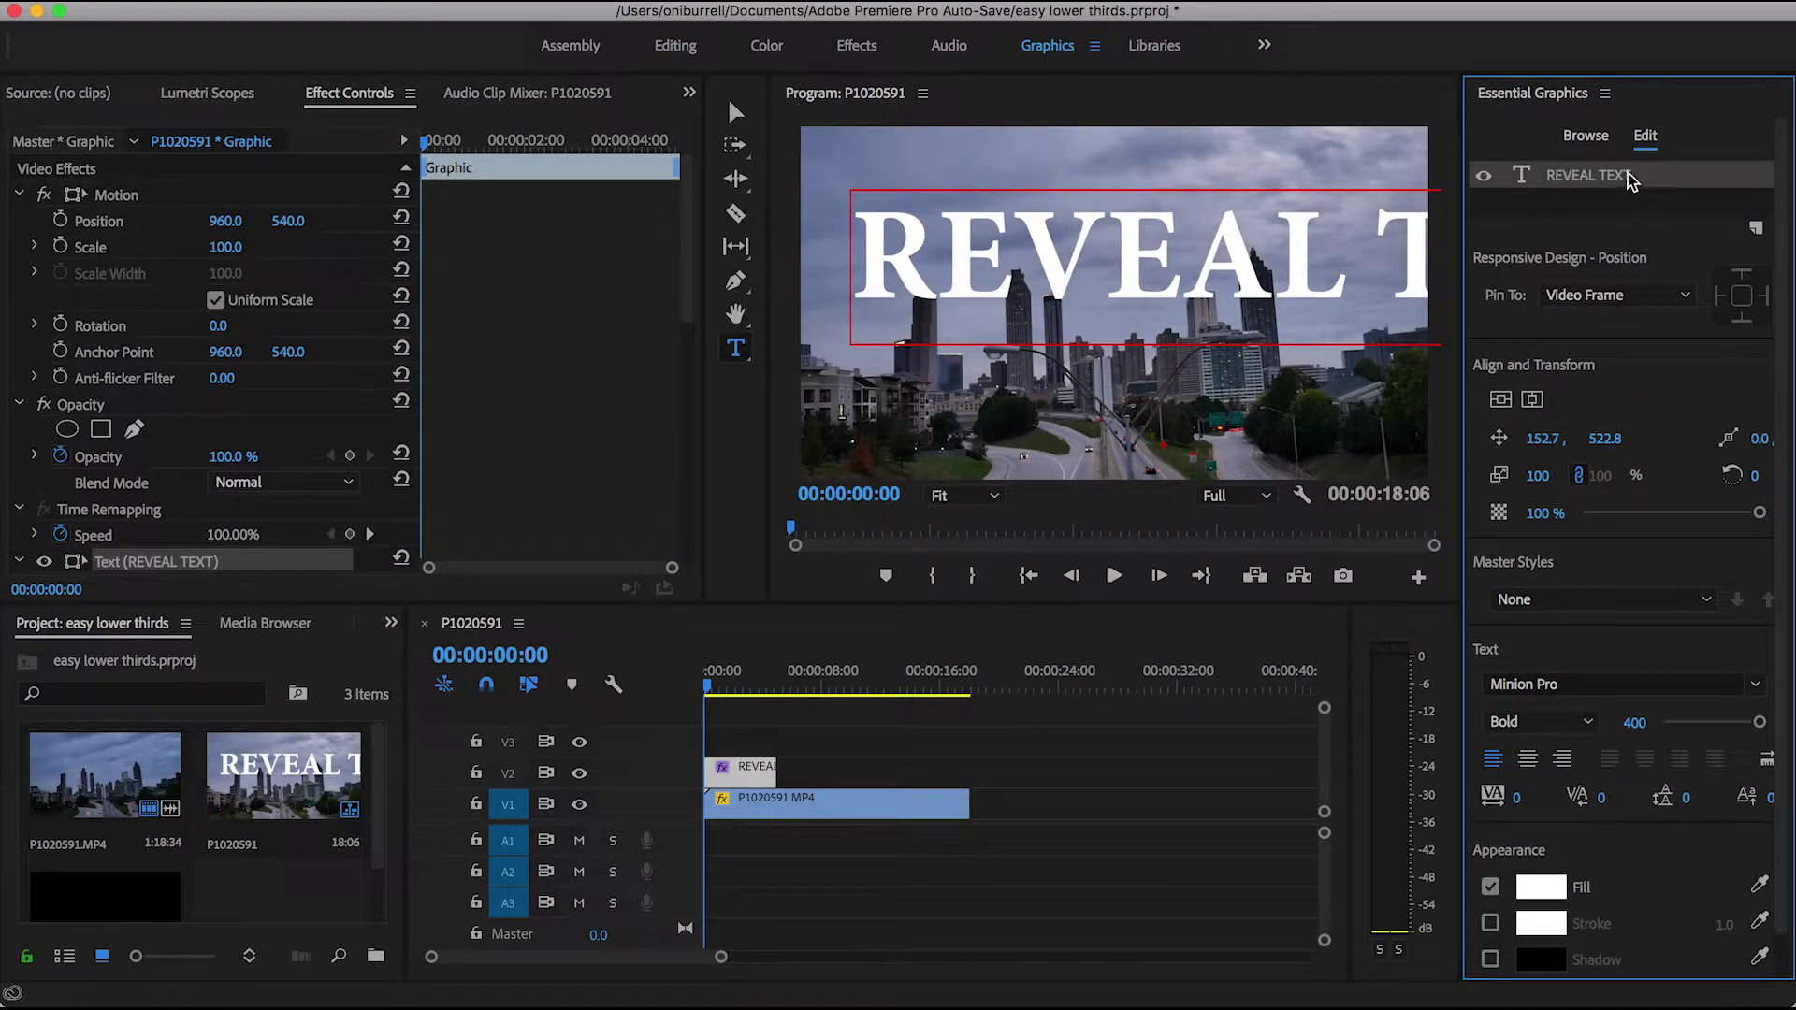
left_click(1500, 402)
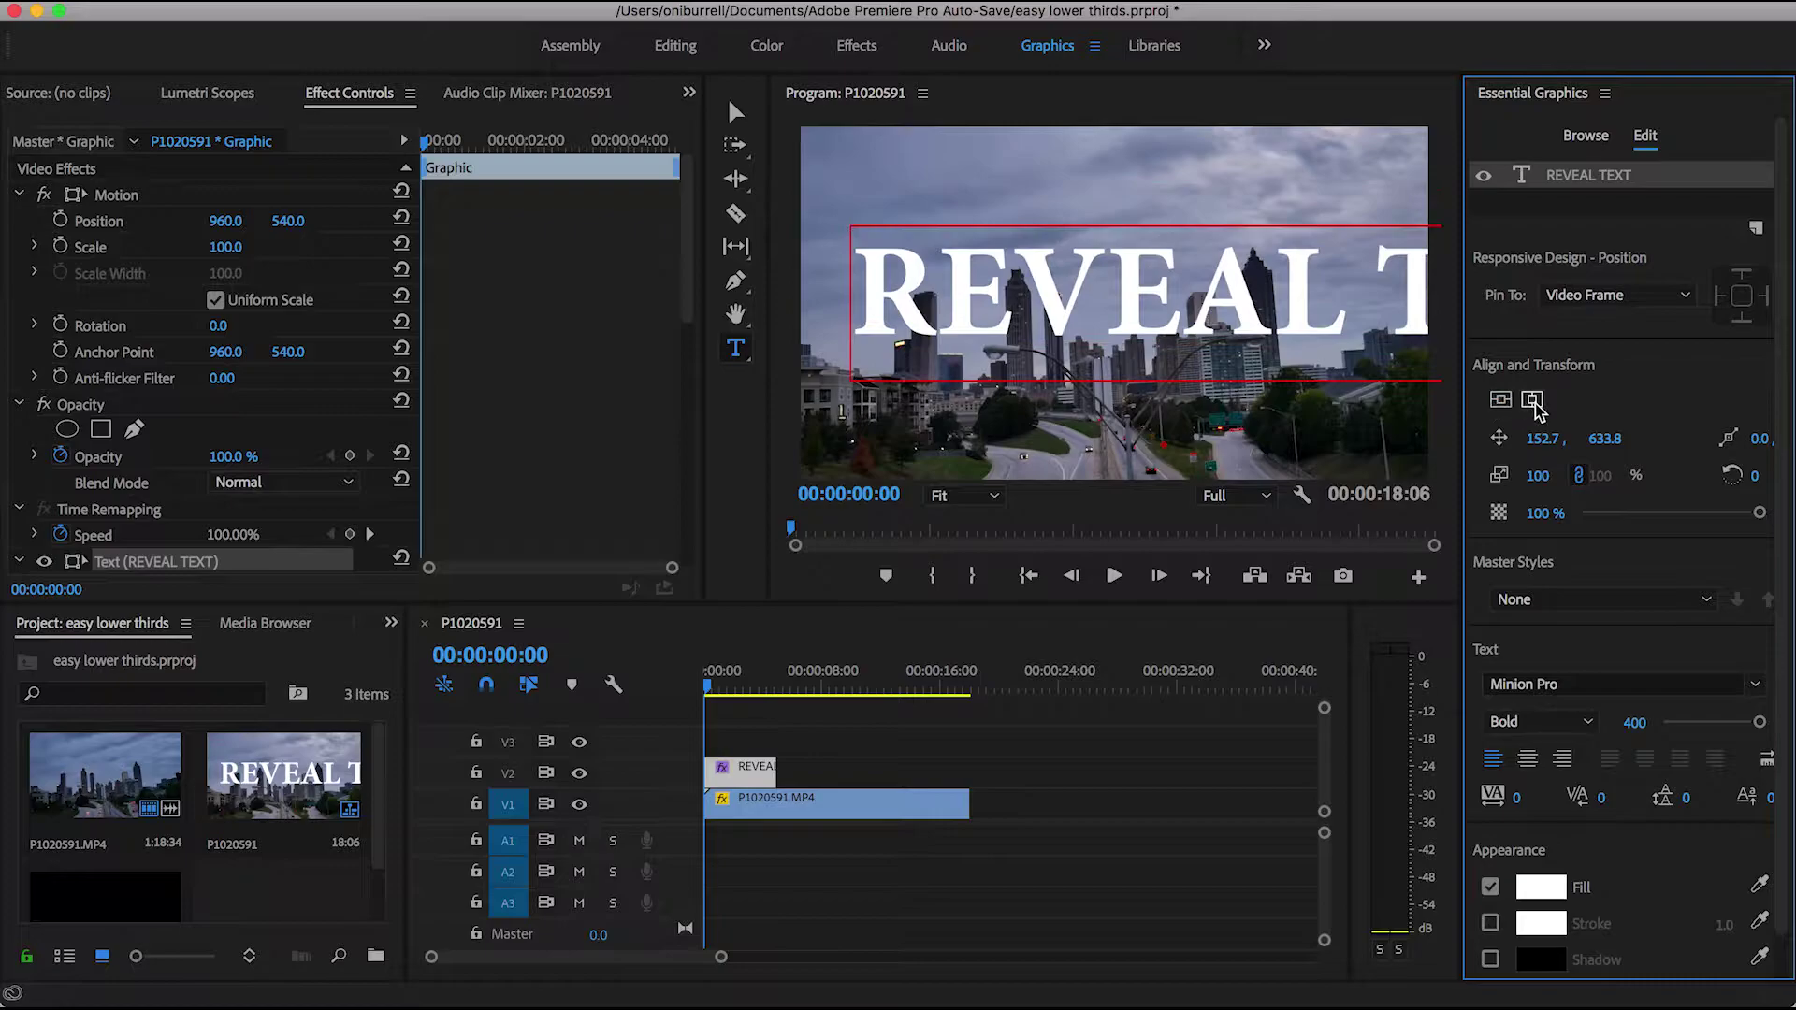
left_click(1533, 402)
scroll(171, 413, "down", 10)
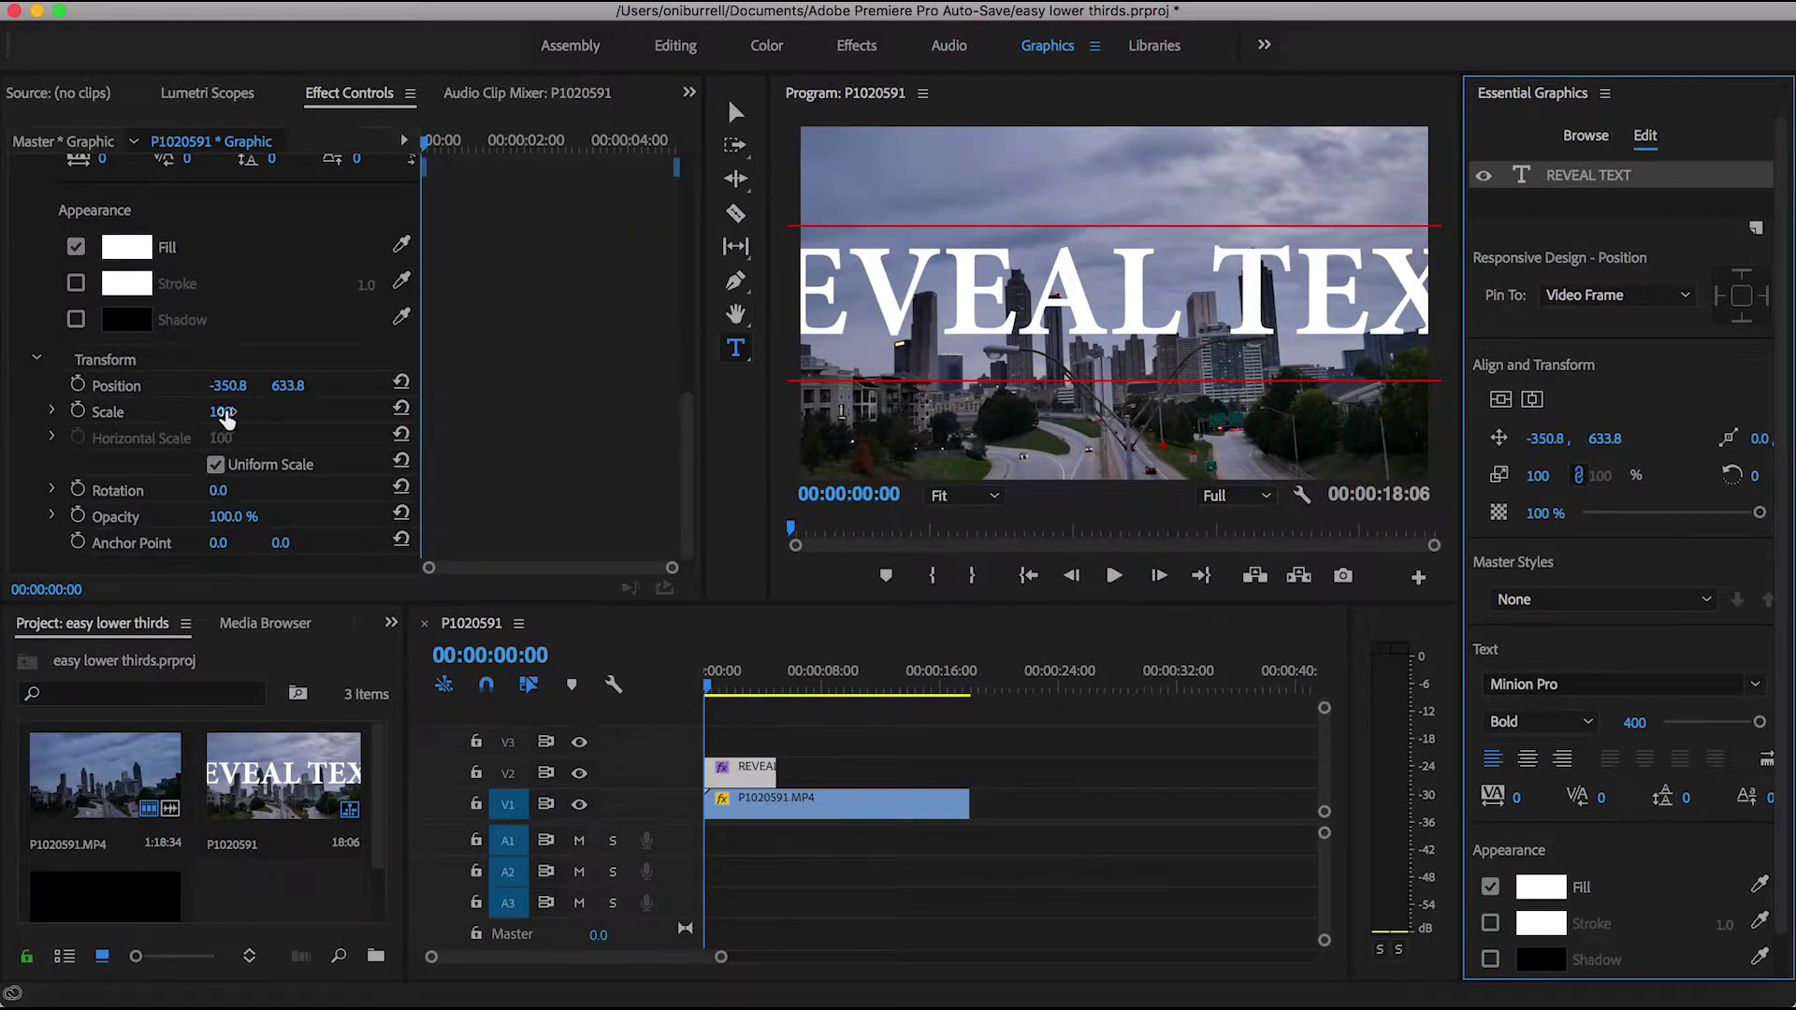
left_click_drag(221, 416, 200, 417)
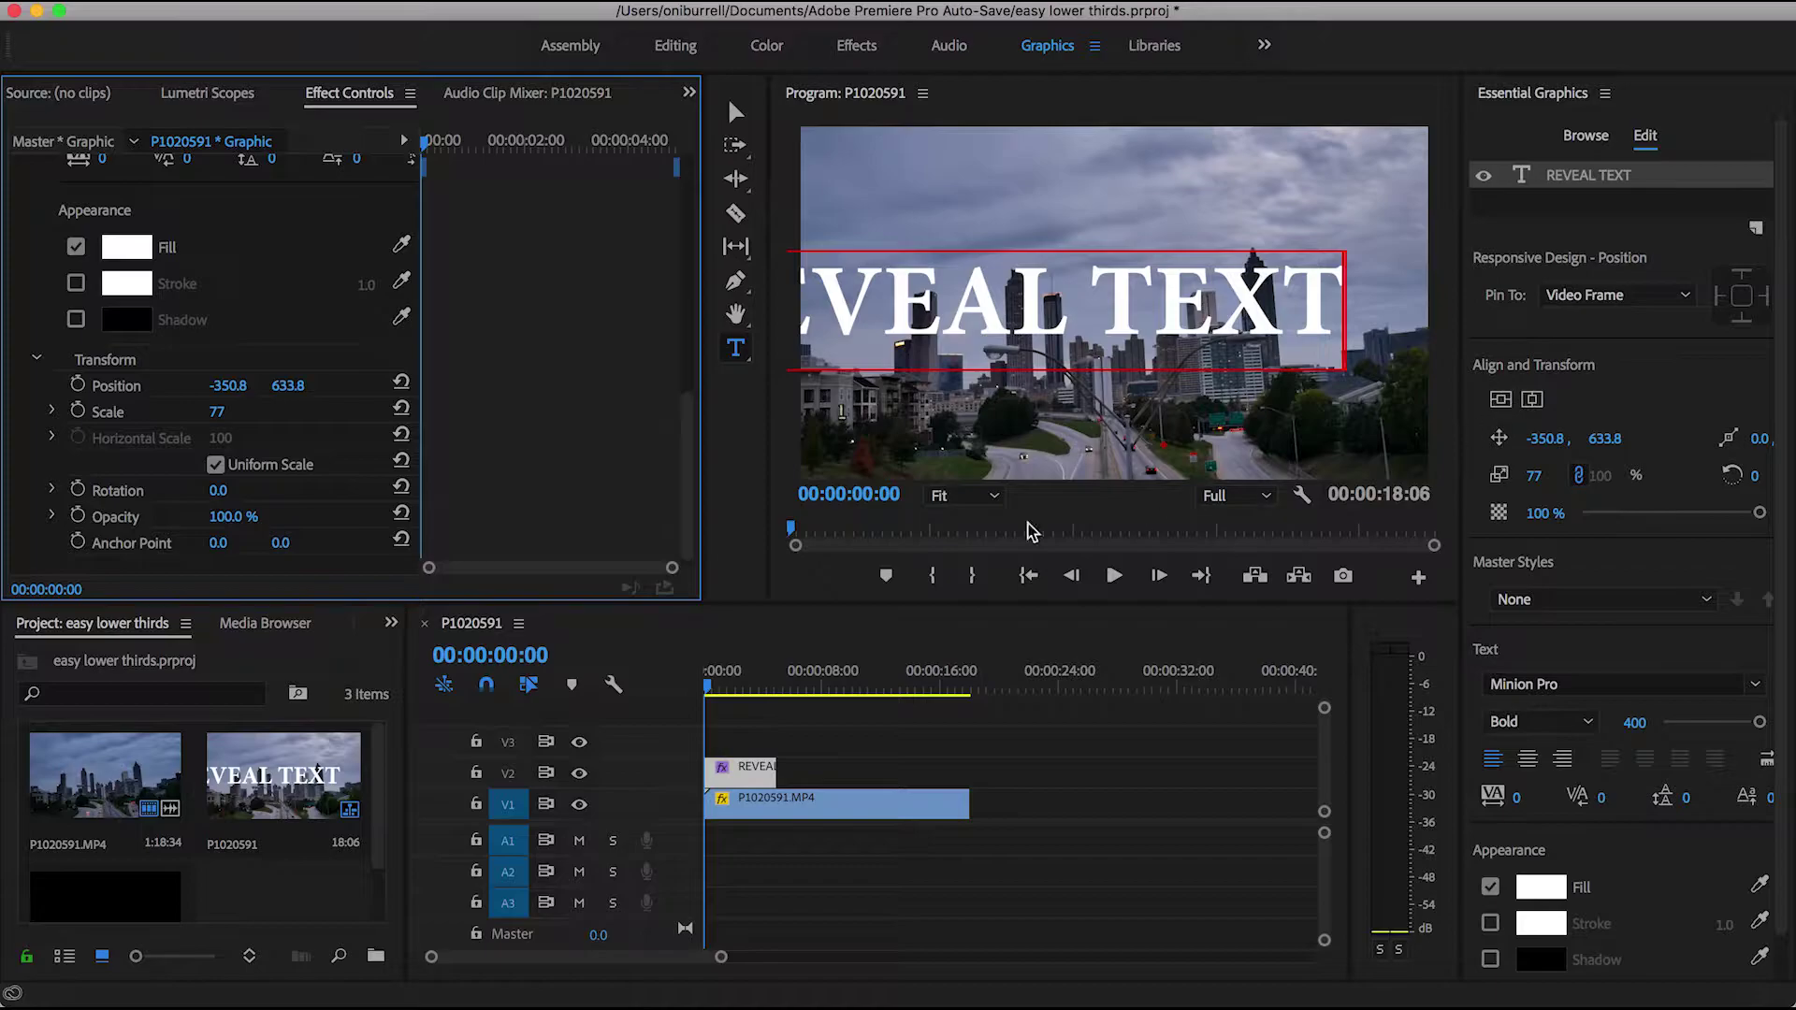
left_click(1501, 402)
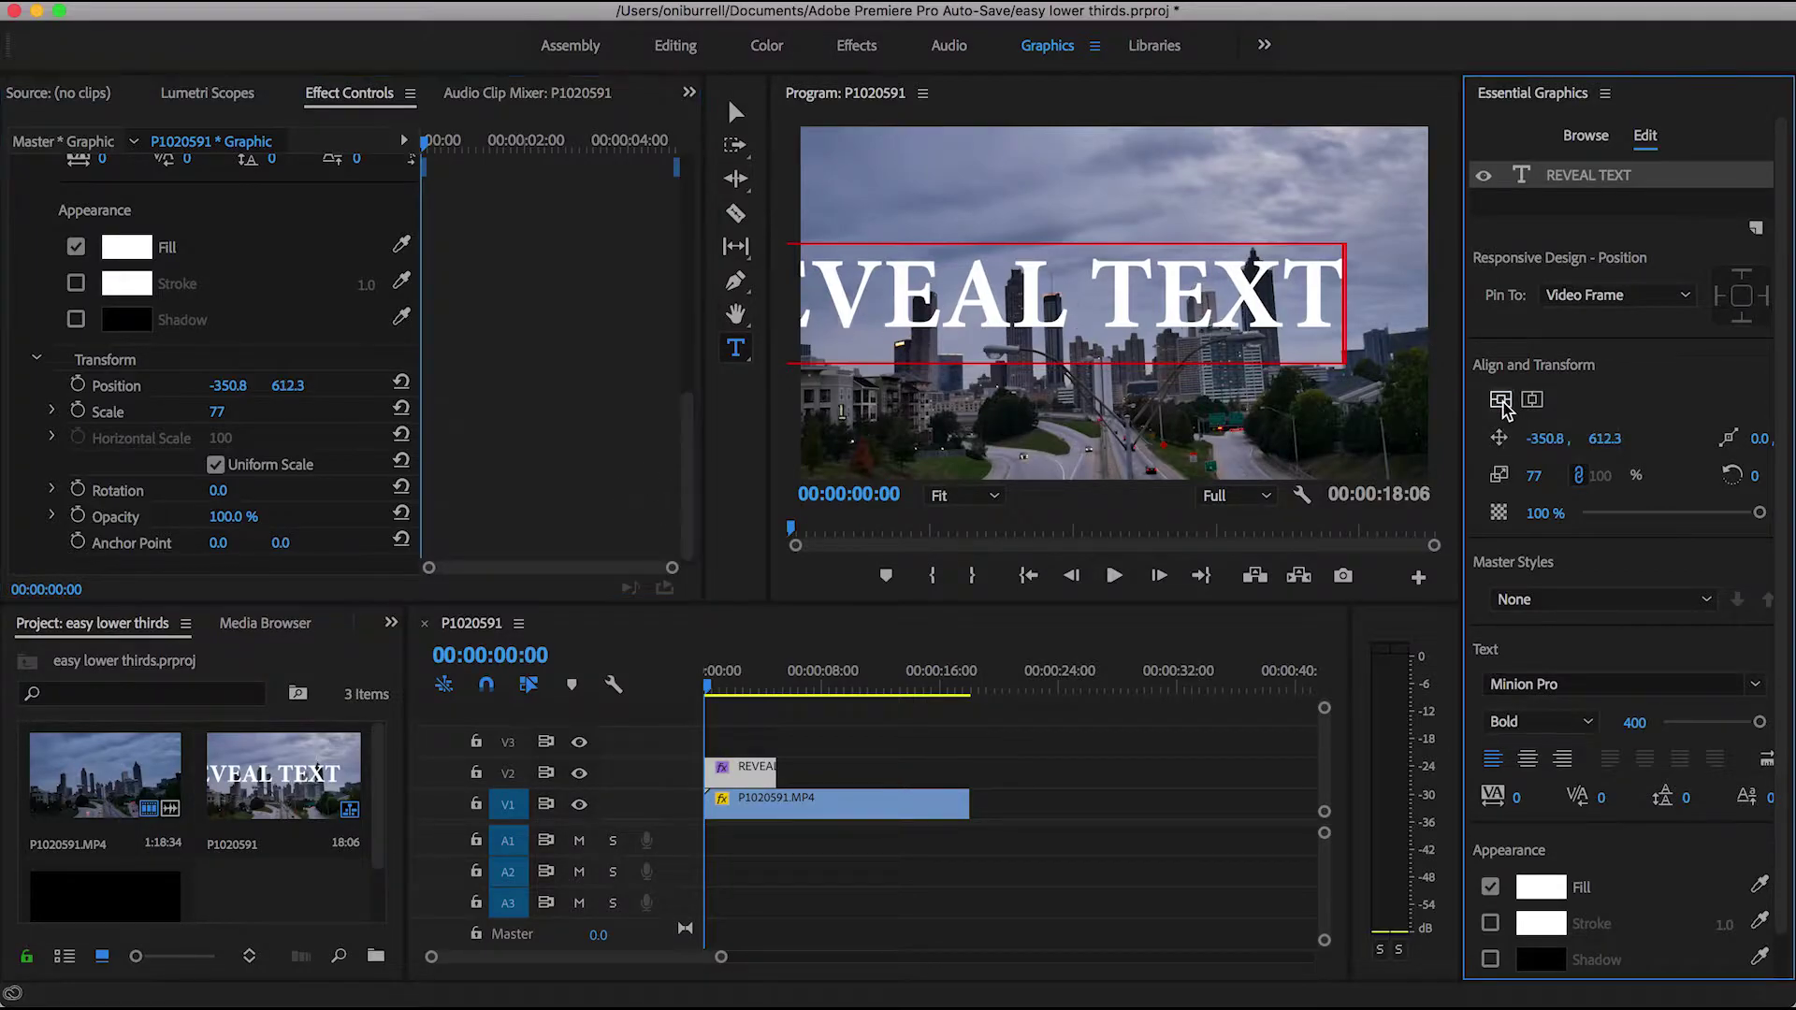
left_click(1533, 401)
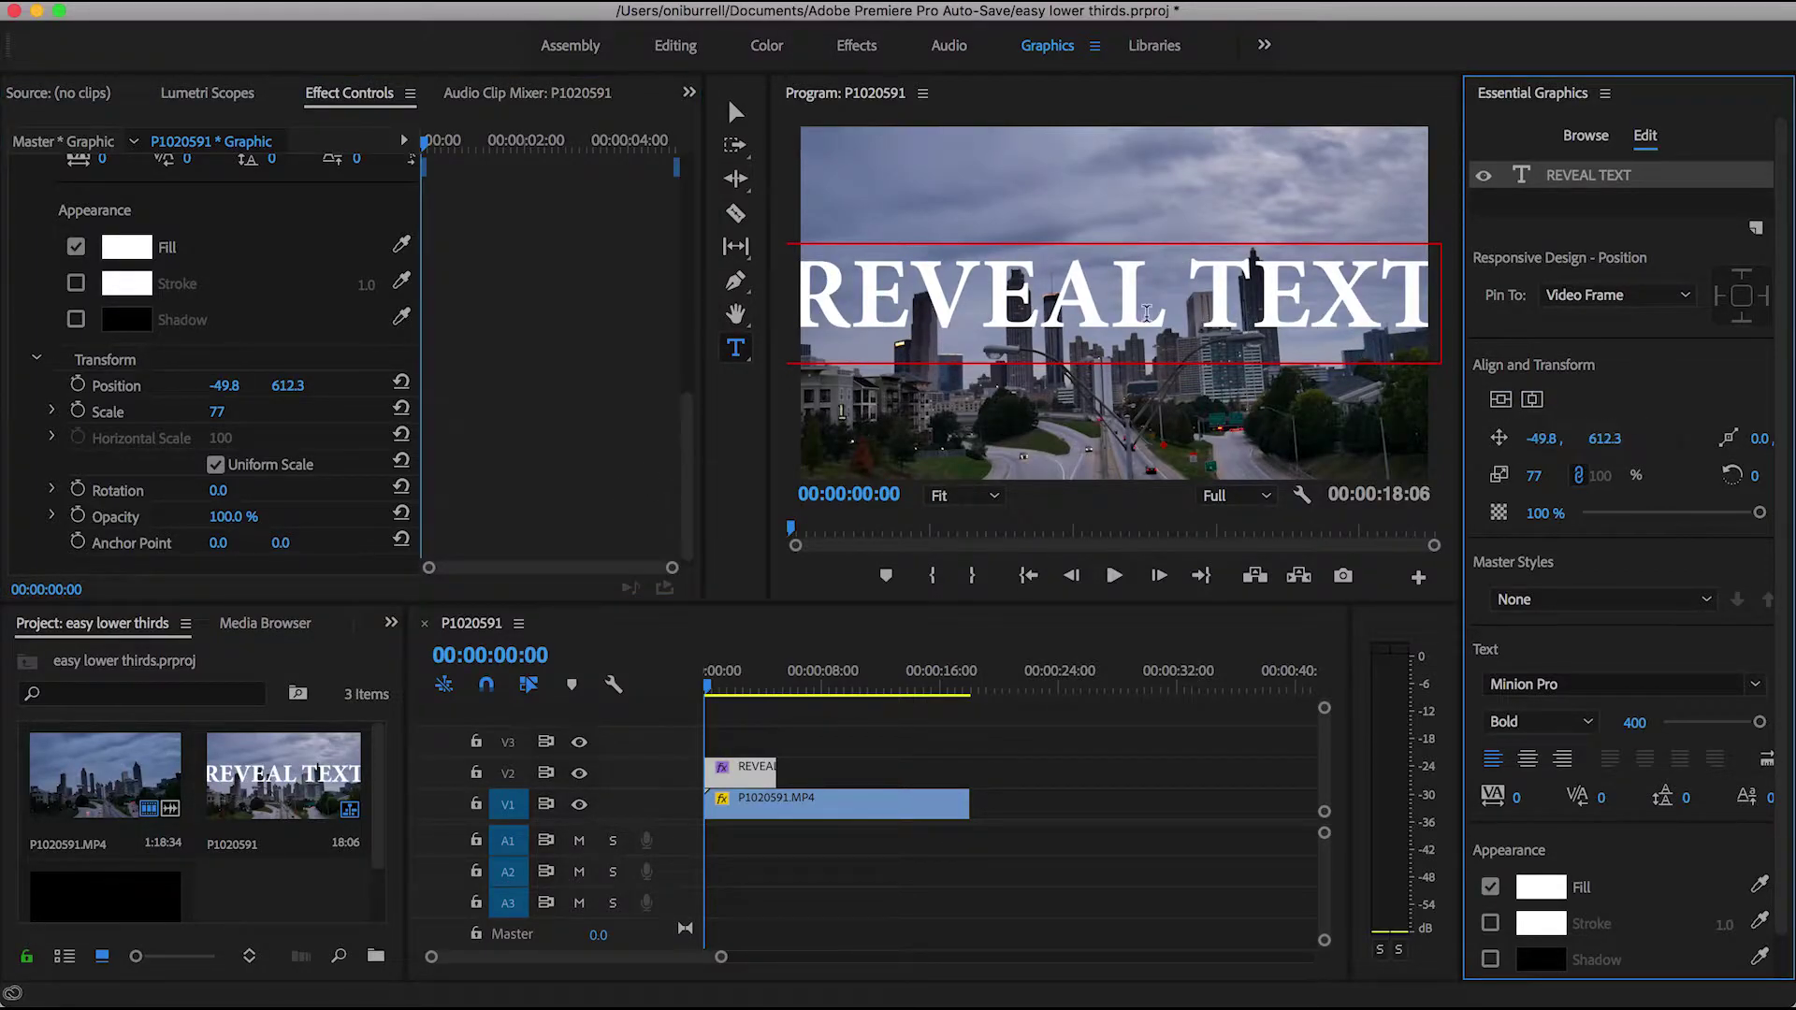
Set the title scale to 61, nudge it up to 68, and centre it again.
left_click(222, 412)
type("61")
key("Return")
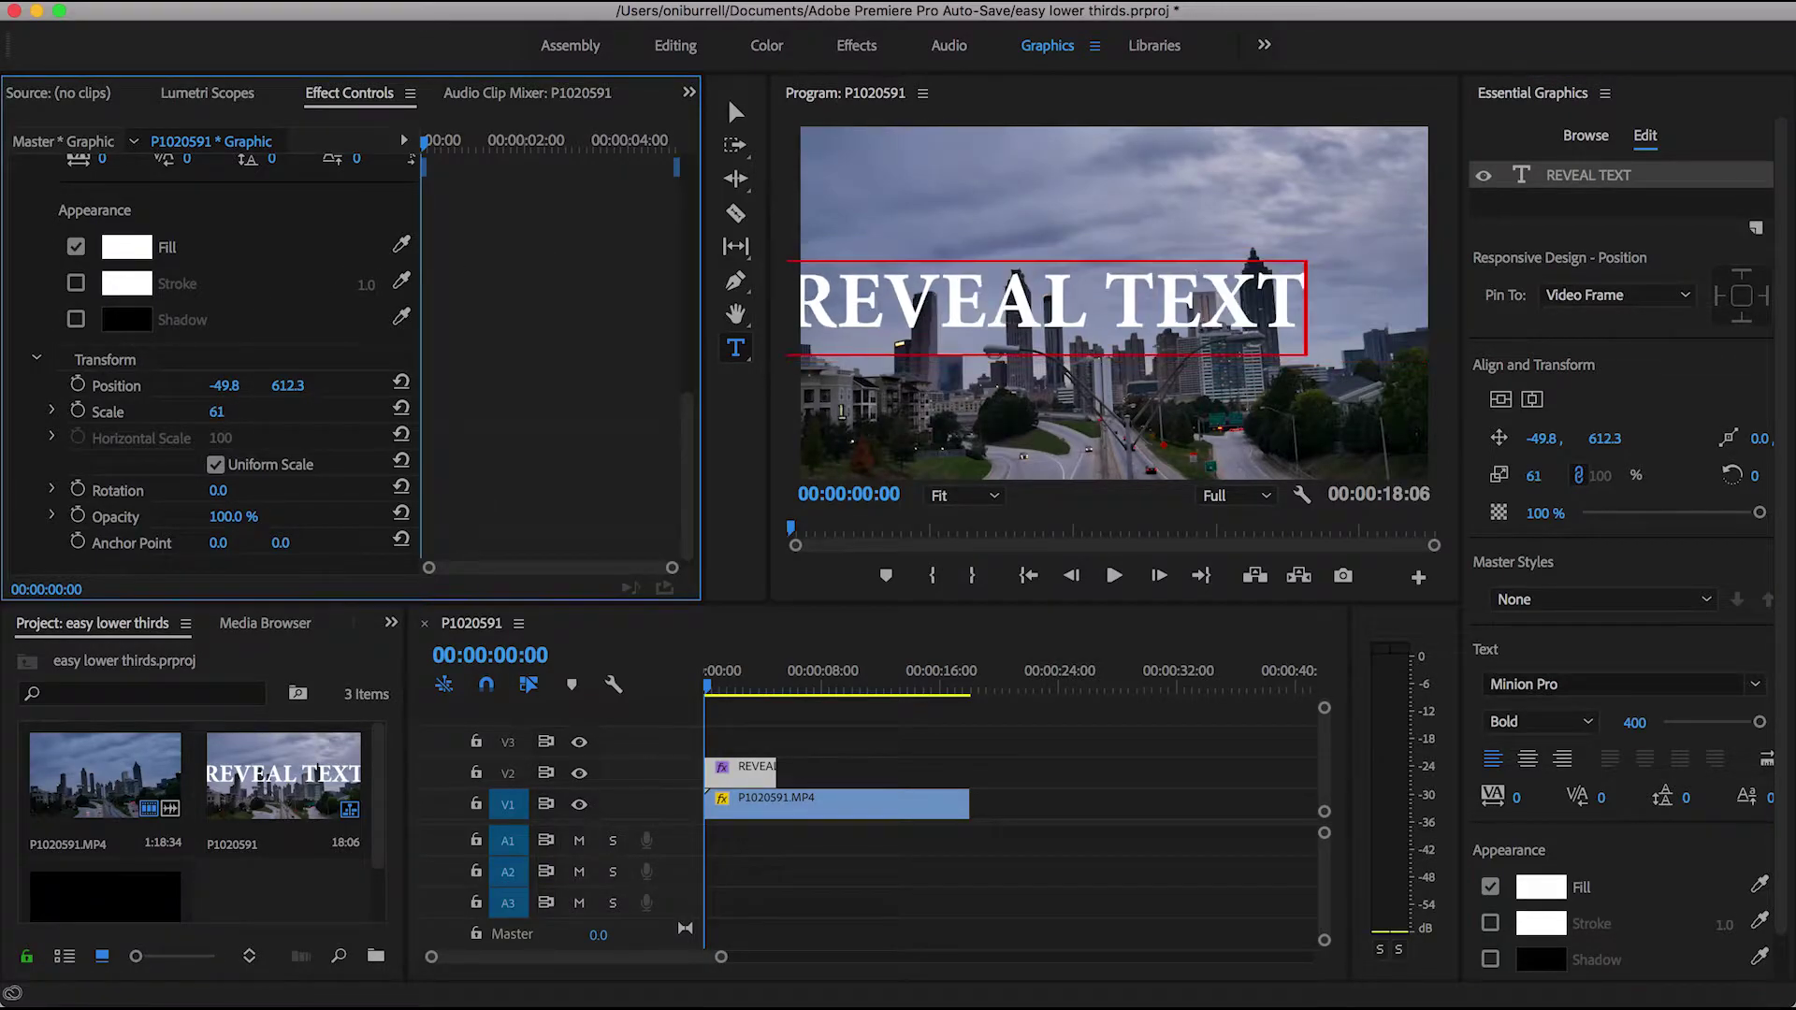
key("Up")
key("Up")
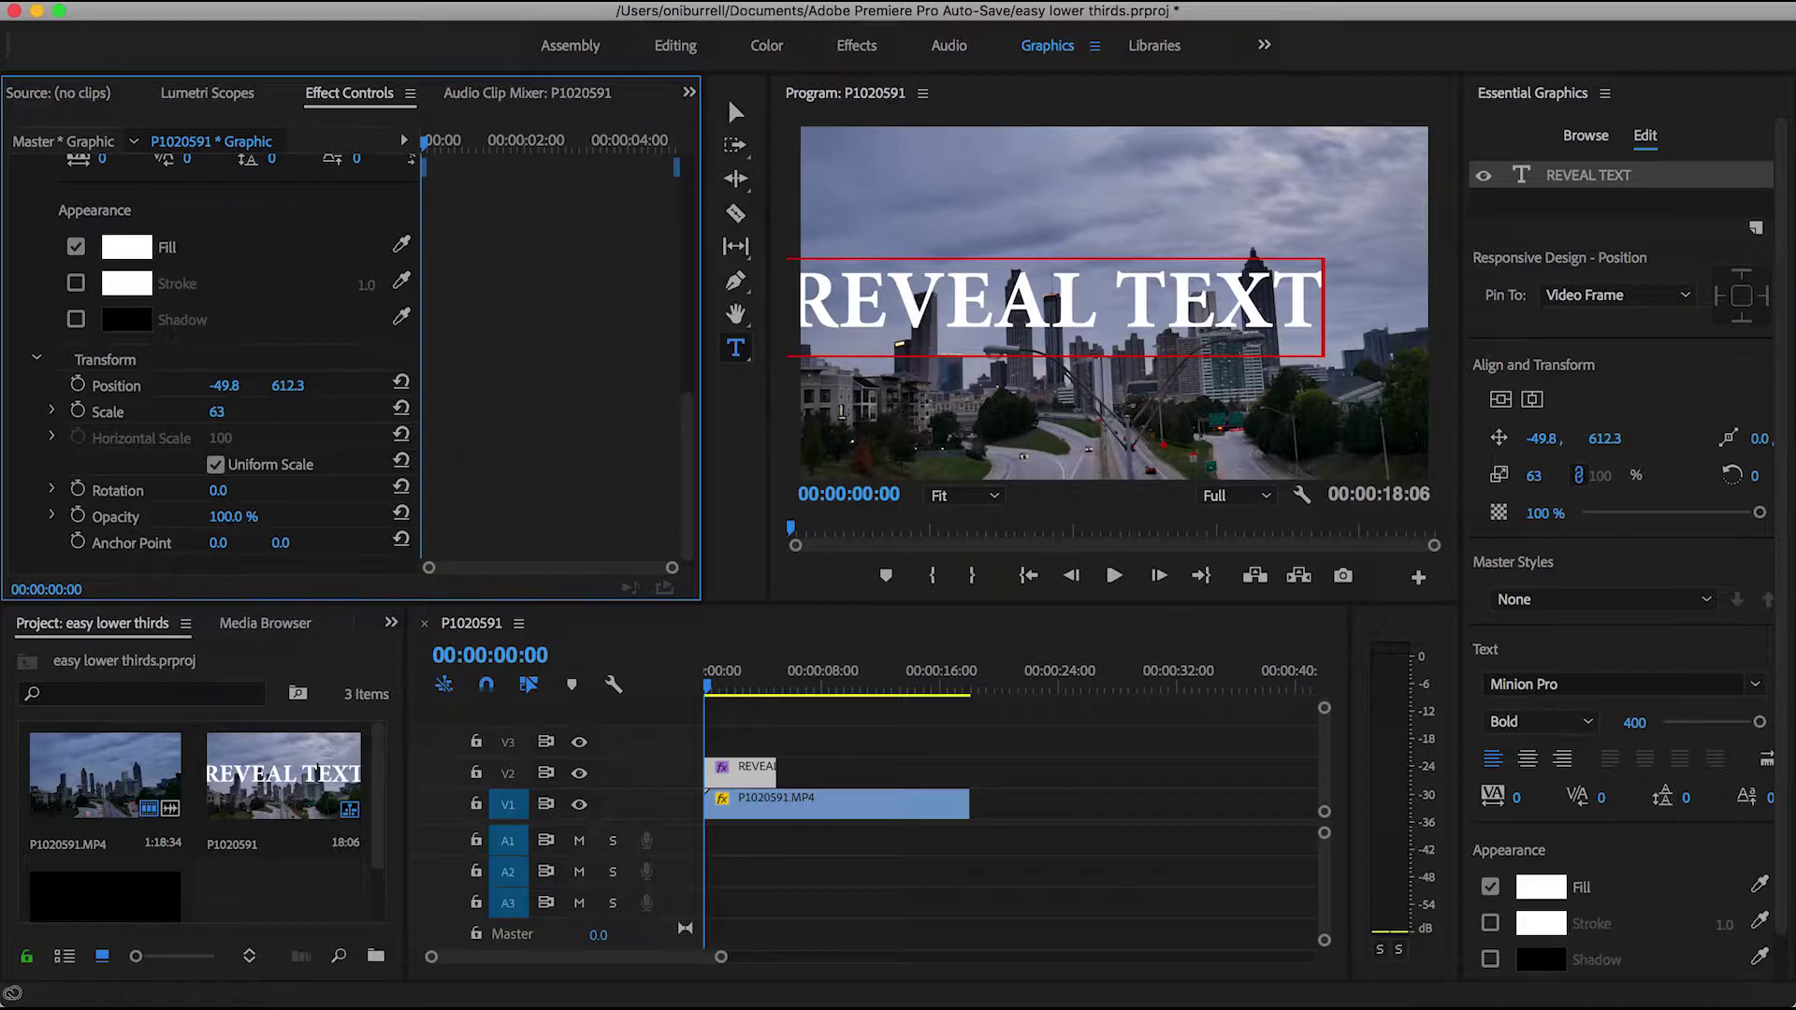
key("Up")
key("Up")
key("Up")
key("Up")
key("Up")
left_click(1532, 400)
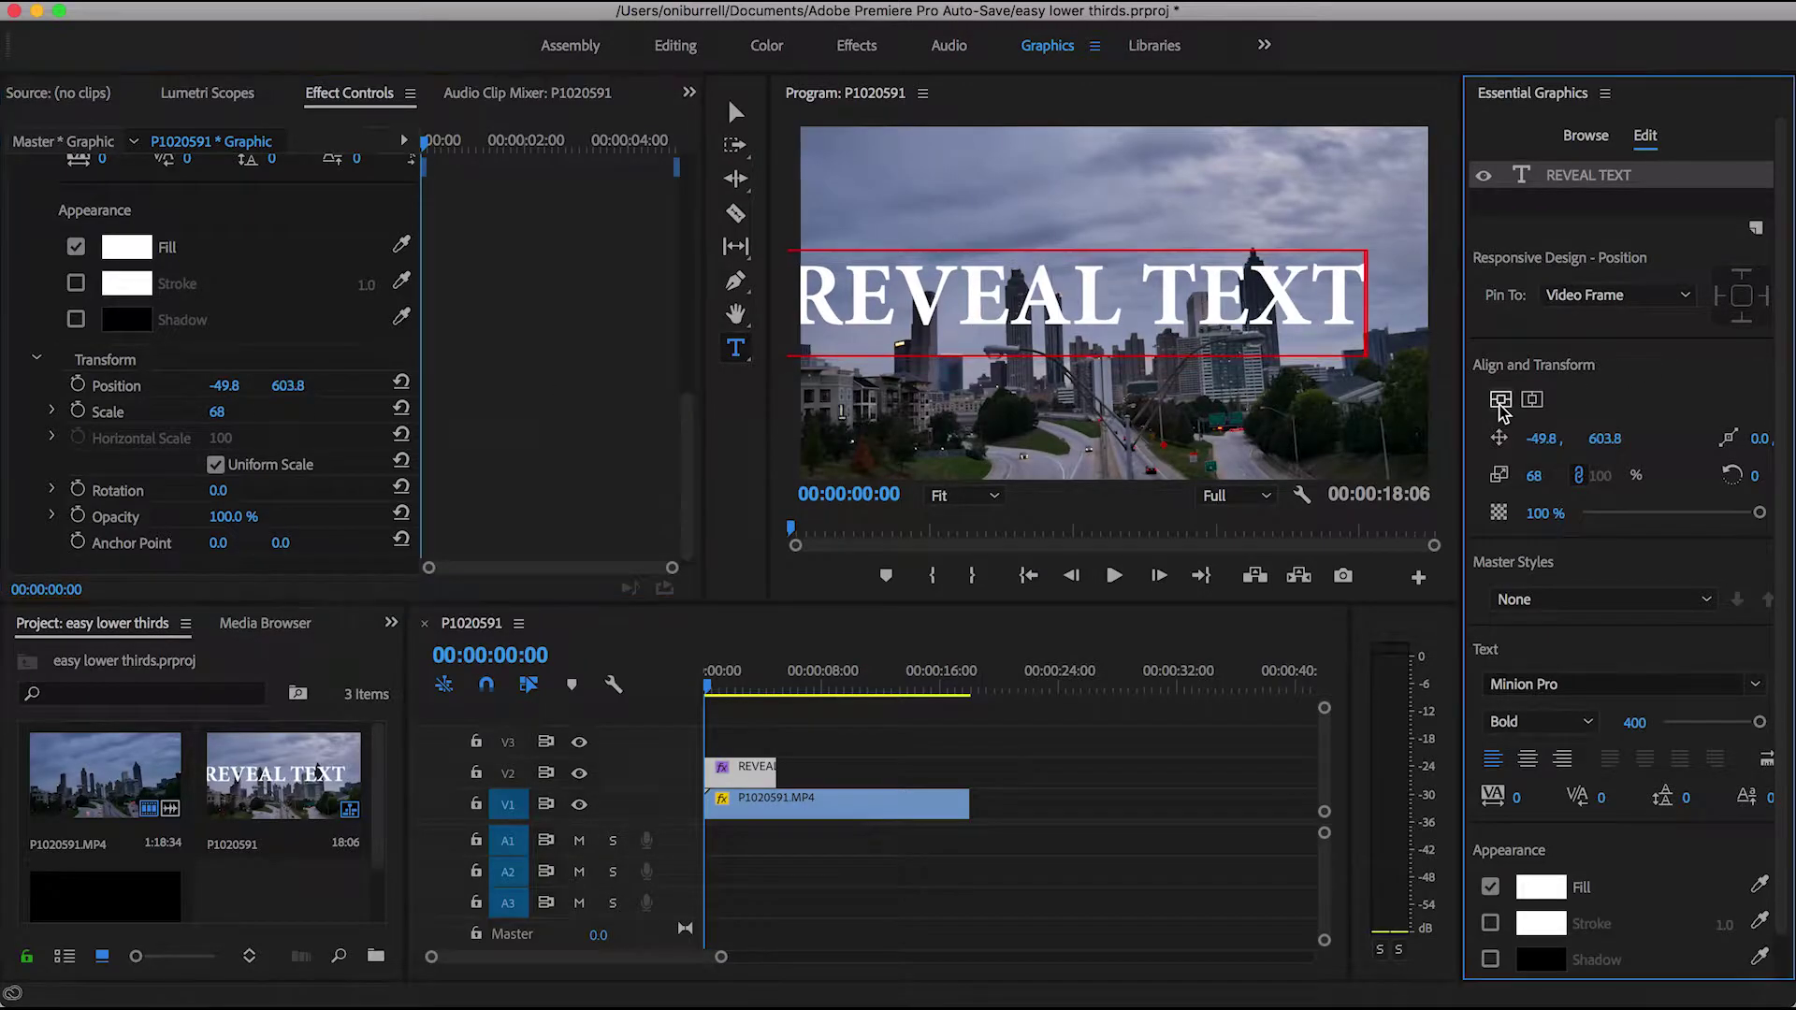
left_click(1532, 400)
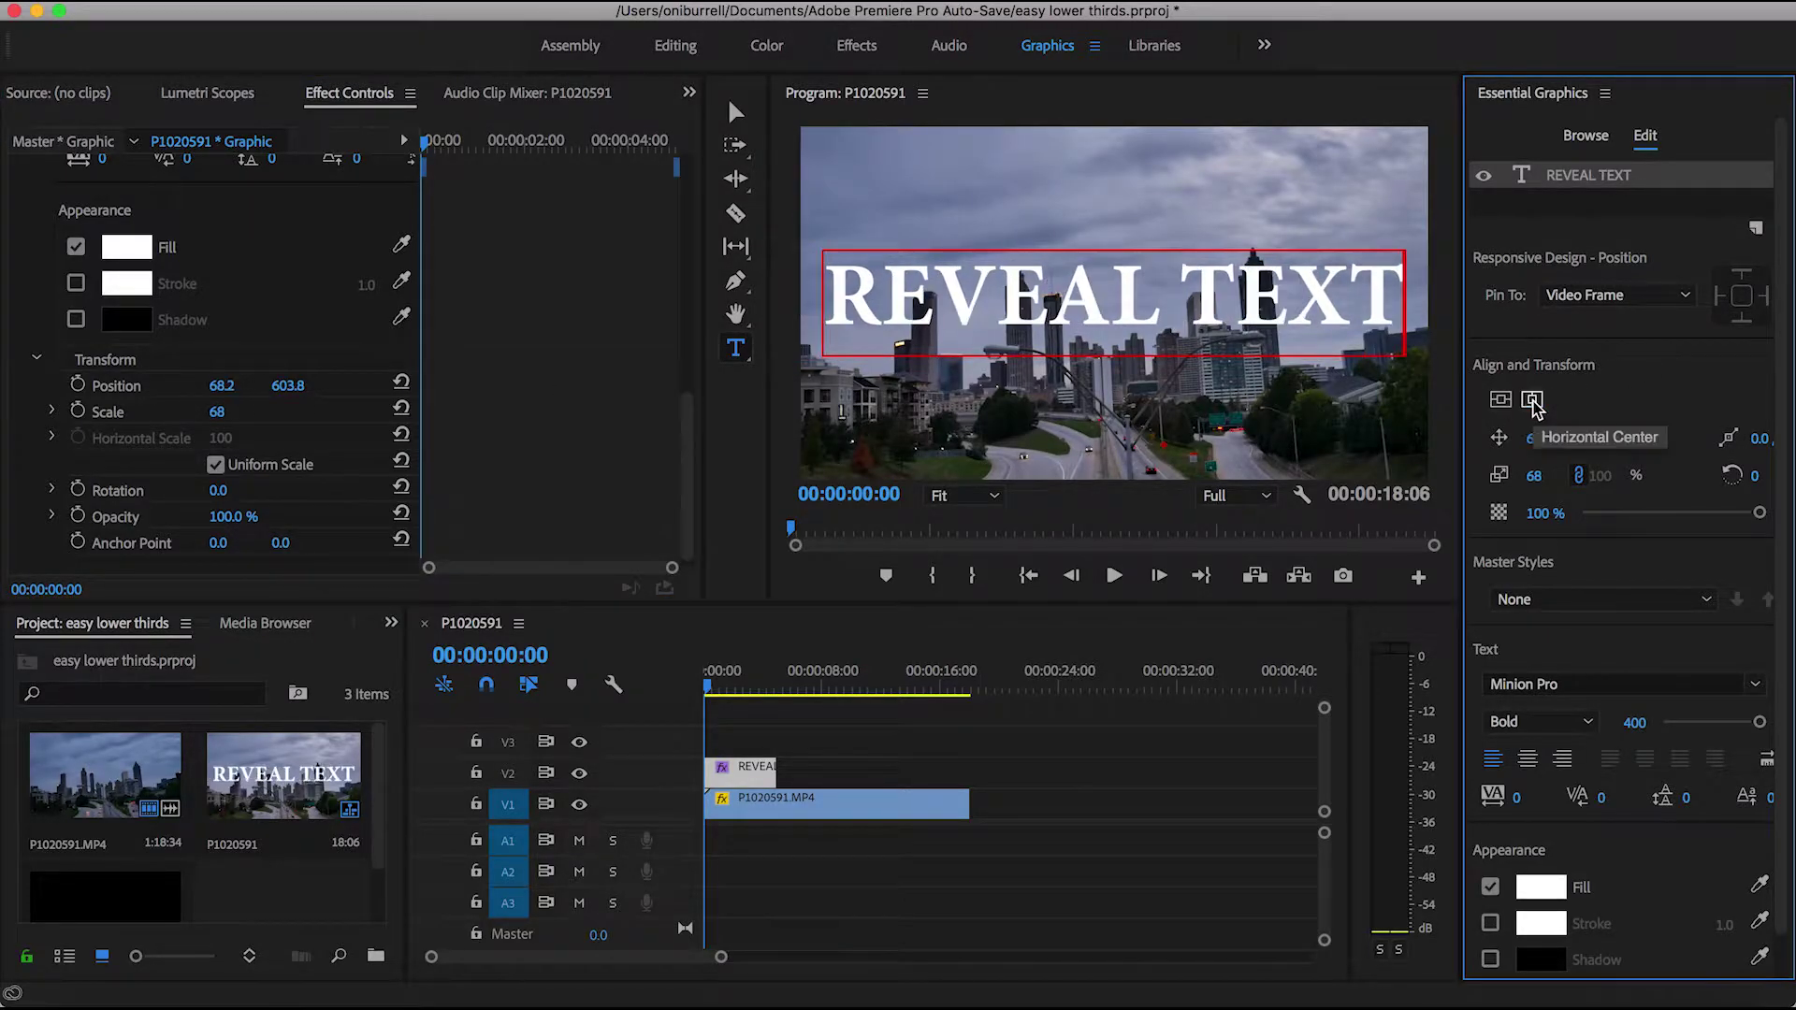
Search 'crop' in the Effects workspace, drag Crop onto the REVEAL TEXT clip, then return to Editing.
left_click(856, 47)
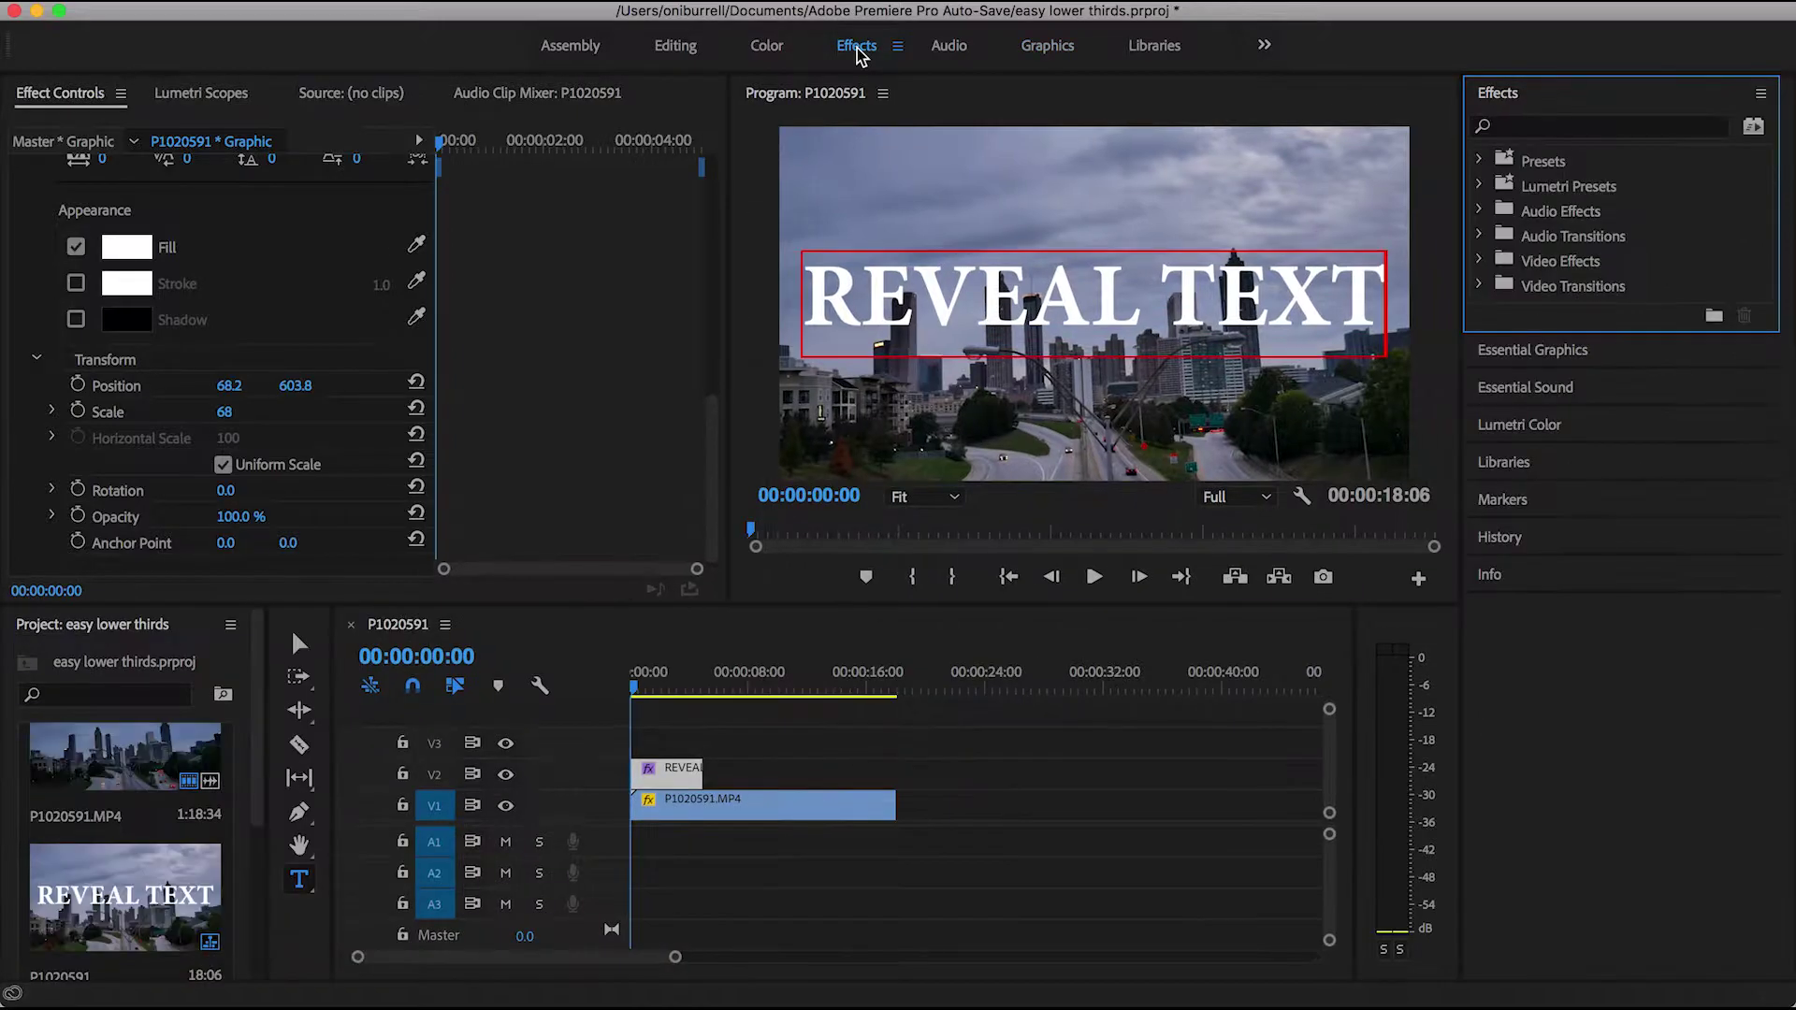
left_click(1548, 126)
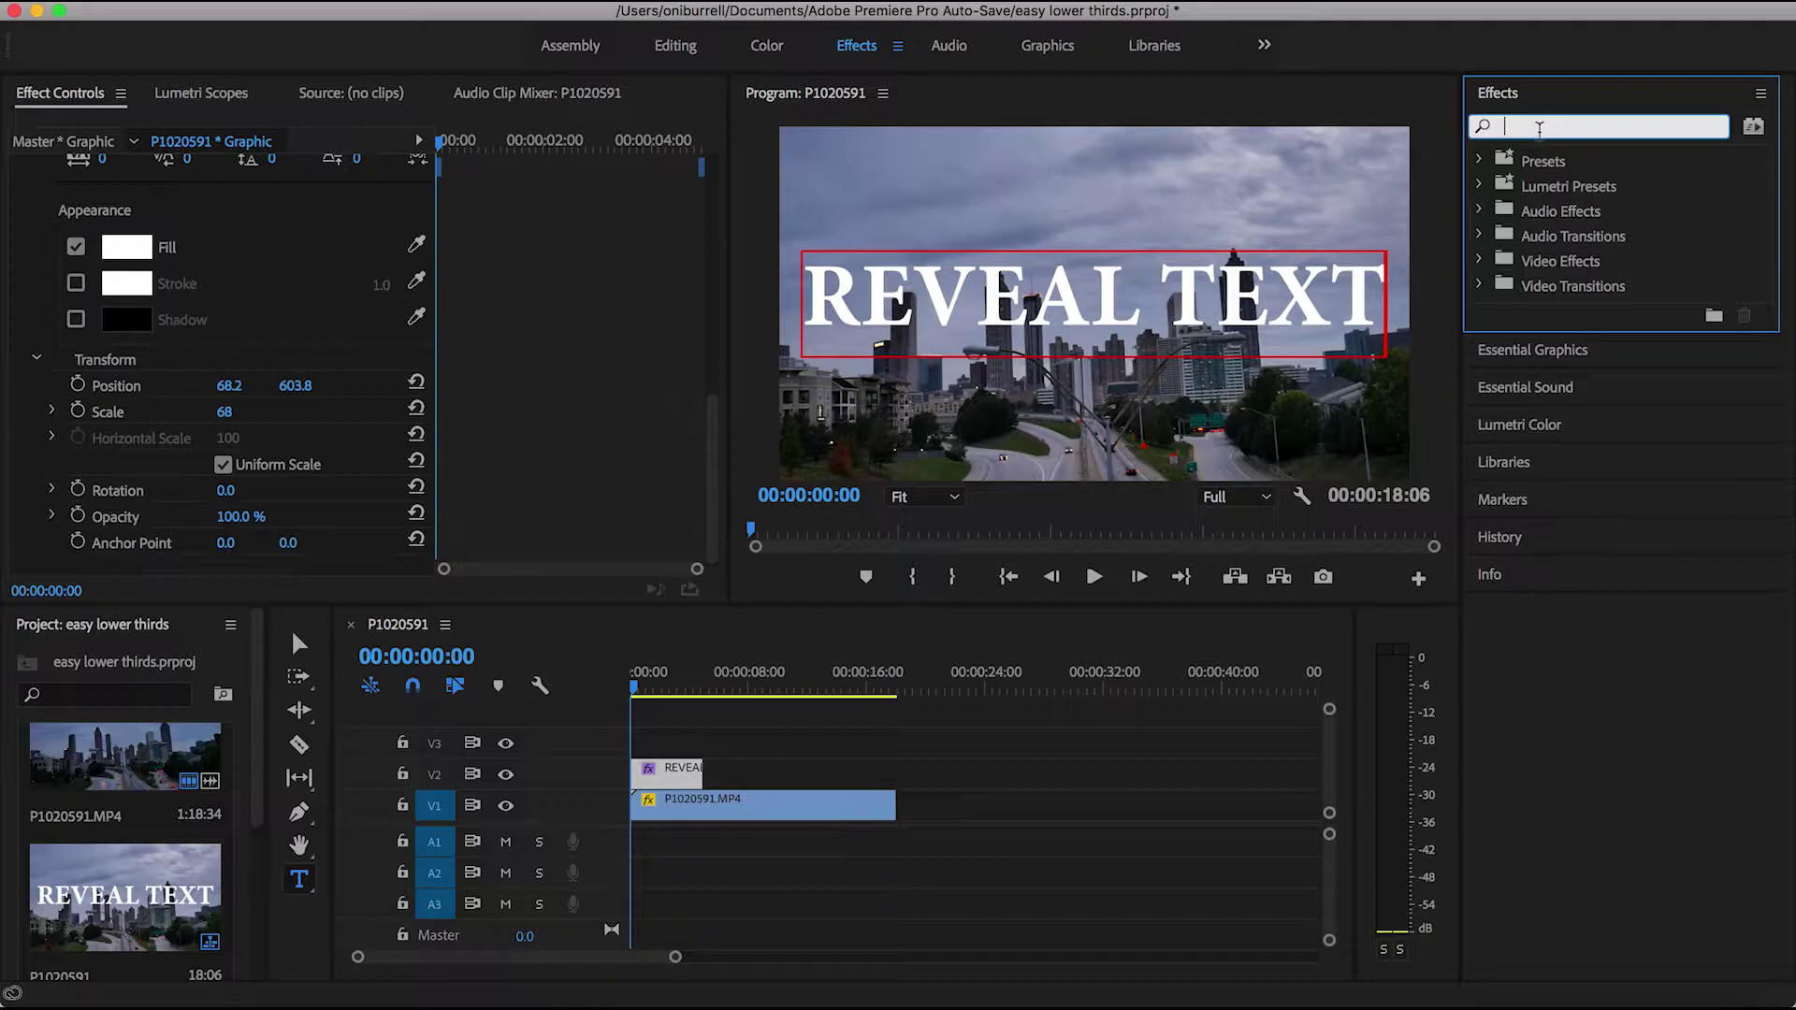
type("crop")
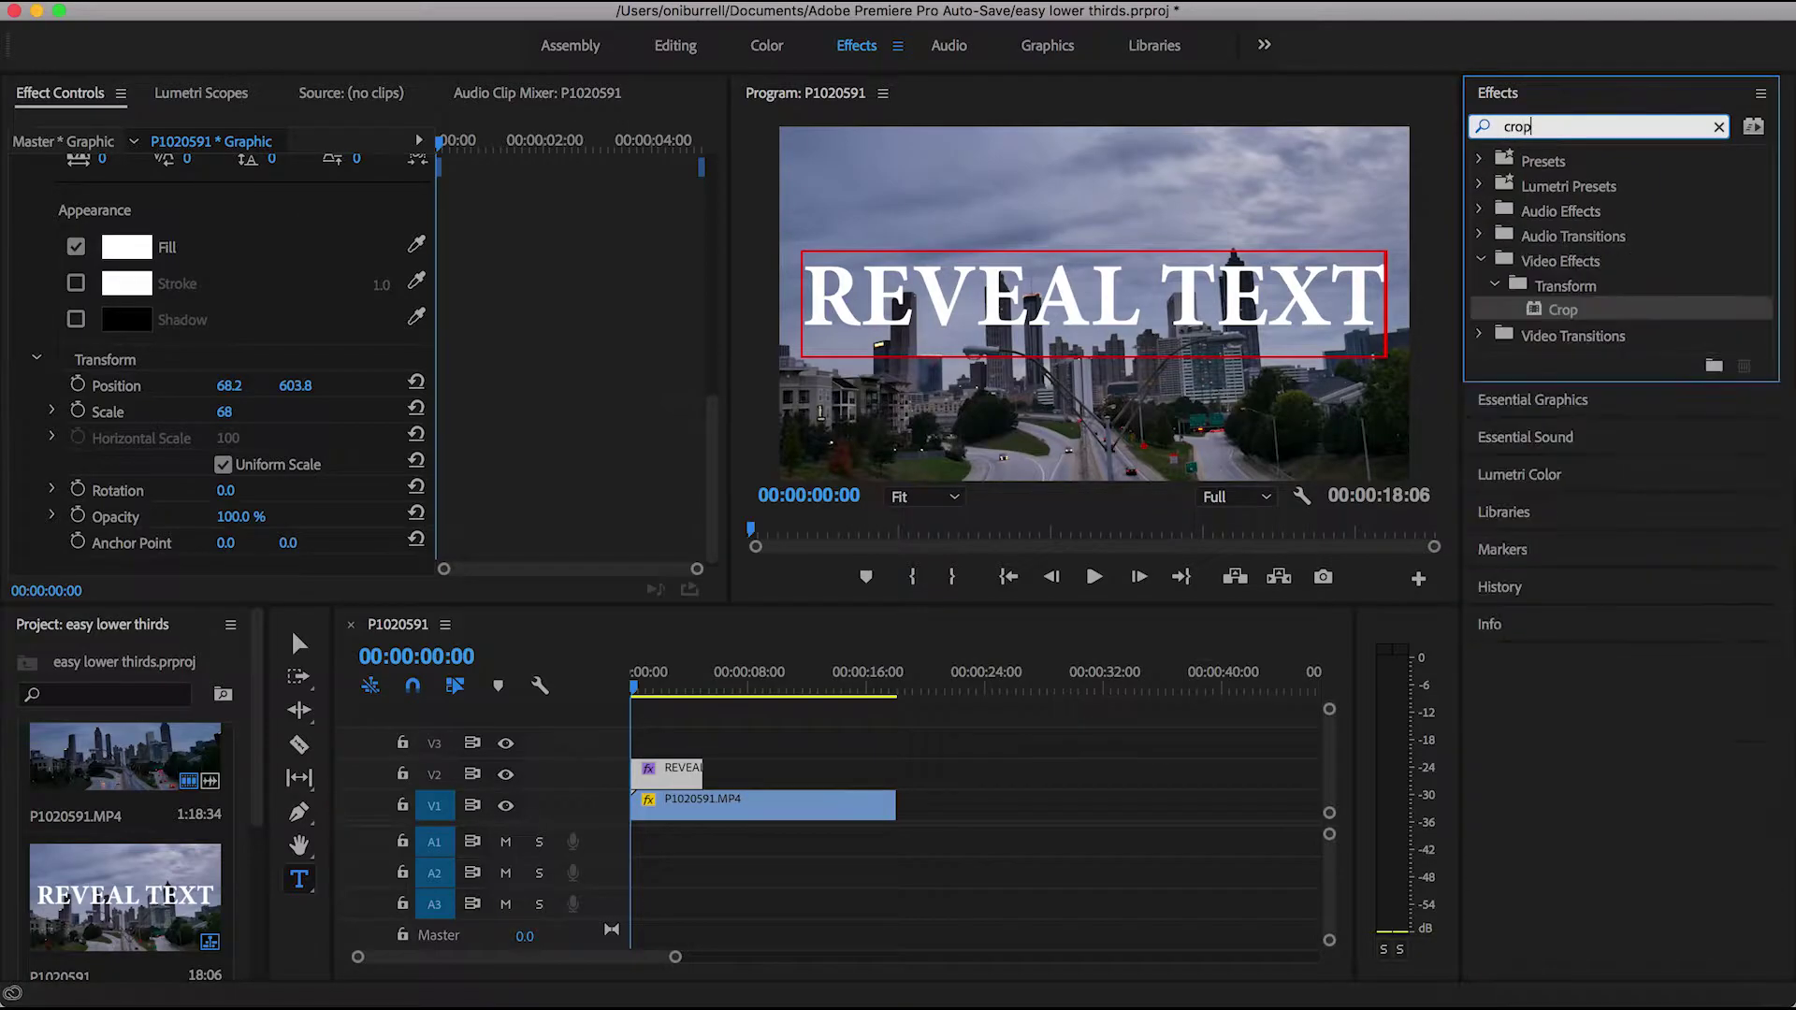
left_click_drag(1570, 312, 660, 775)
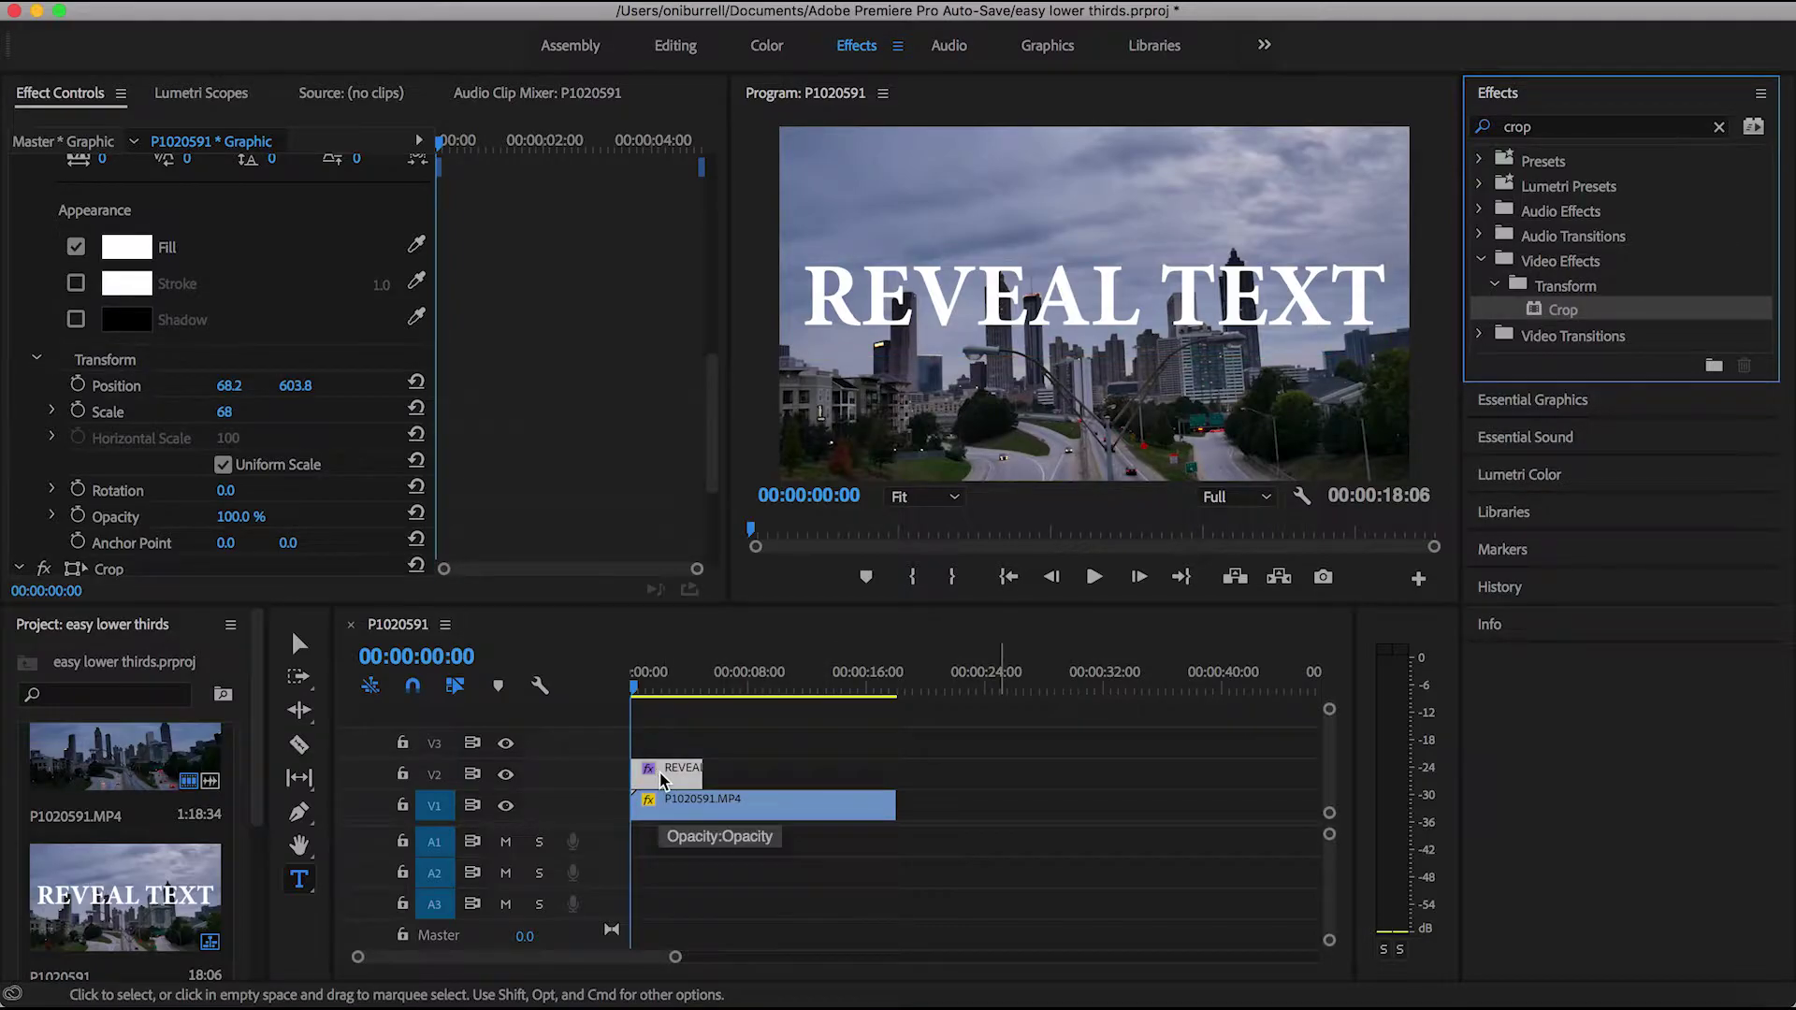
left_click(693, 55)
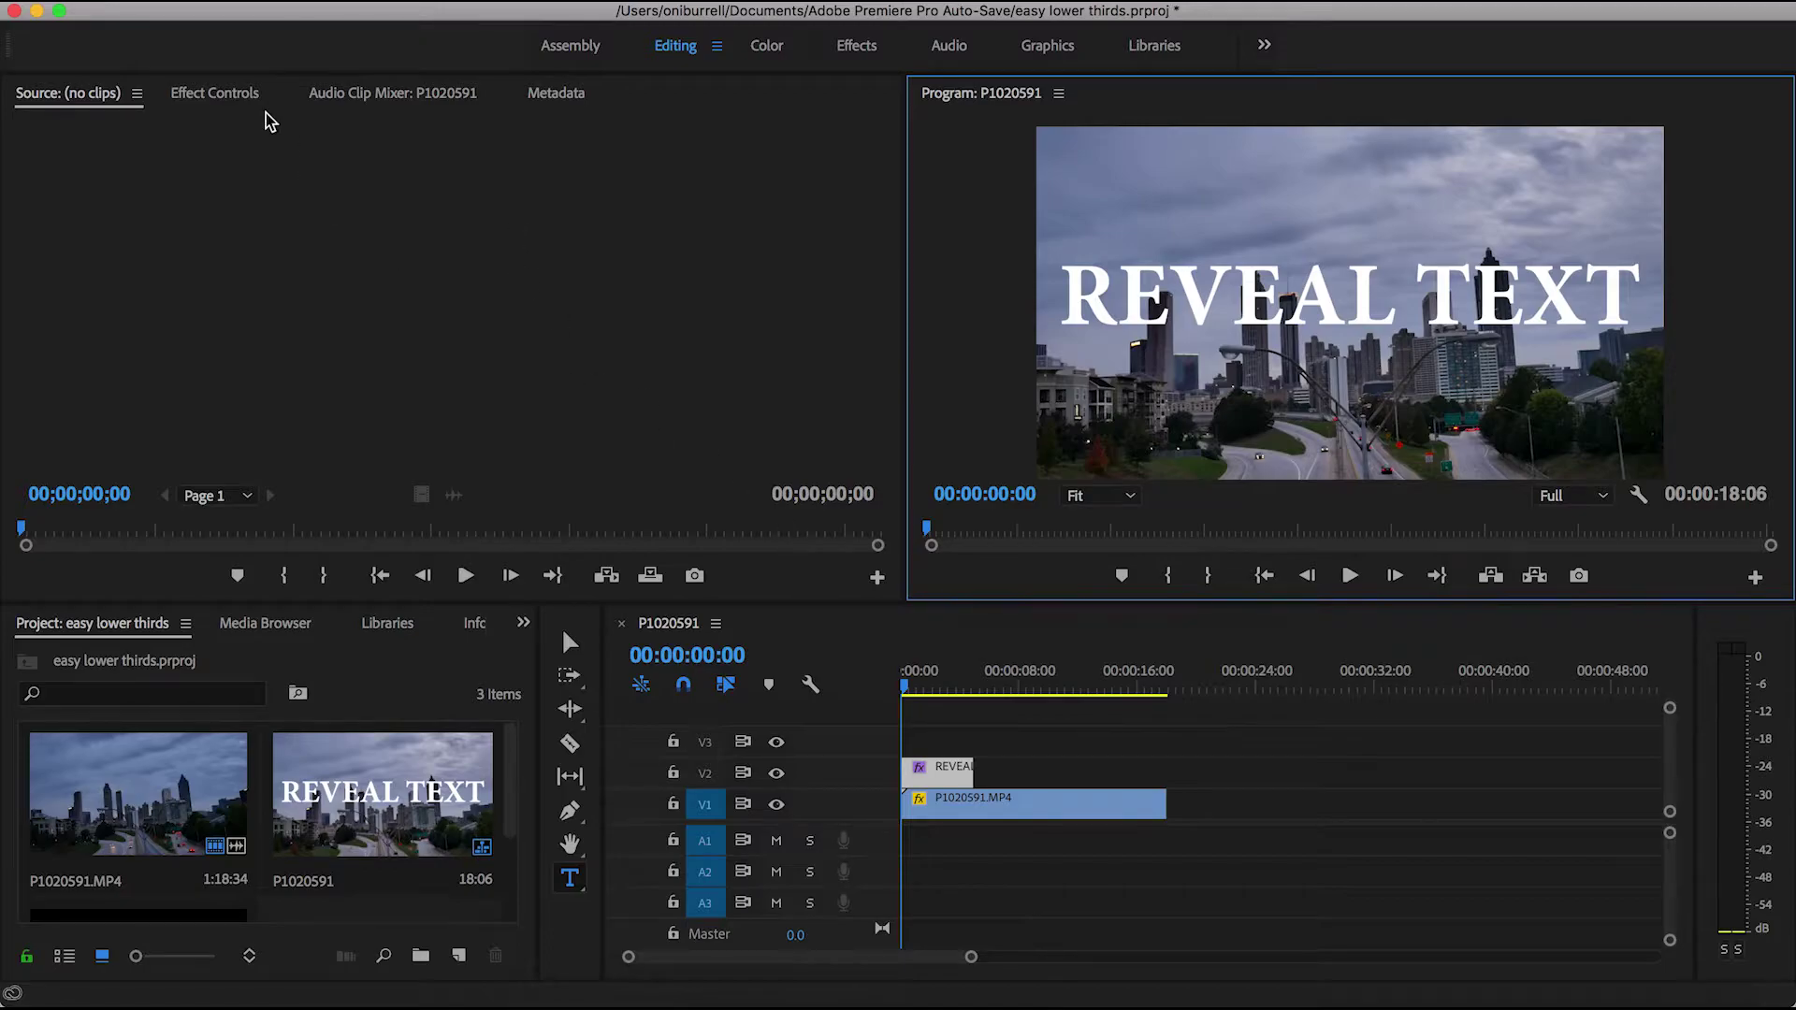
Enter 25 as the Crop Top value in the title's Effect Controls.
left_click(228, 97)
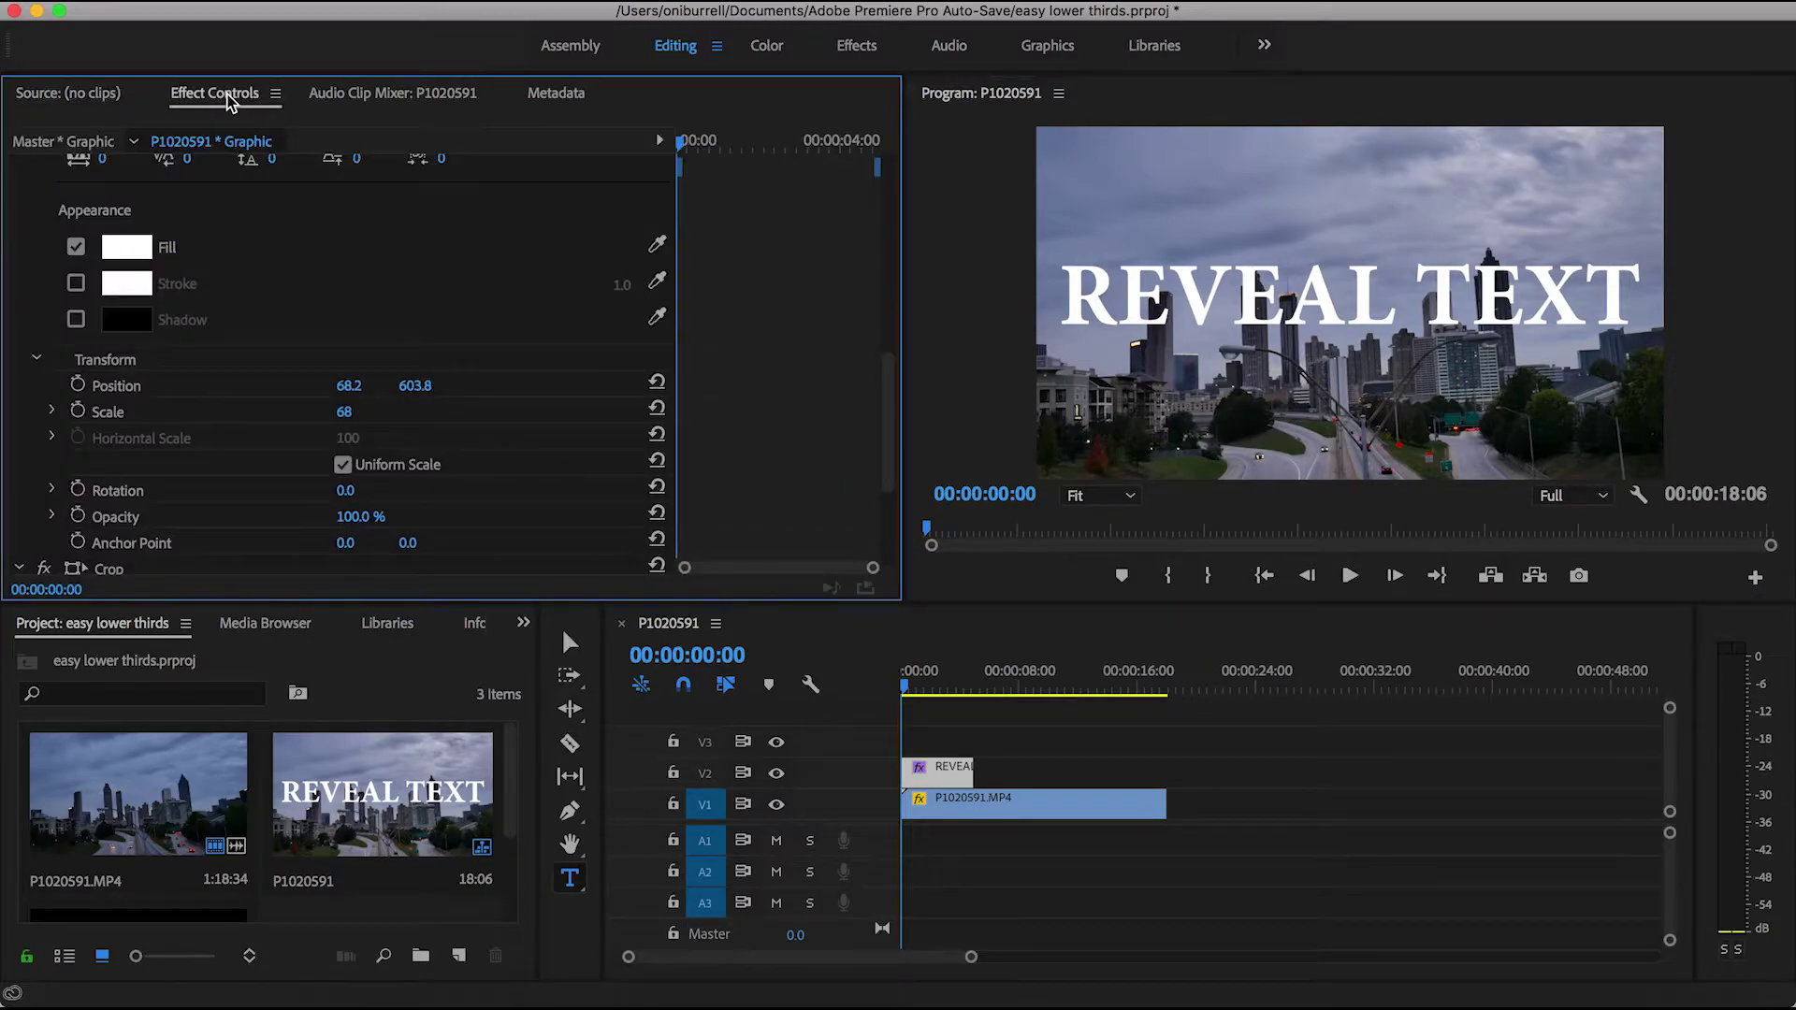
scroll(298, 325, "down", 5)
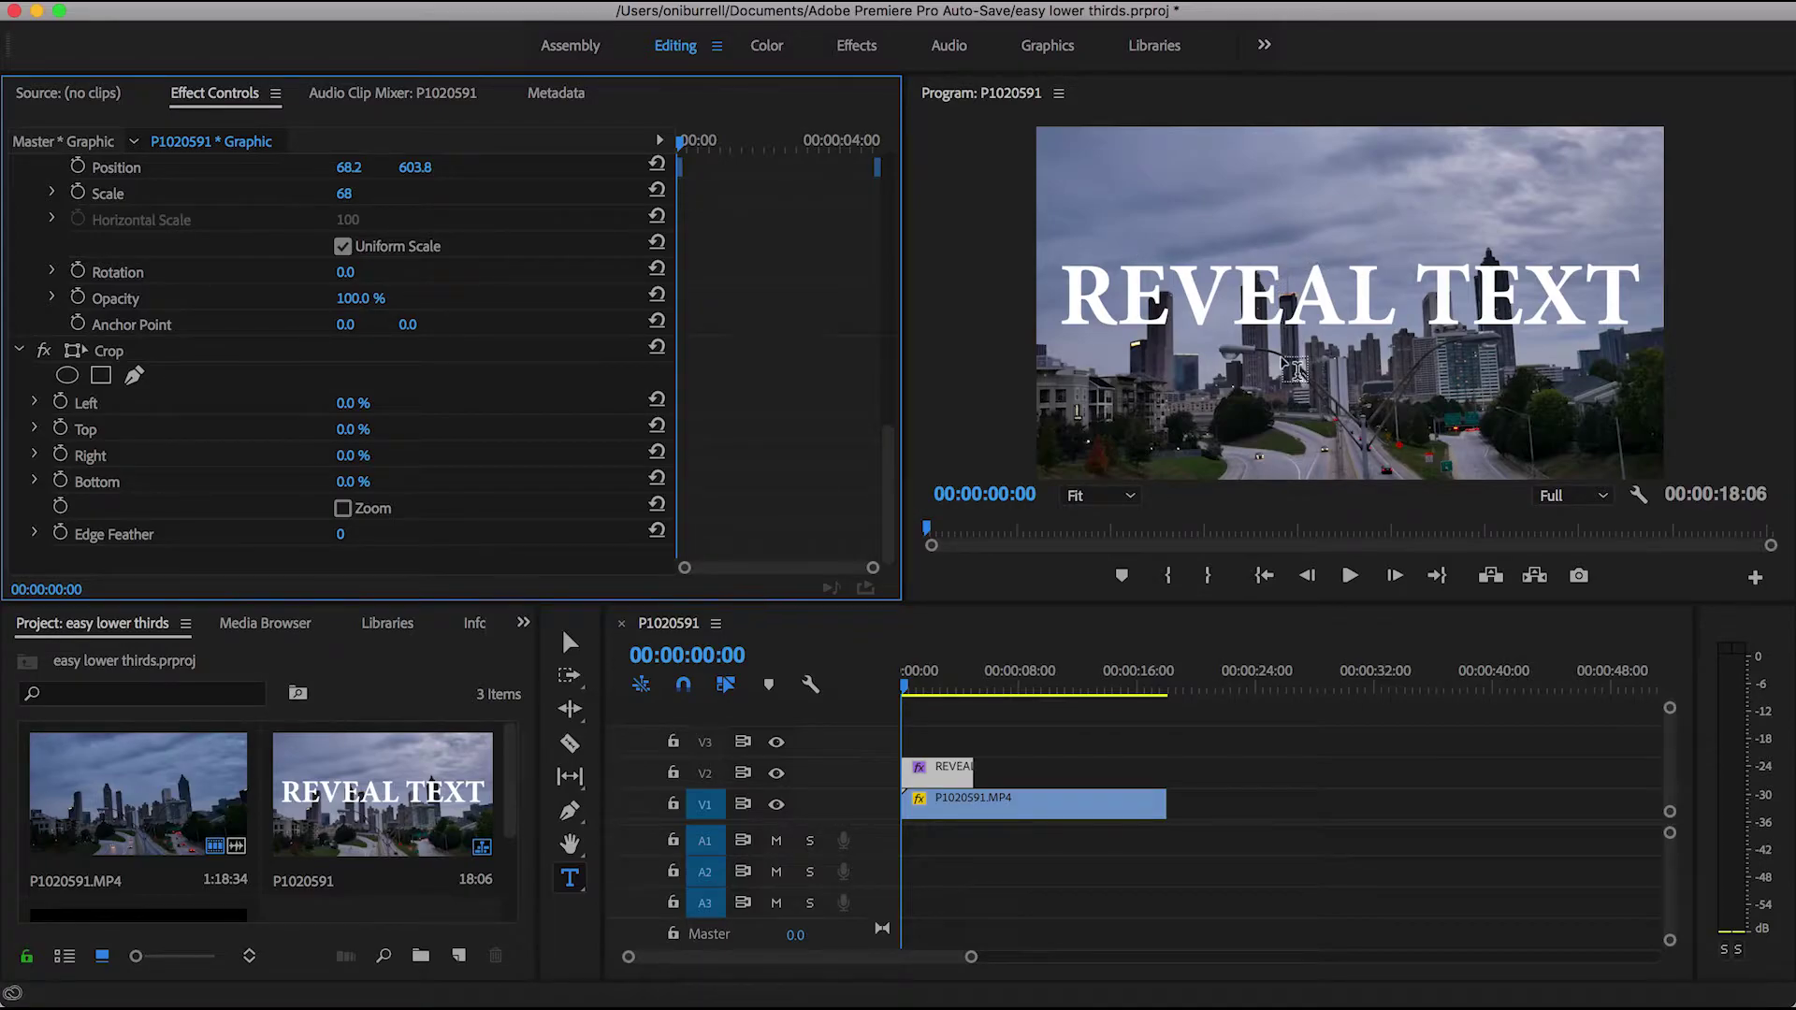
left_click(352, 429)
type("25")
key("Return")
Select the REVEAL TEXT layer and adjust its vertical position in the frame.
scroll(285, 418, "up", 8)
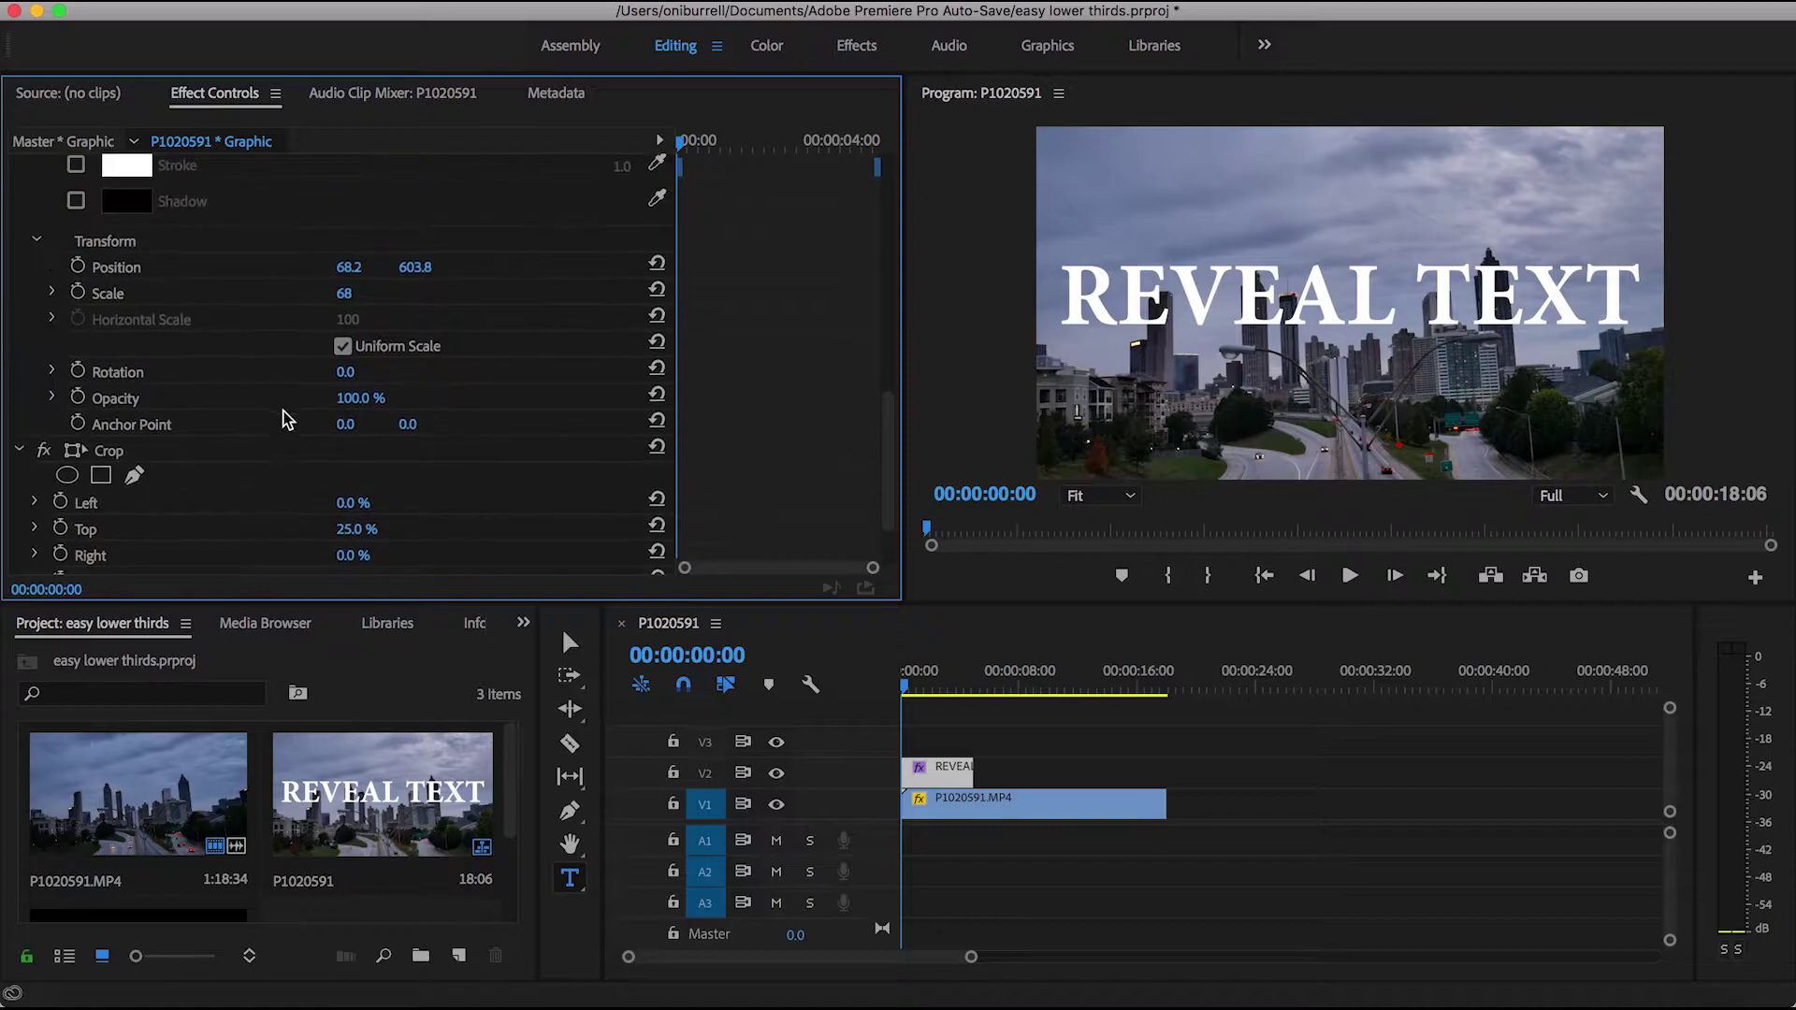
scroll(285, 418, "up", 3)
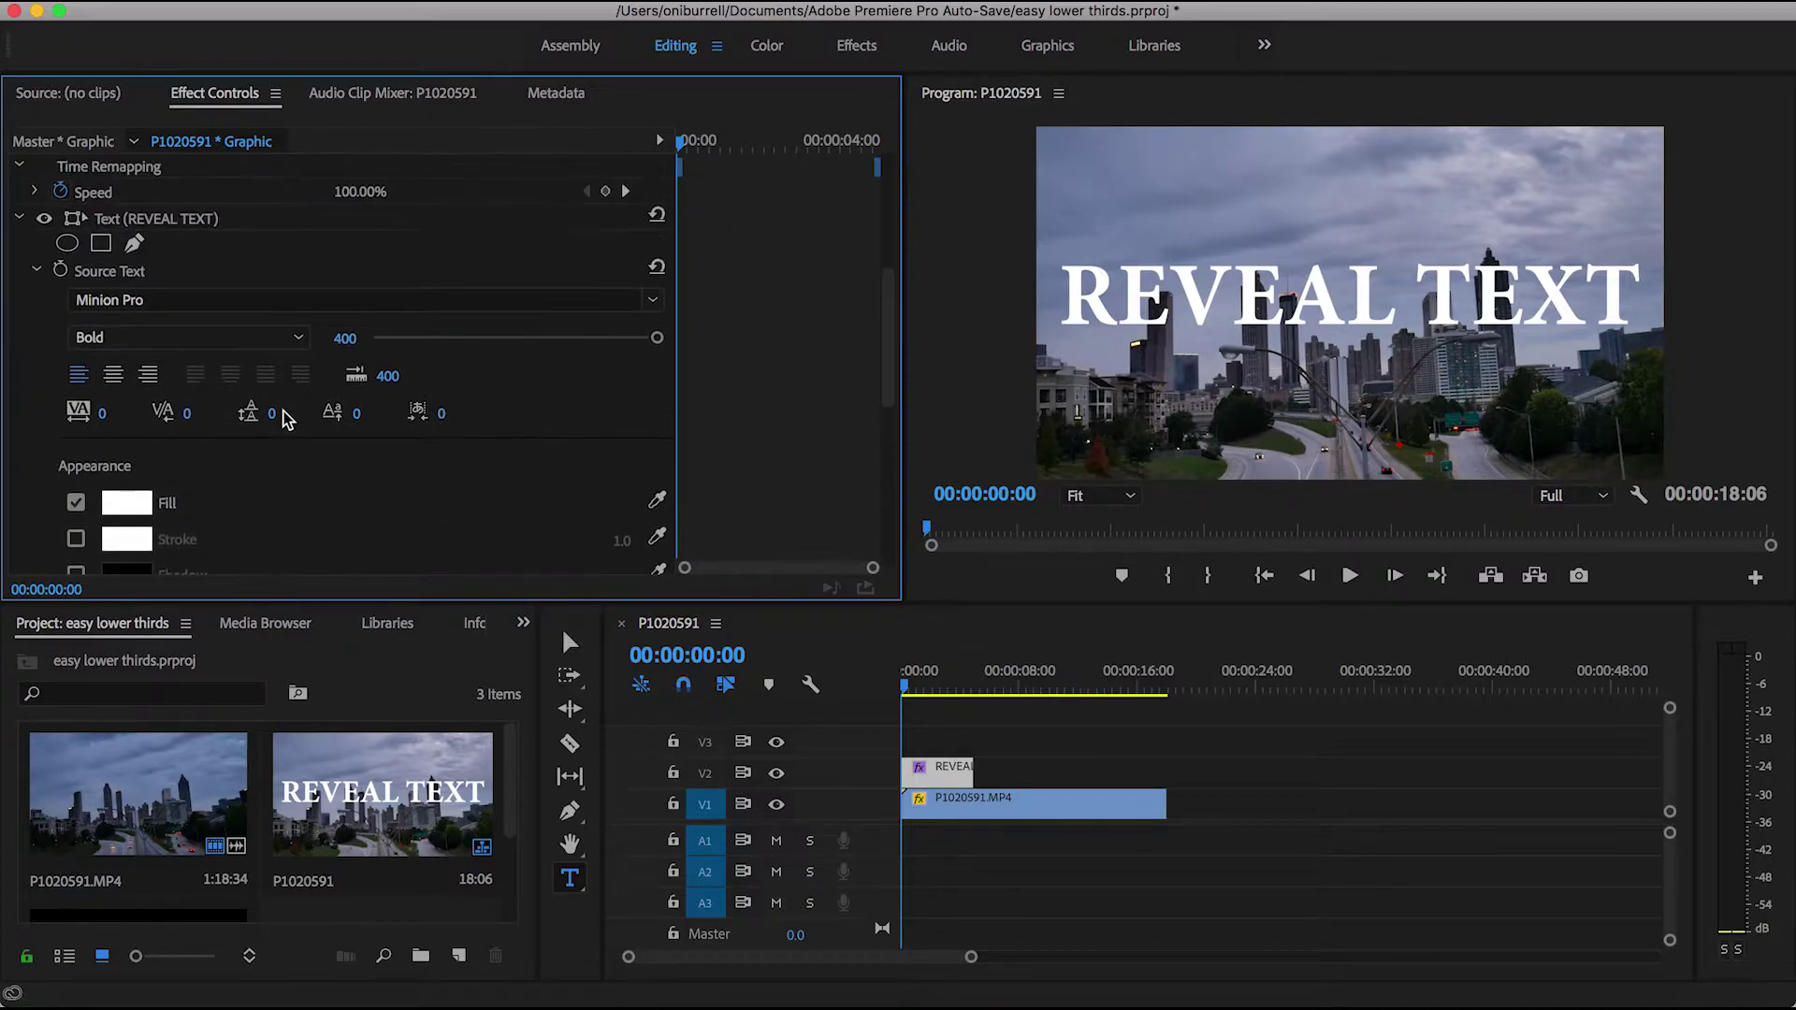
left_click(169, 221)
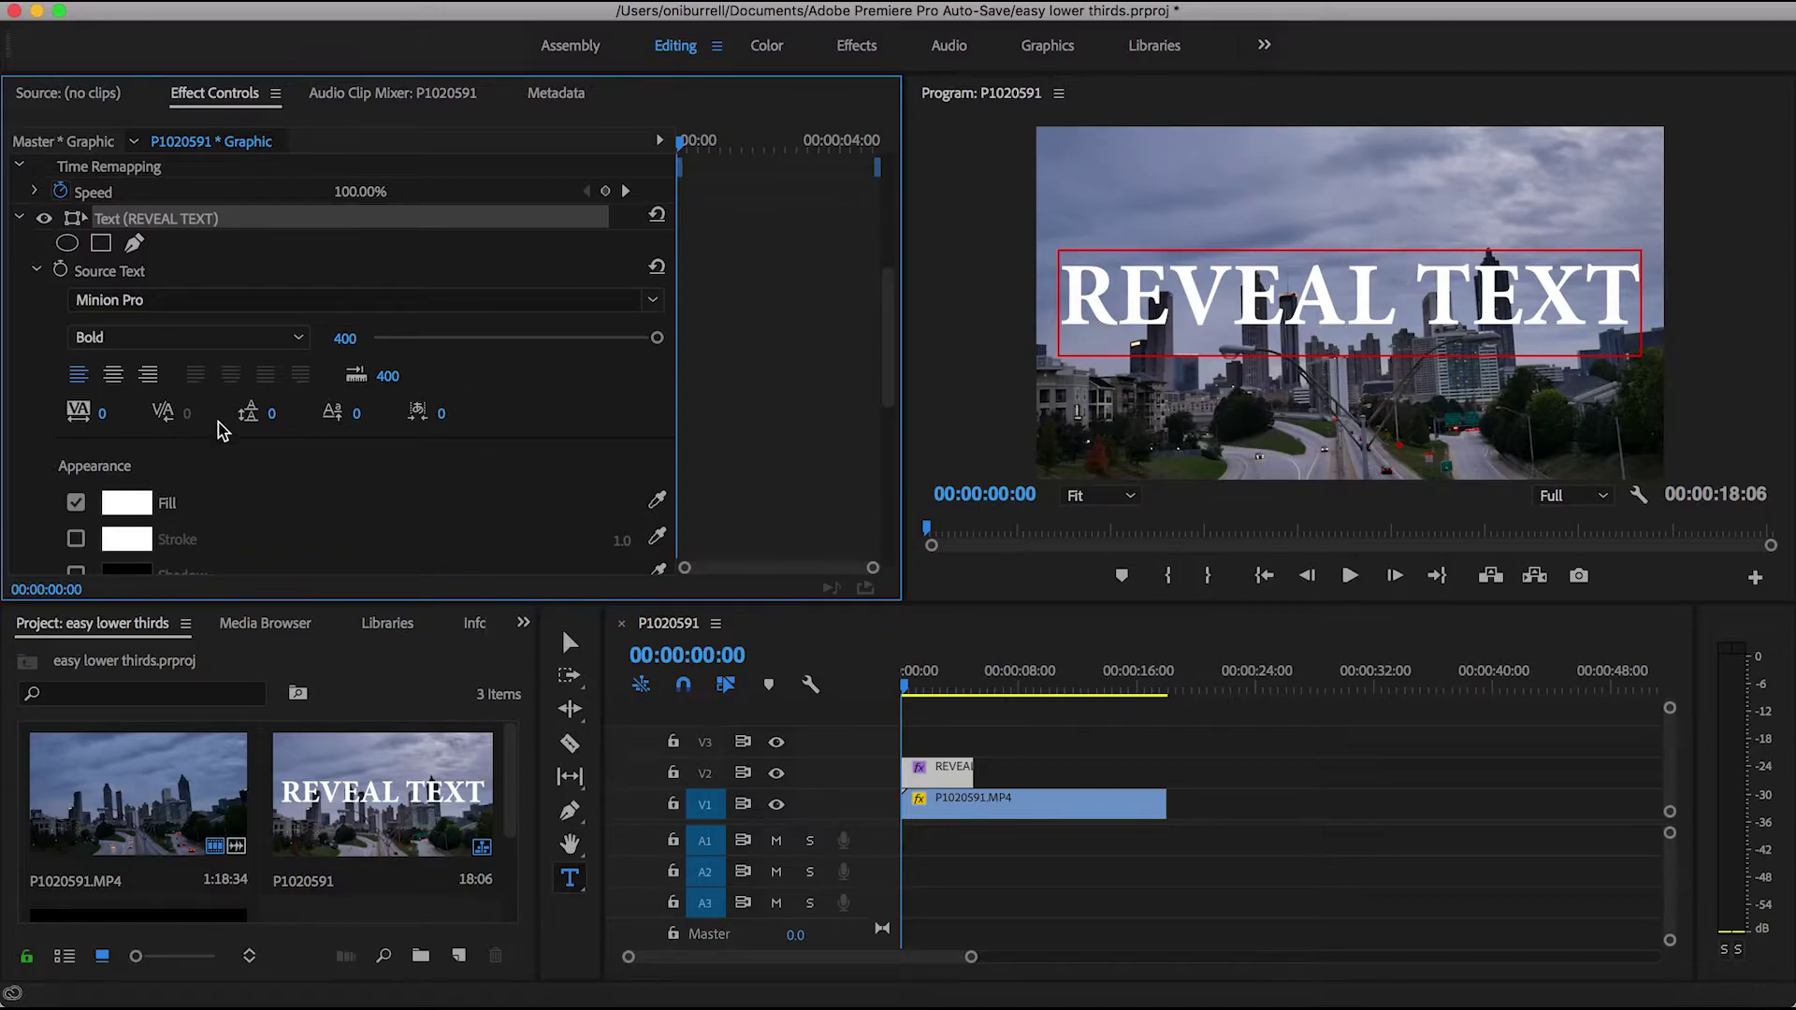
scroll(279, 495, "down", 5)
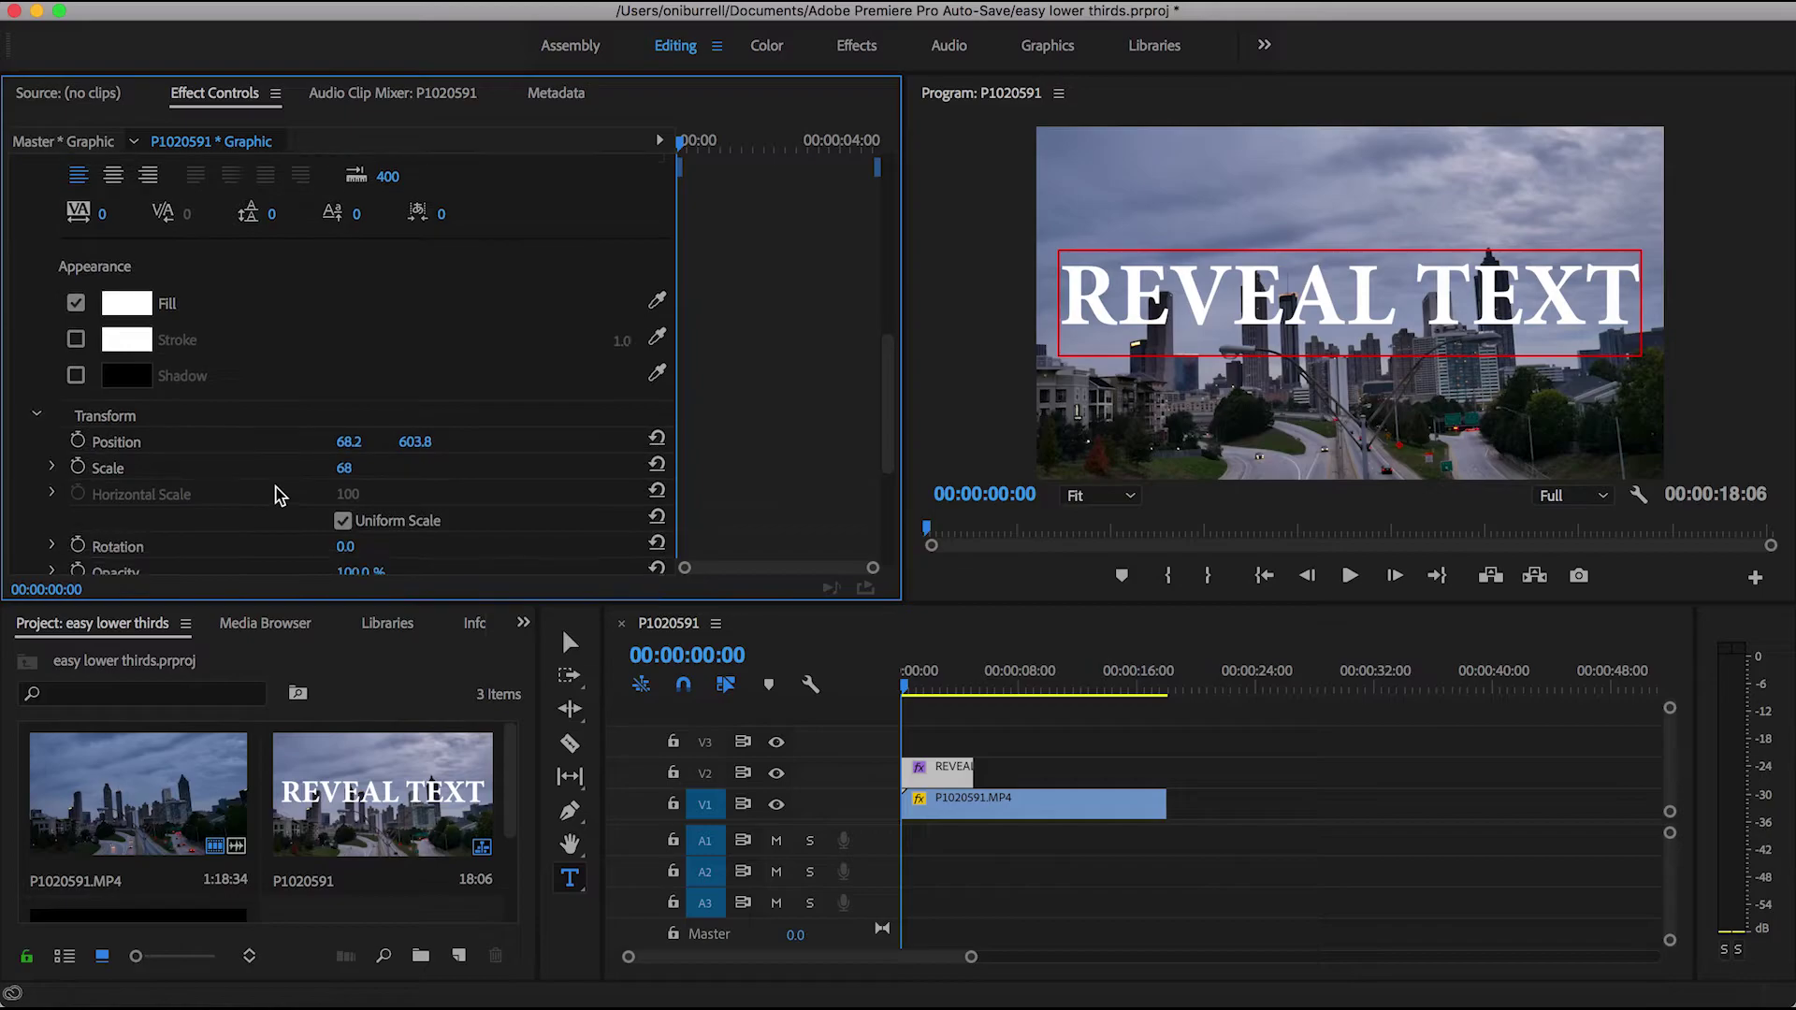
scroll(278, 495, "down", 1)
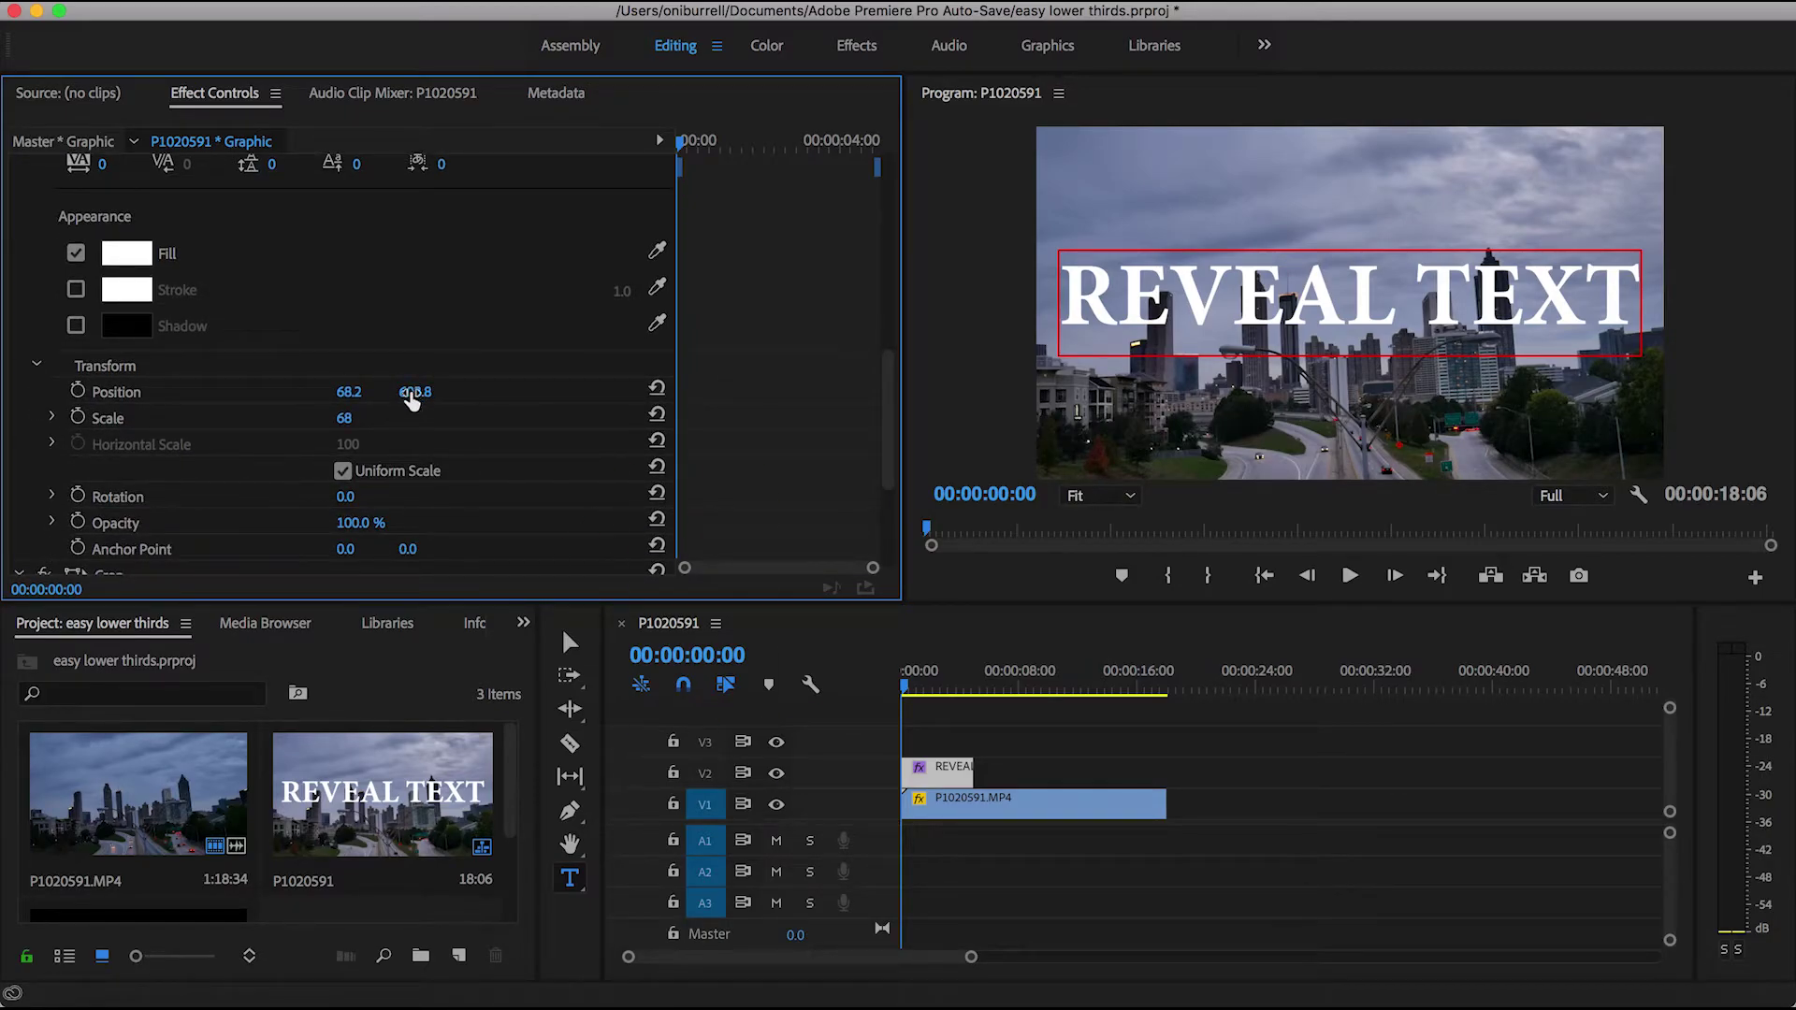
mouse_move(415, 397)
left_mouse_down()
mouse_move(430, 397)
mouse_move(189, 393)
mouse_move(307, 393)
left_mouse_up()
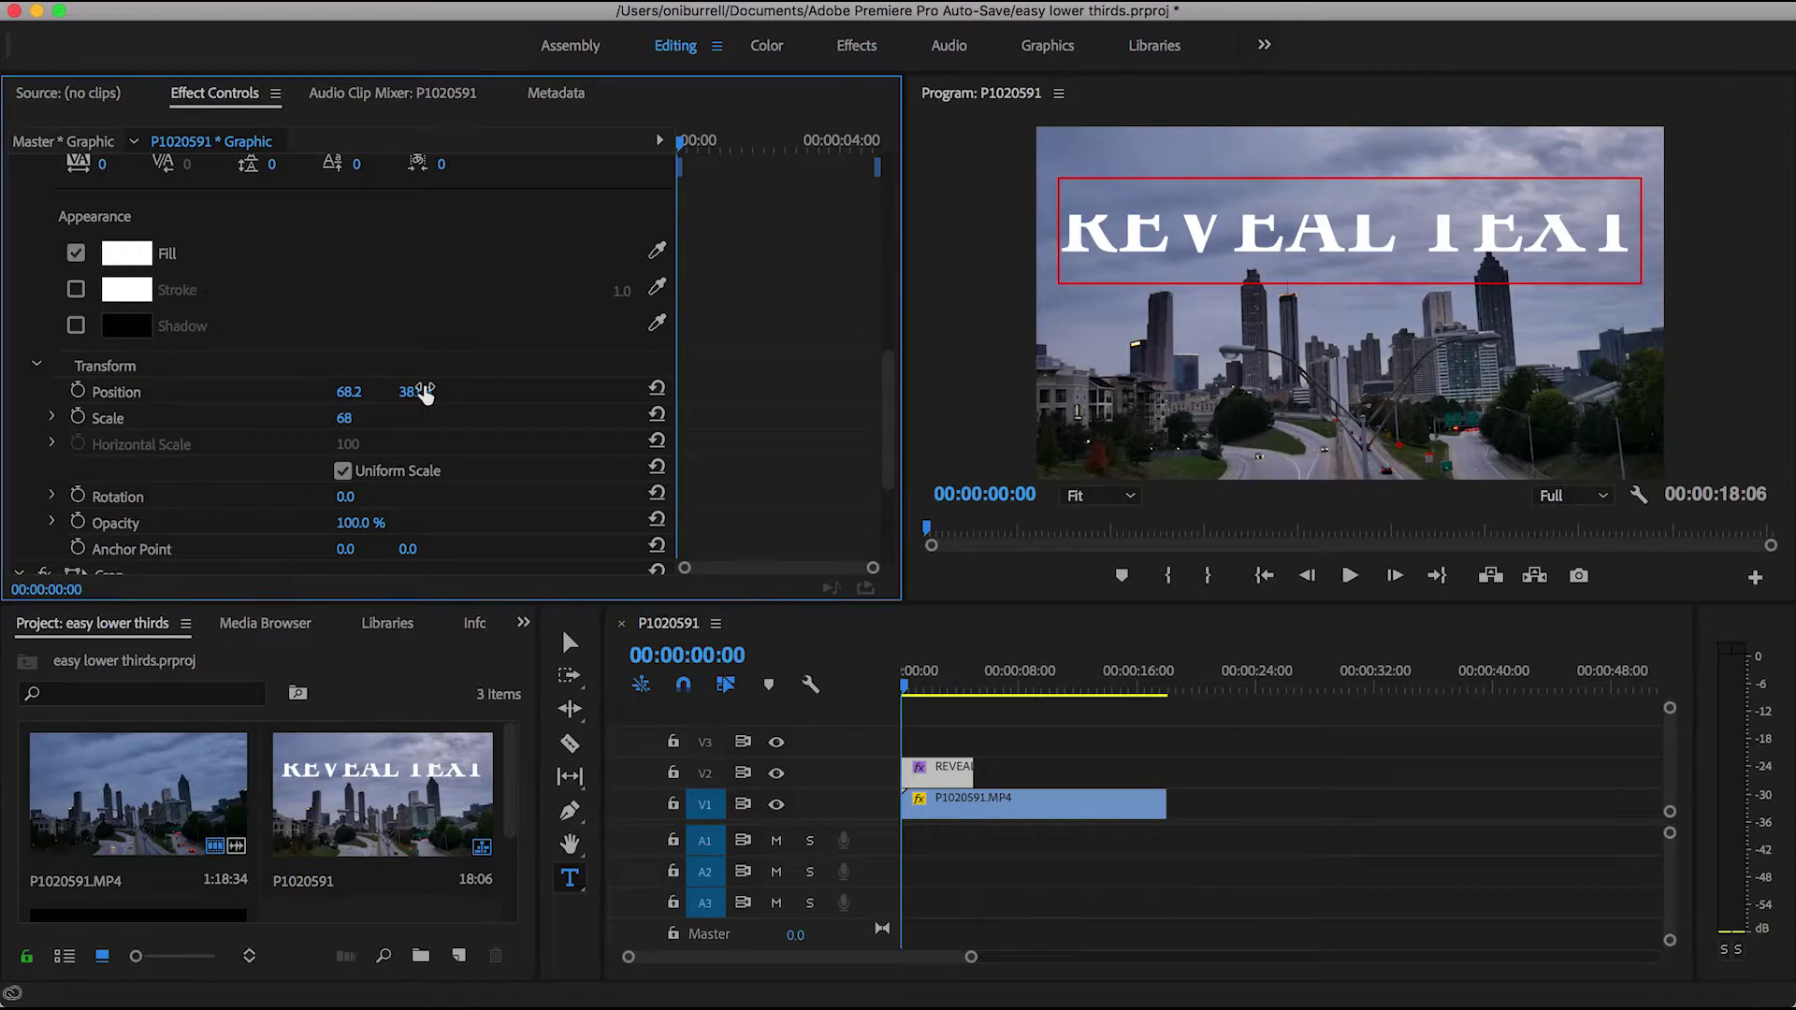
left_click_drag(422, 393, 423, 392)
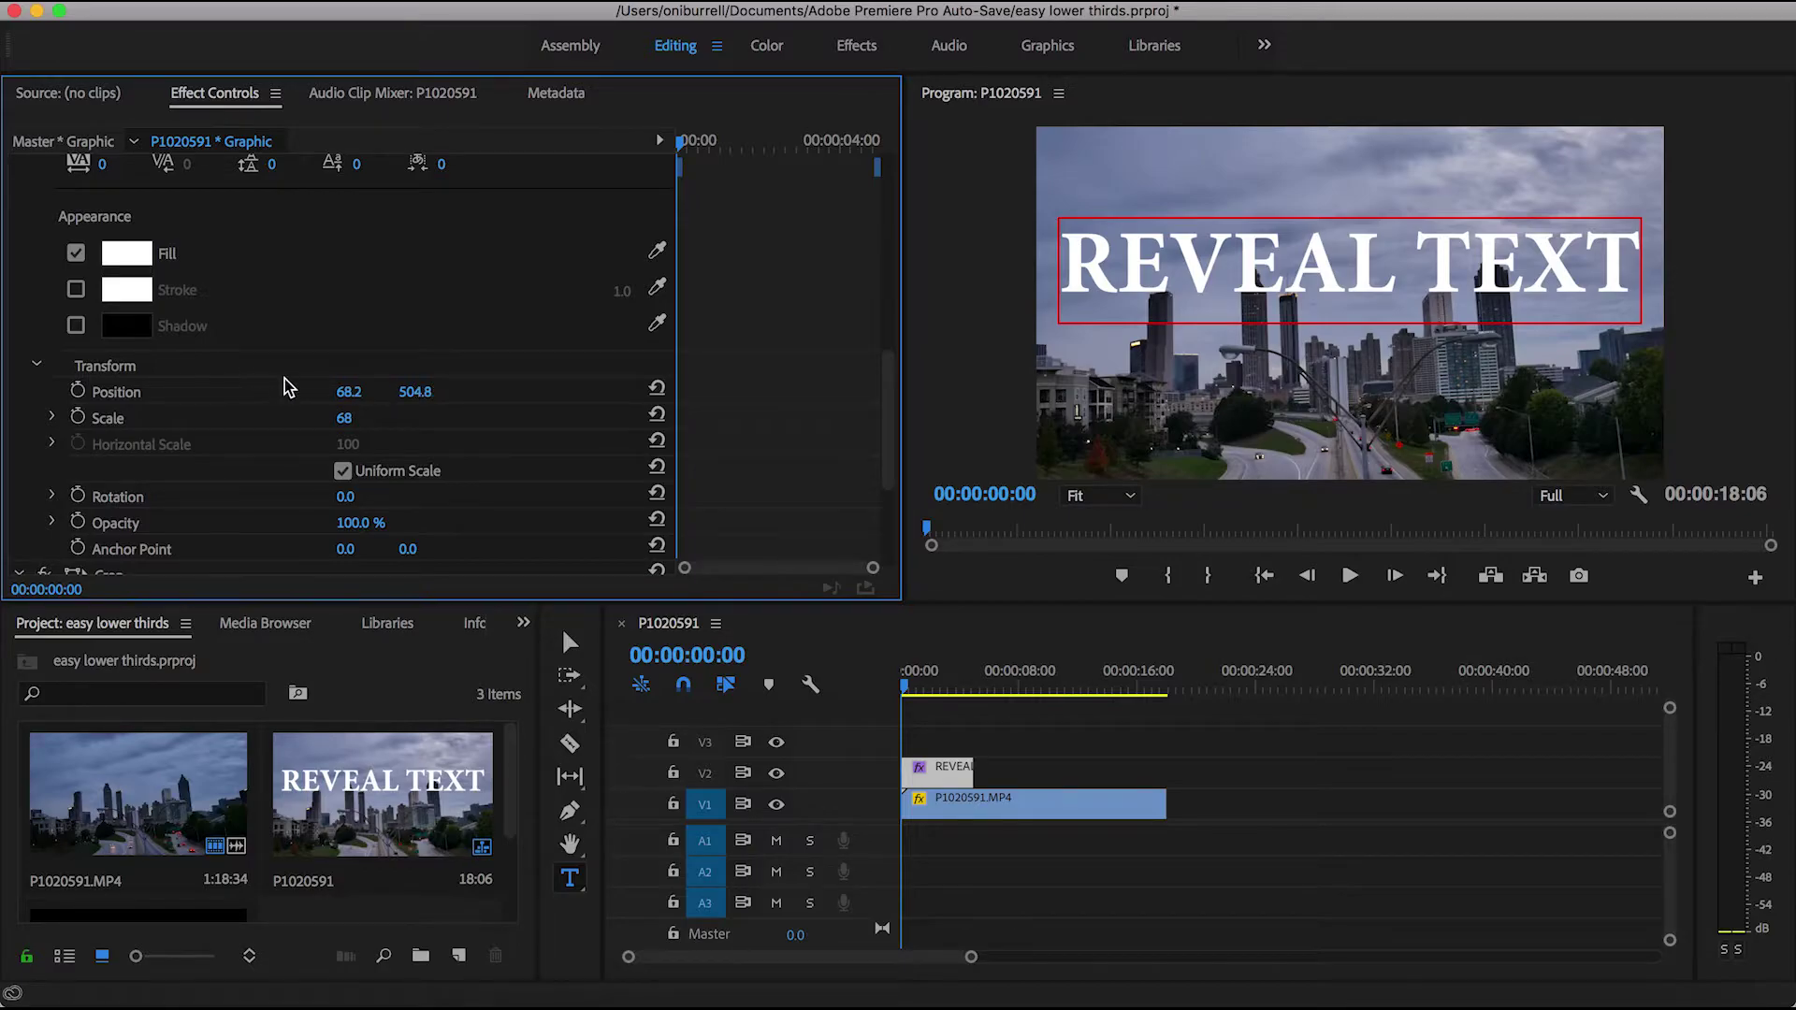
Set Crop Top to 30%, try 32%, then return it to 30%.
scroll(284, 379, "down", 5)
left_click(351, 428)
type("30")
key("Return")
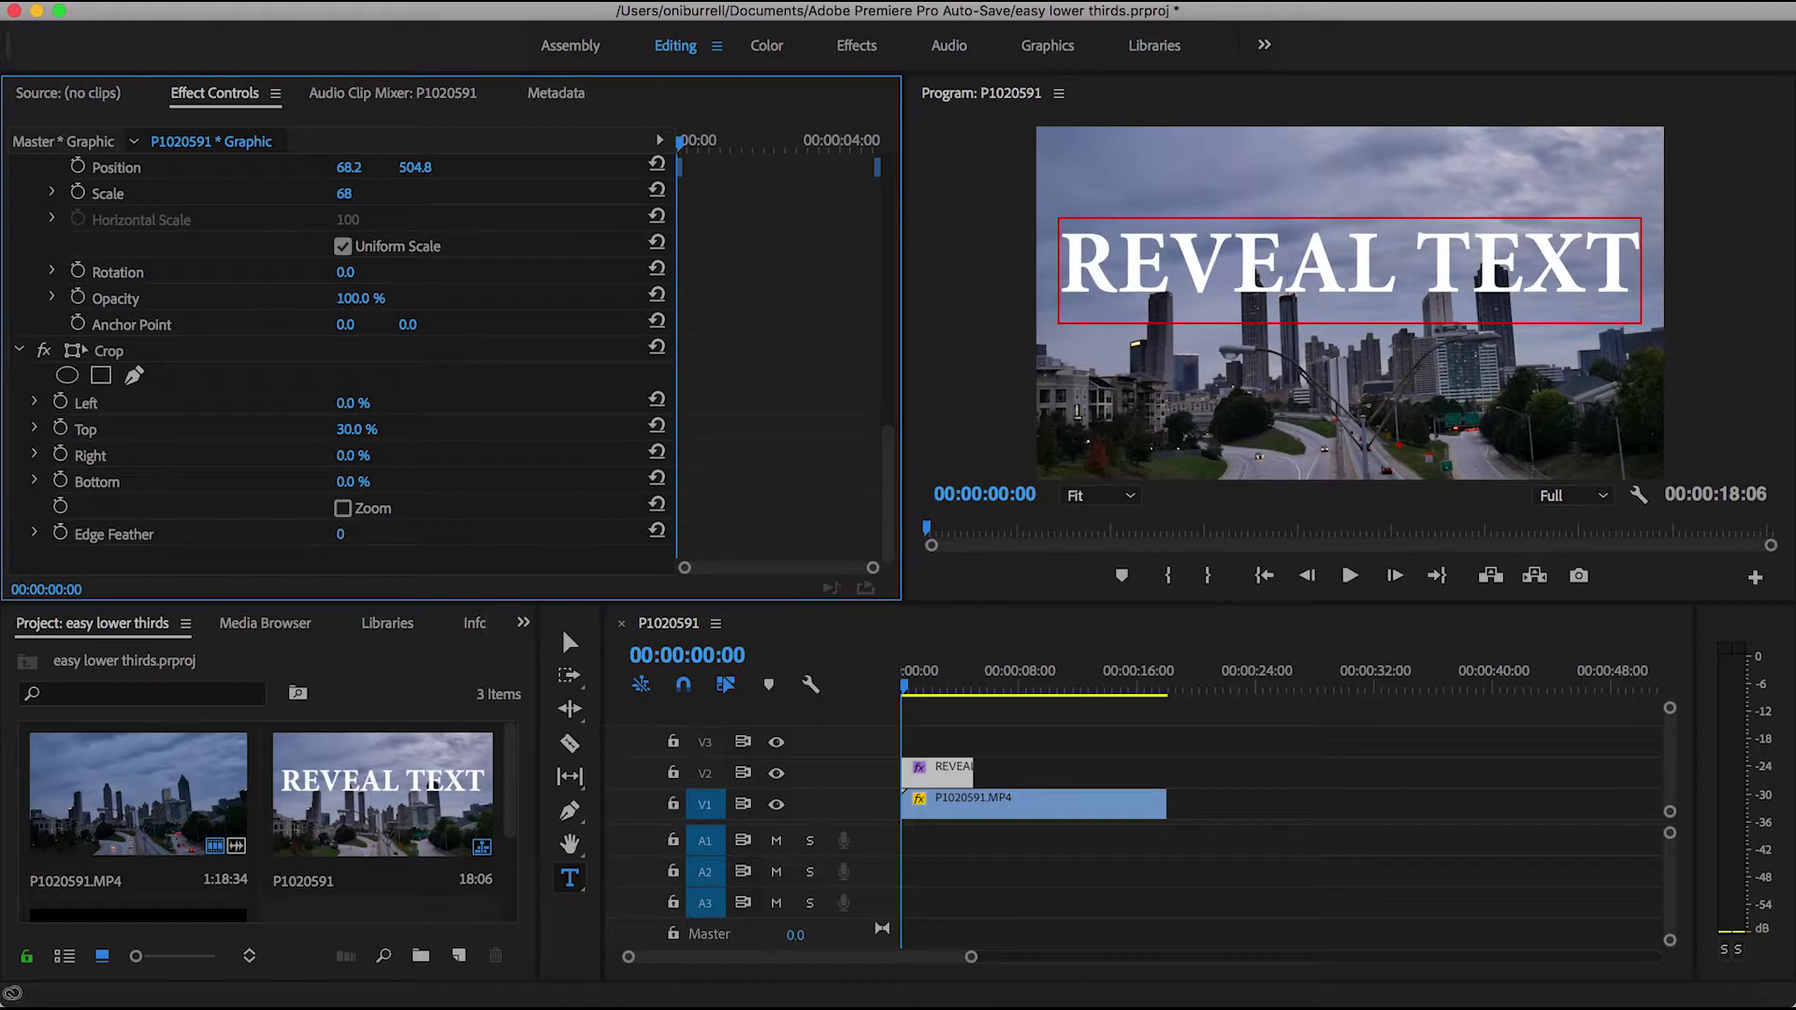
left_click(352, 430)
type("32")
key("Return")
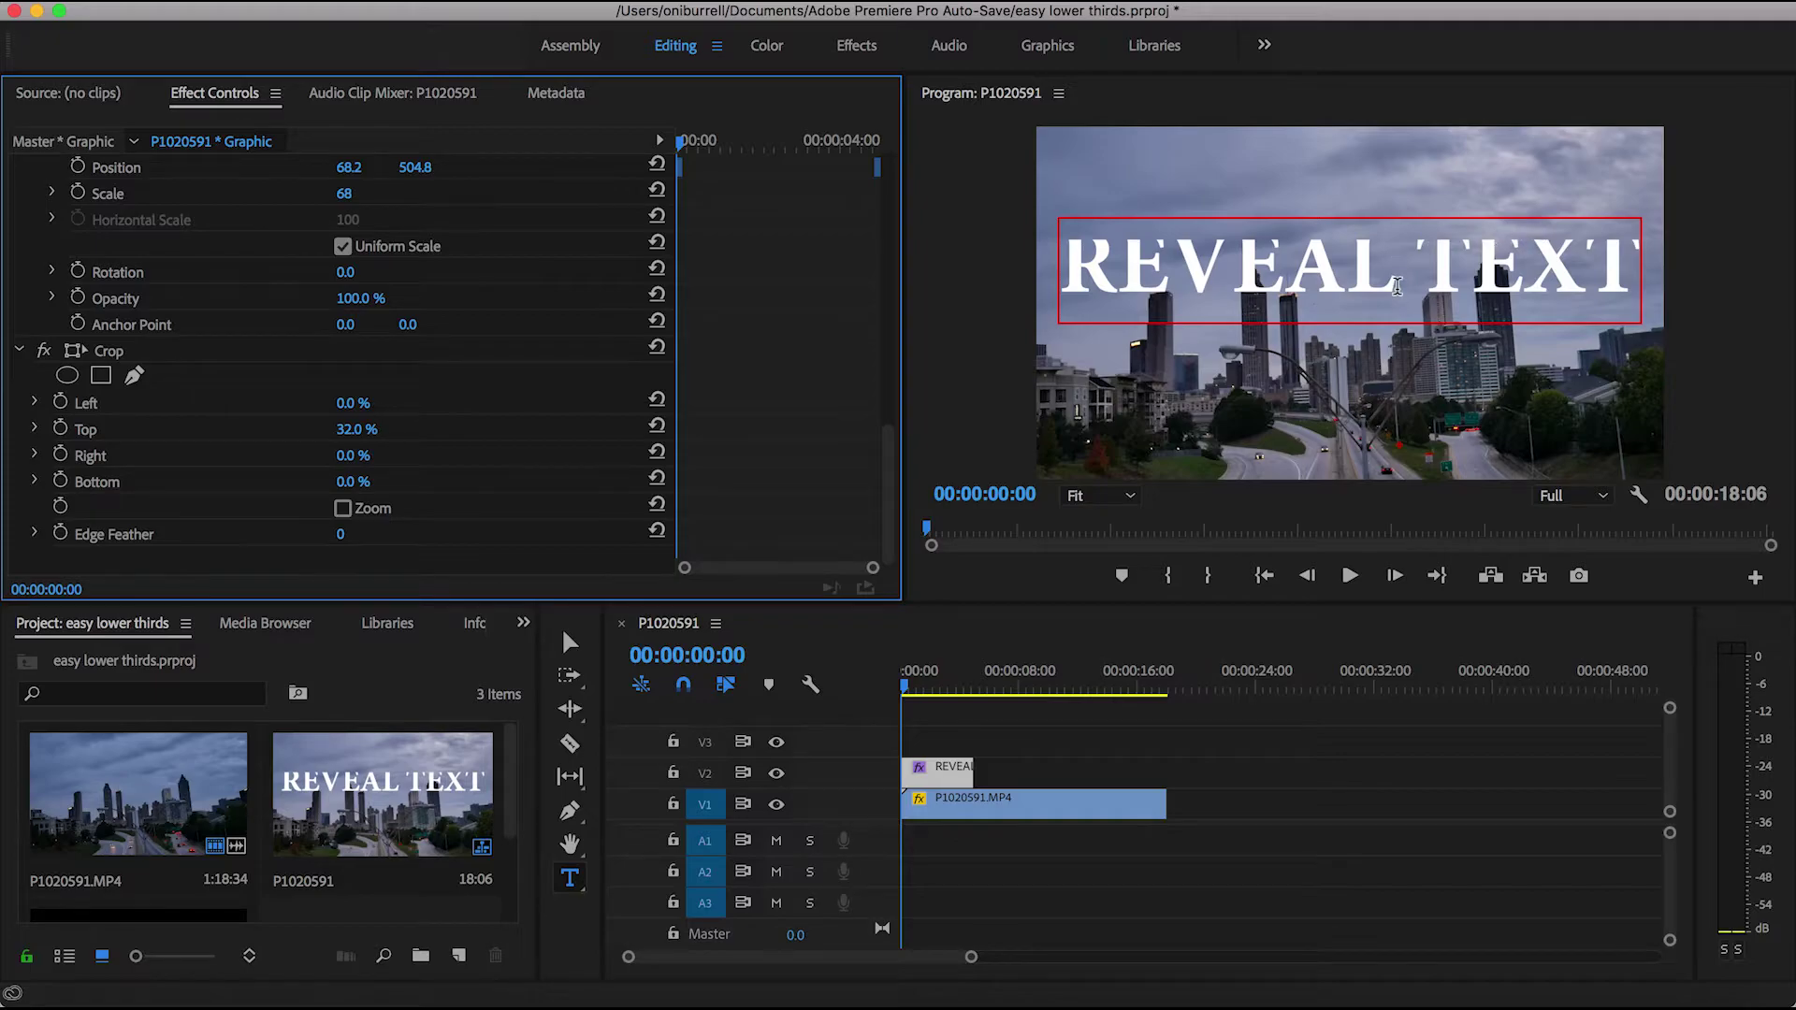
left_click(366, 428)
type("30")
key("Return")
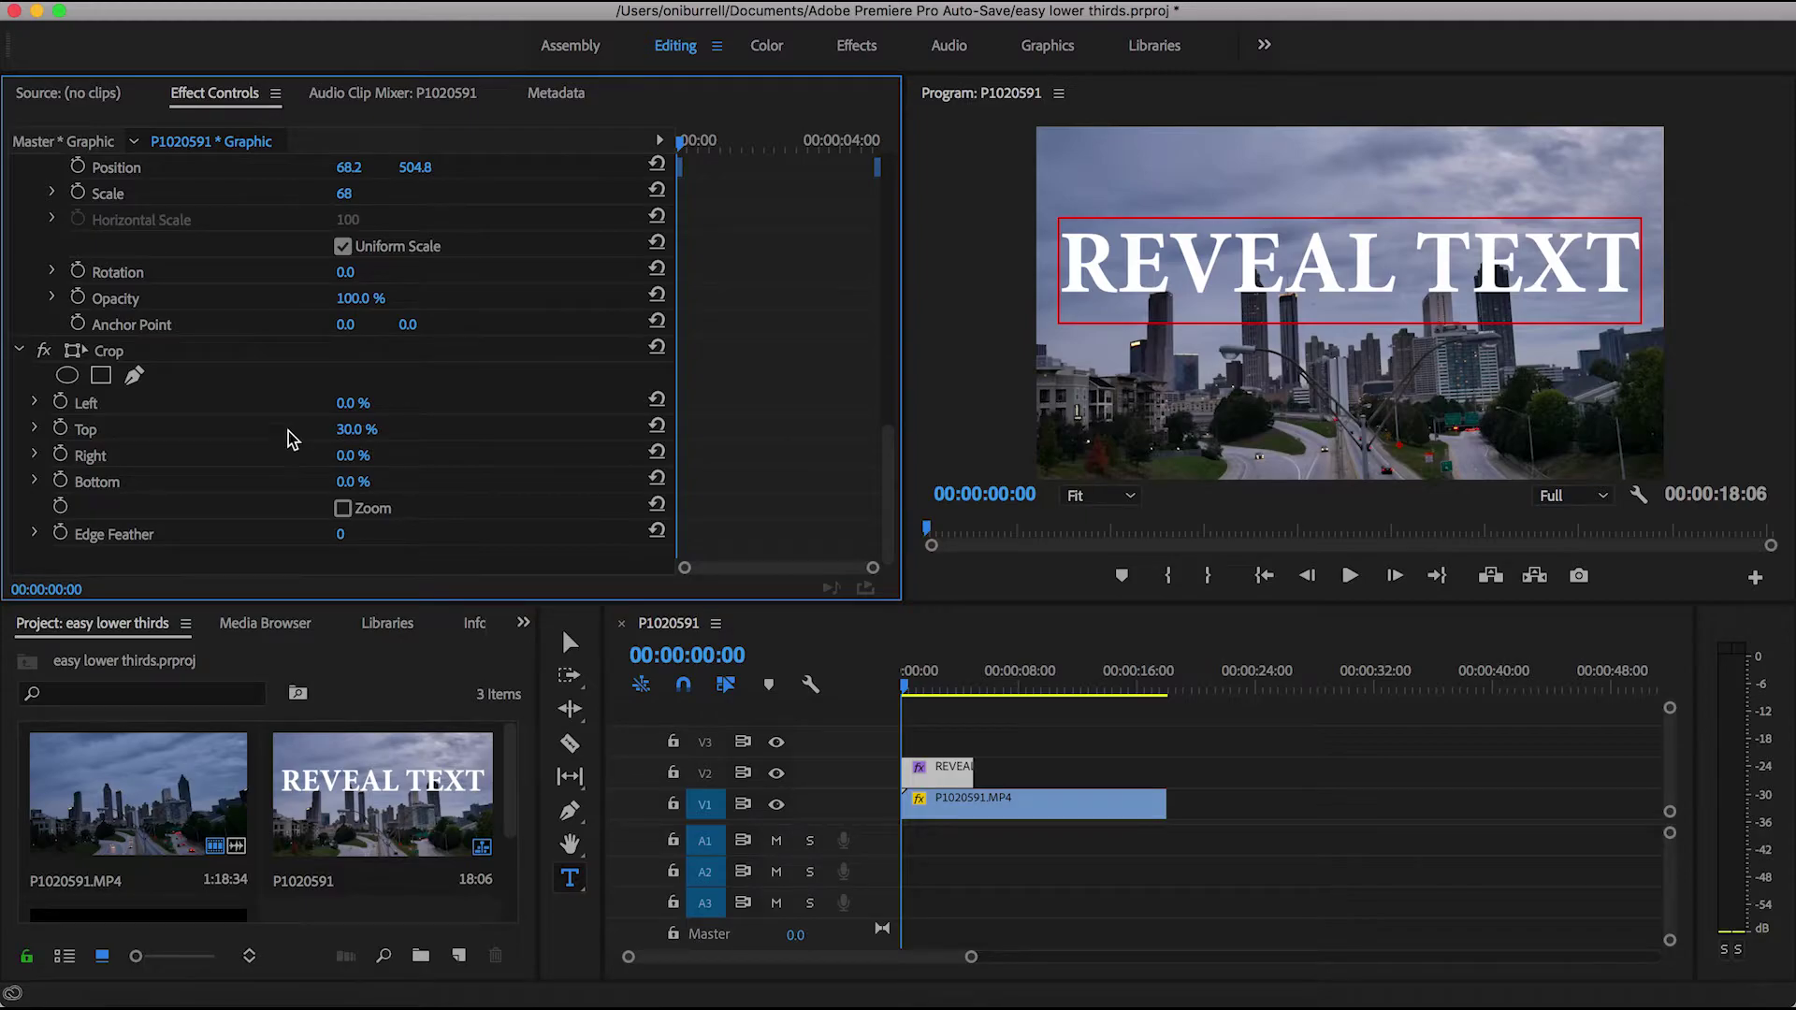
Scrub Position Y up to hide the title and set a start Position keyframe at 0s.
scroll(277, 409, "up", 10)
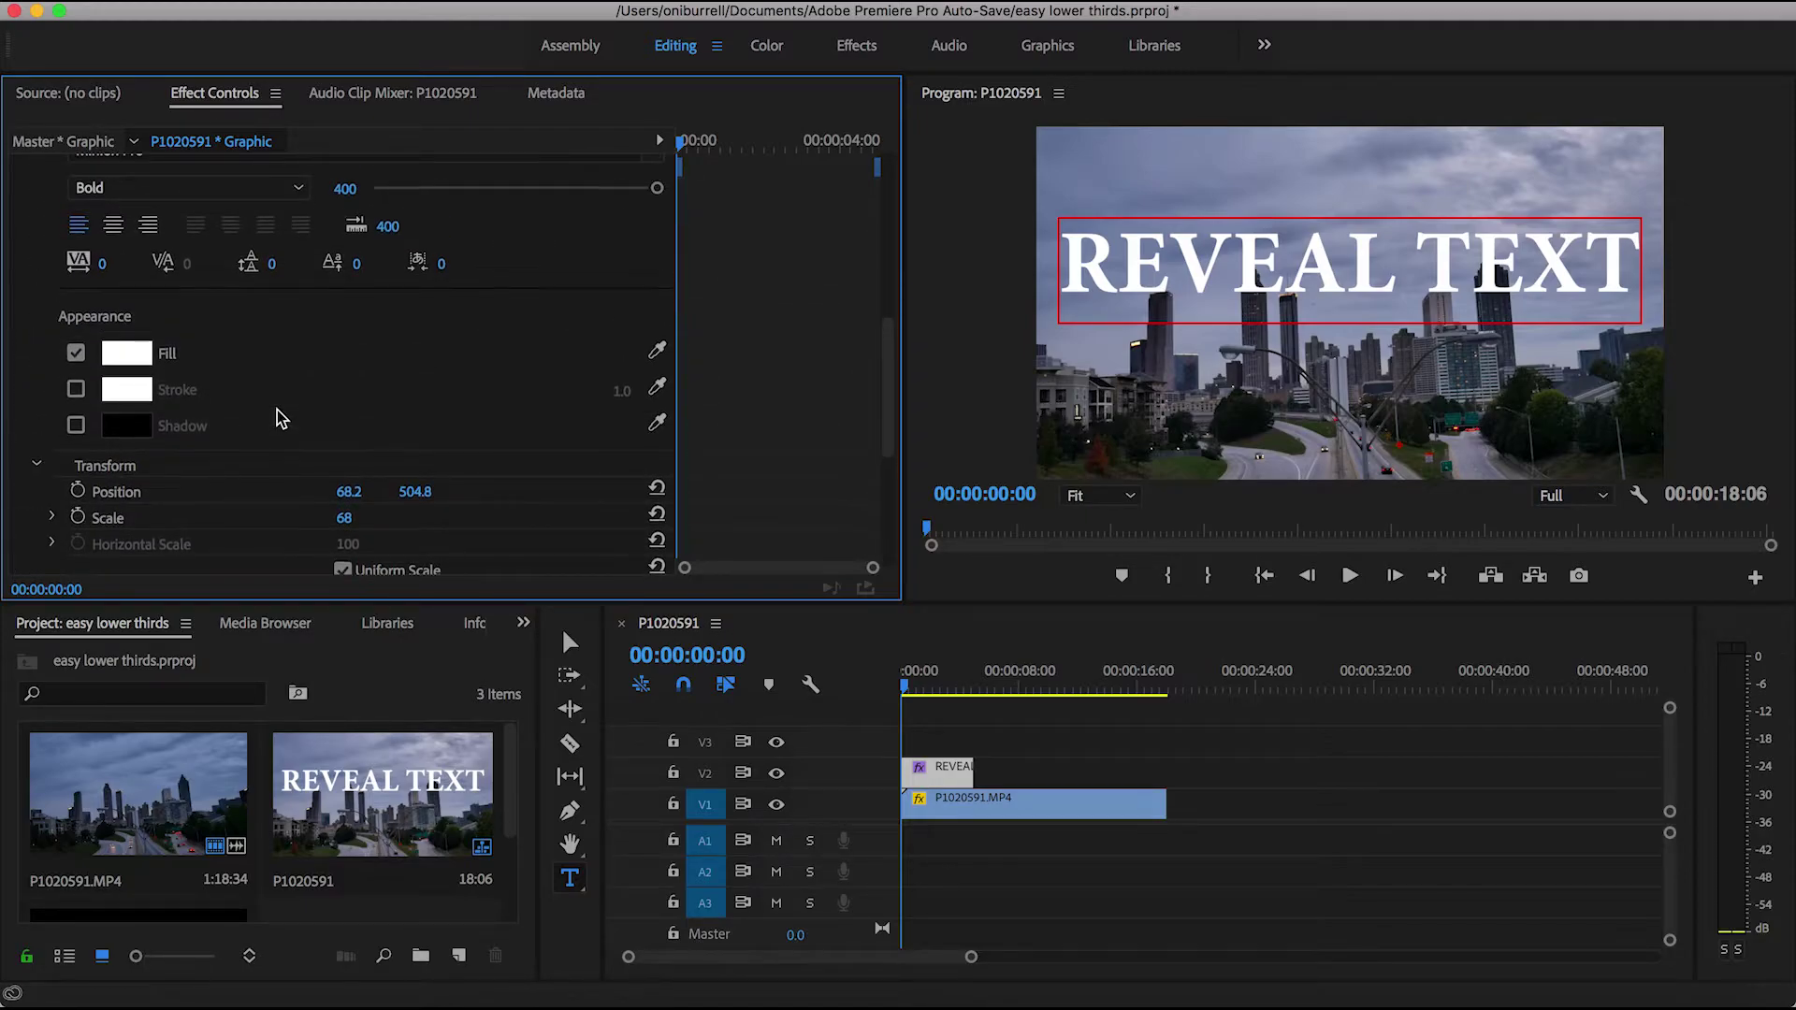
scroll(277, 414, "up", 2)
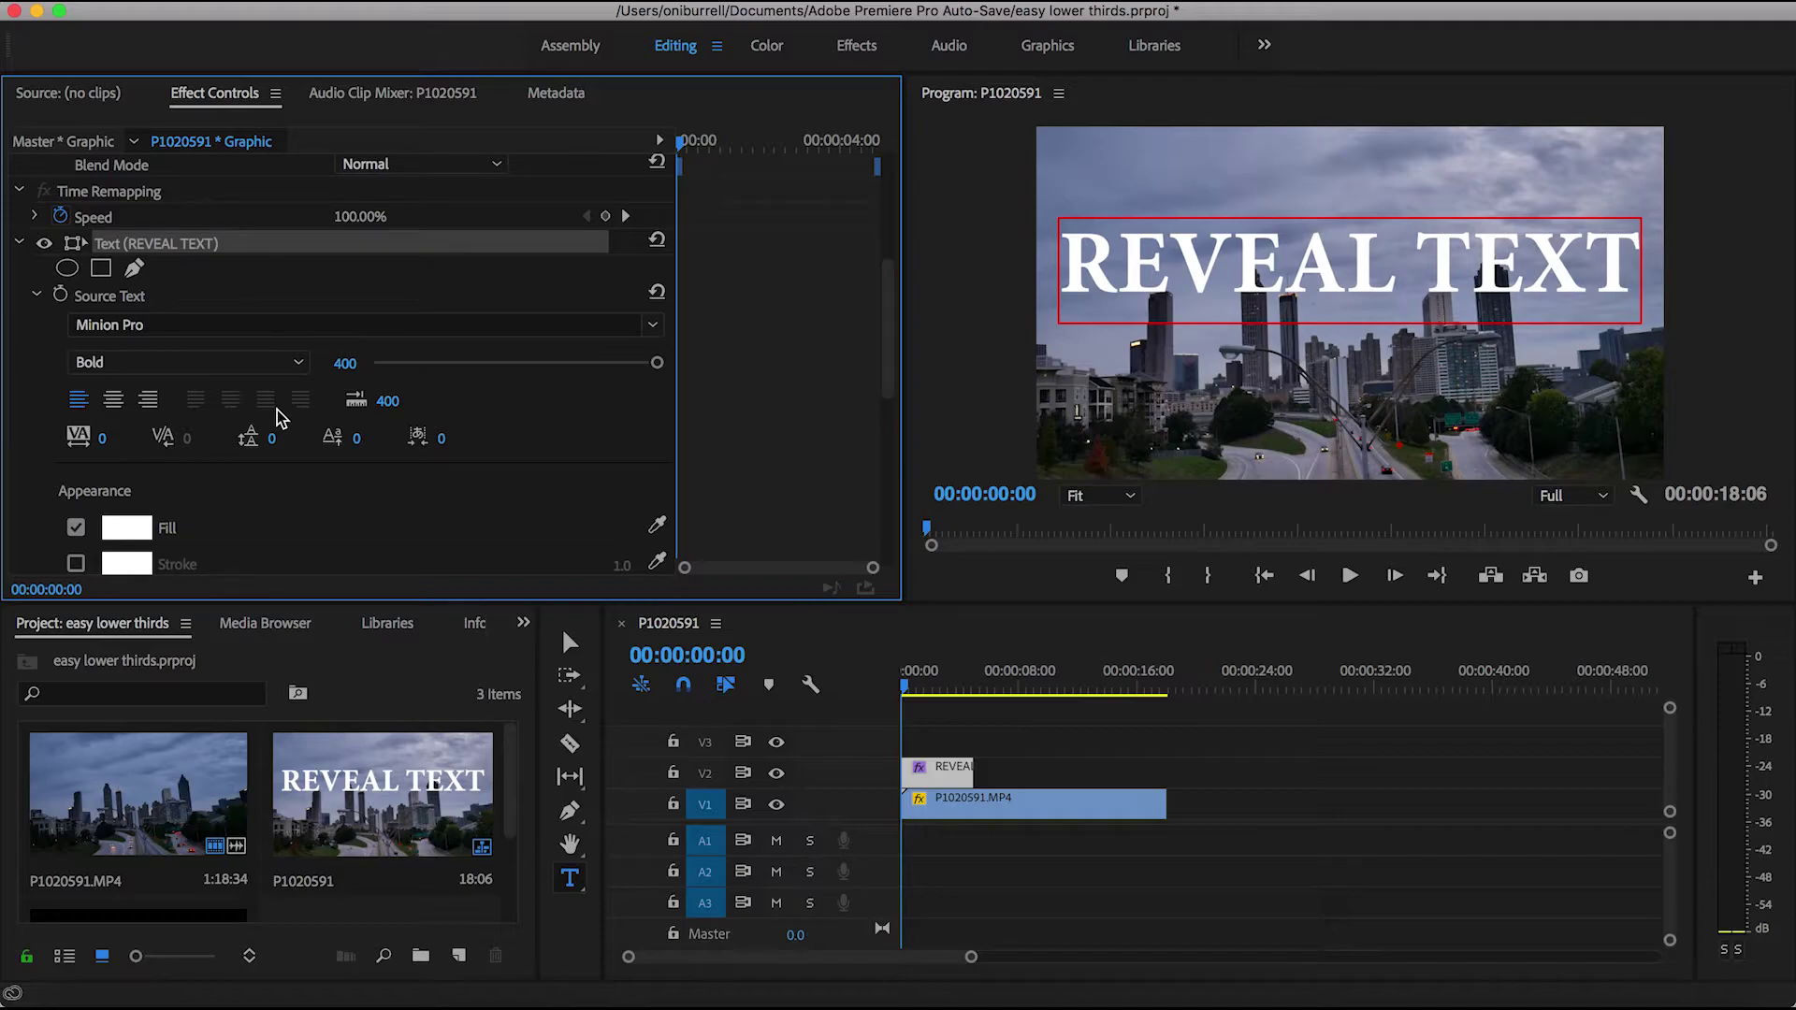
scroll(284, 432, "down", 2)
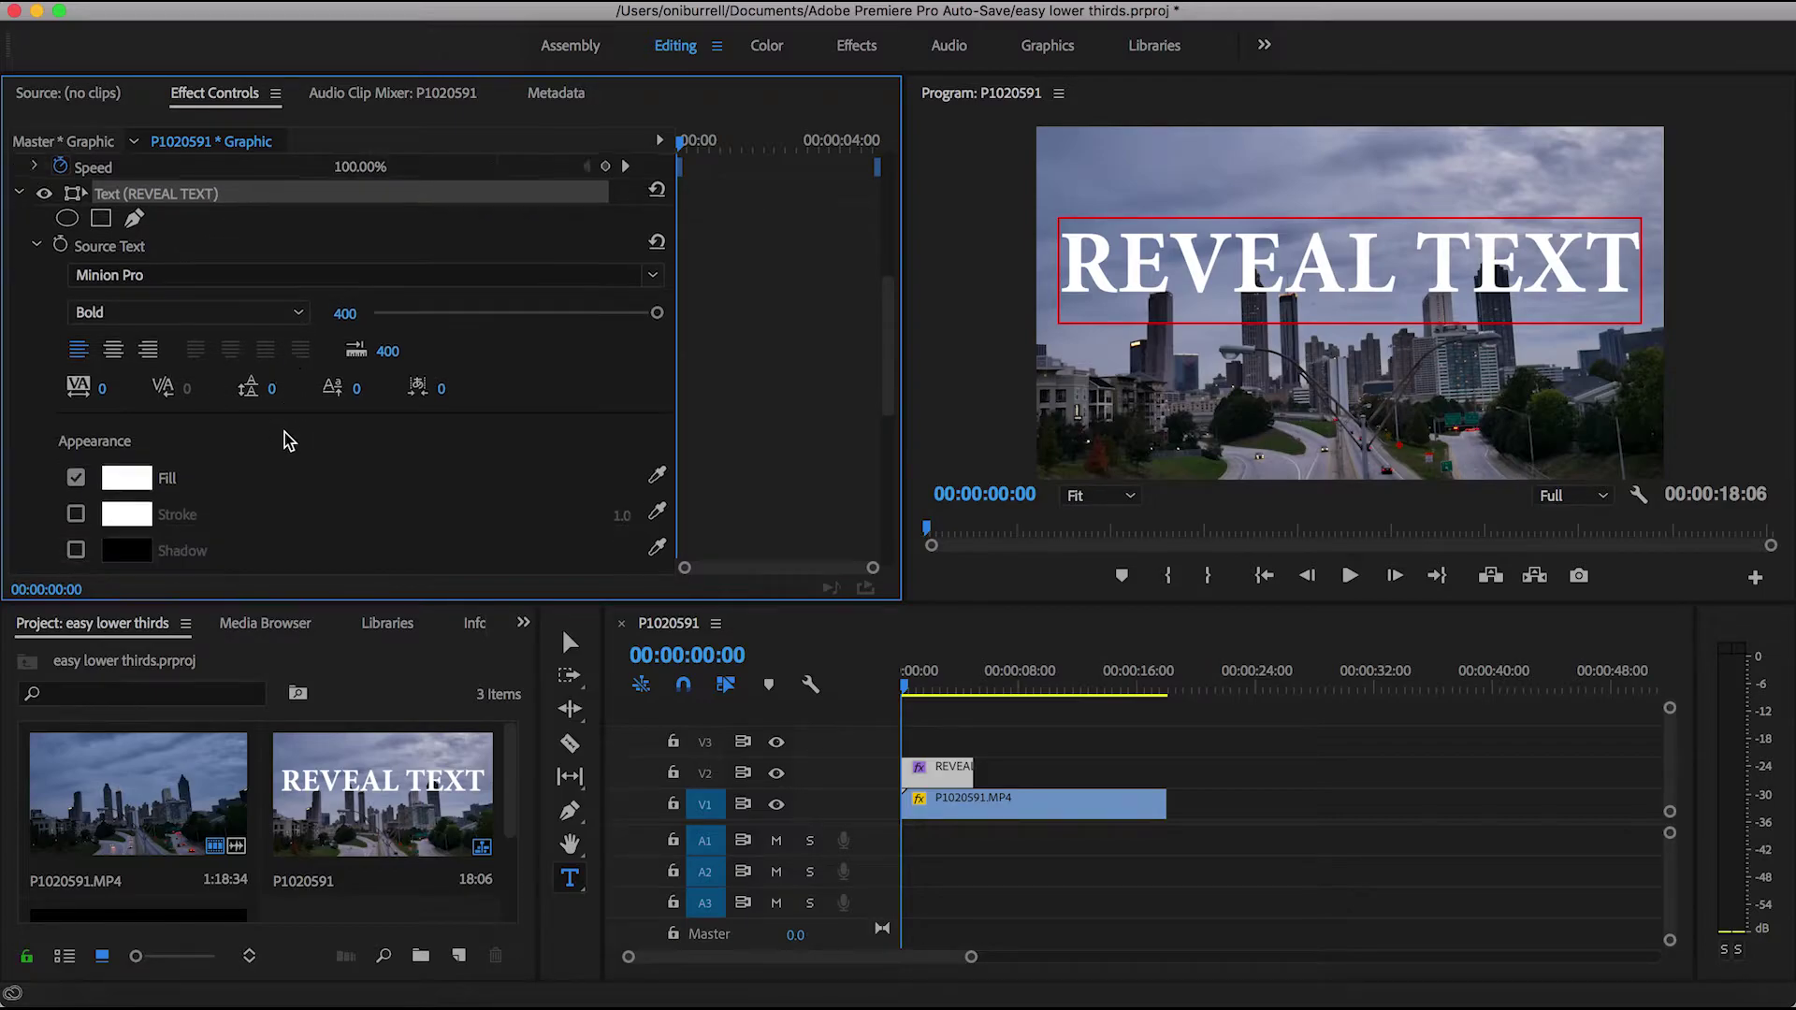
scroll(285, 432, "down", 8)
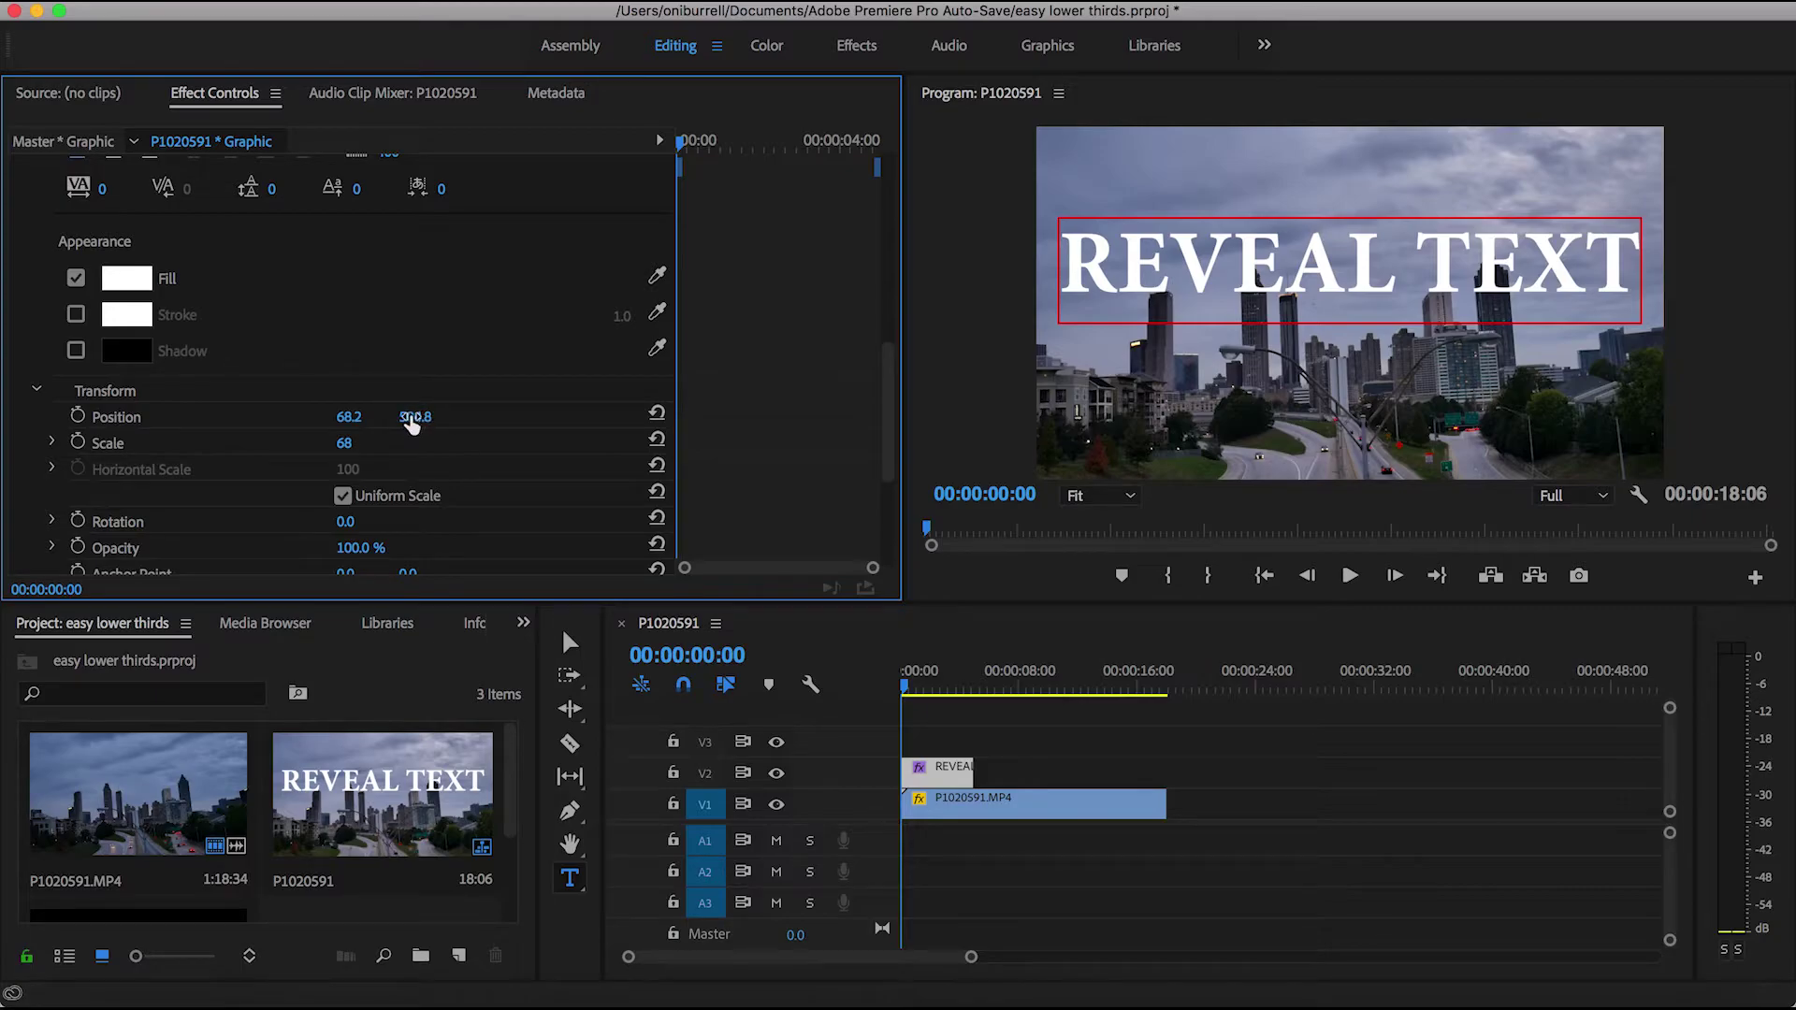
left_click_drag(415, 416, 268, 416)
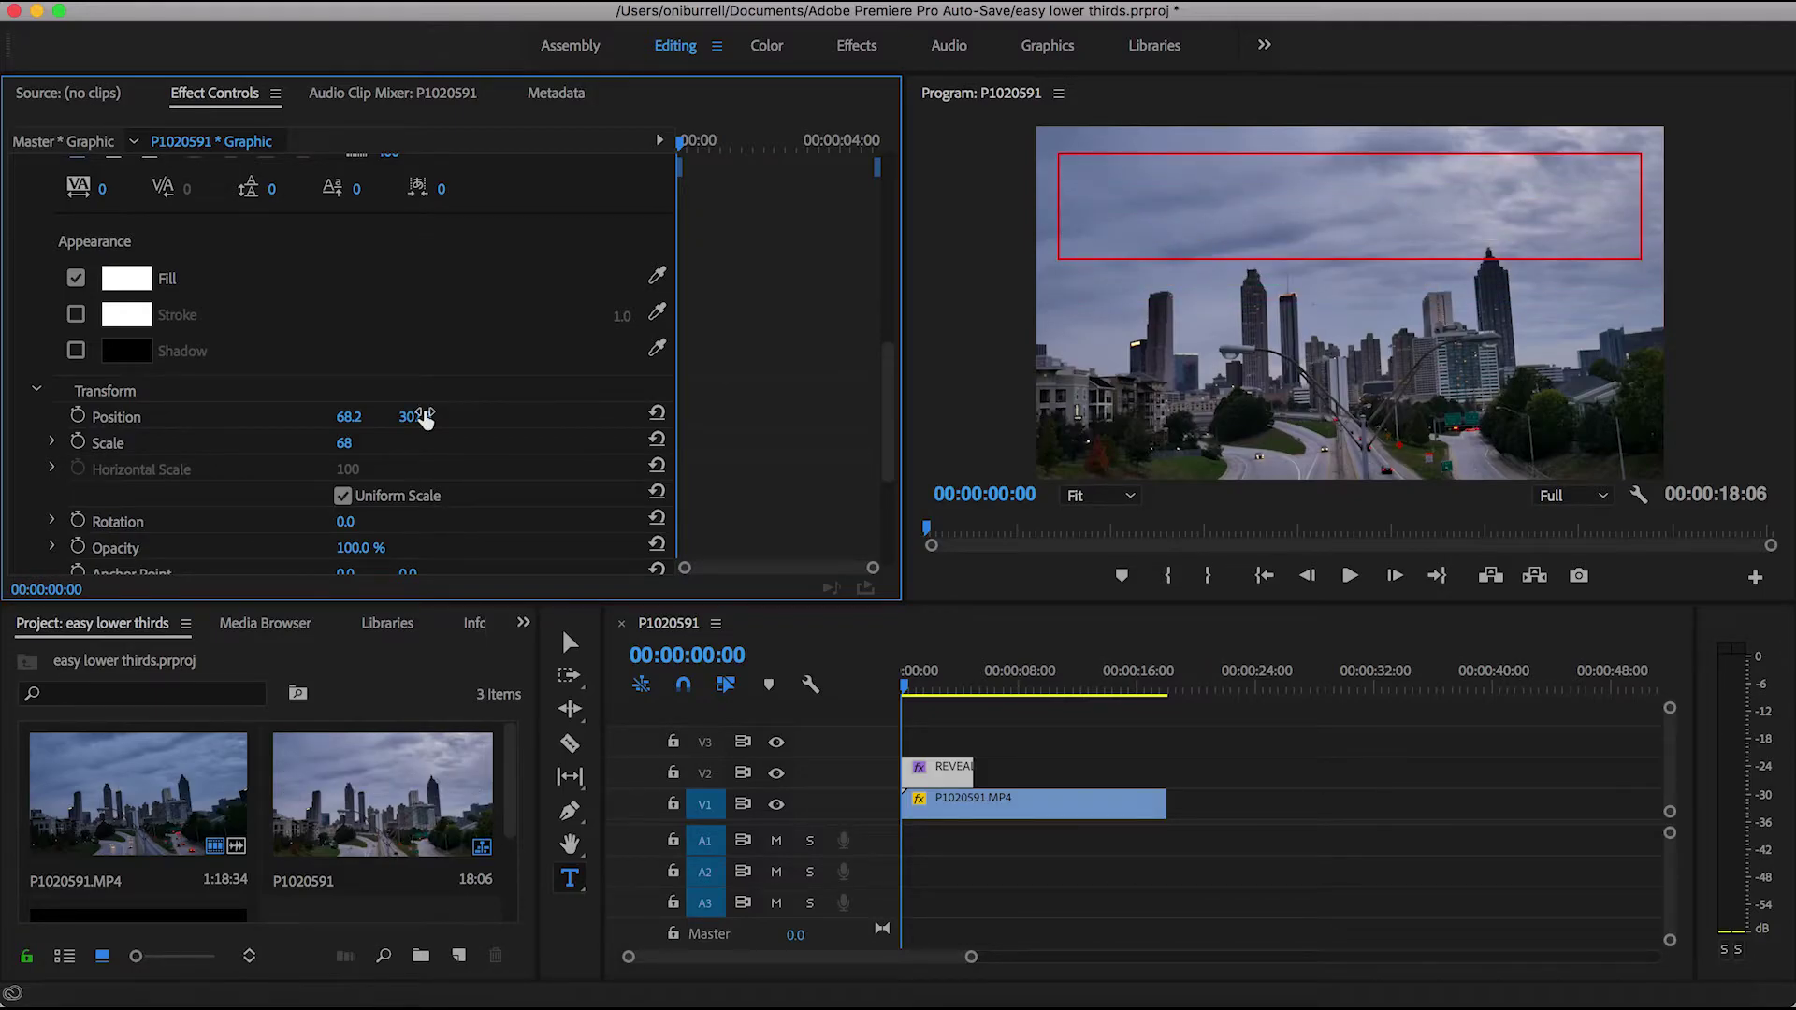
left_click(76, 418)
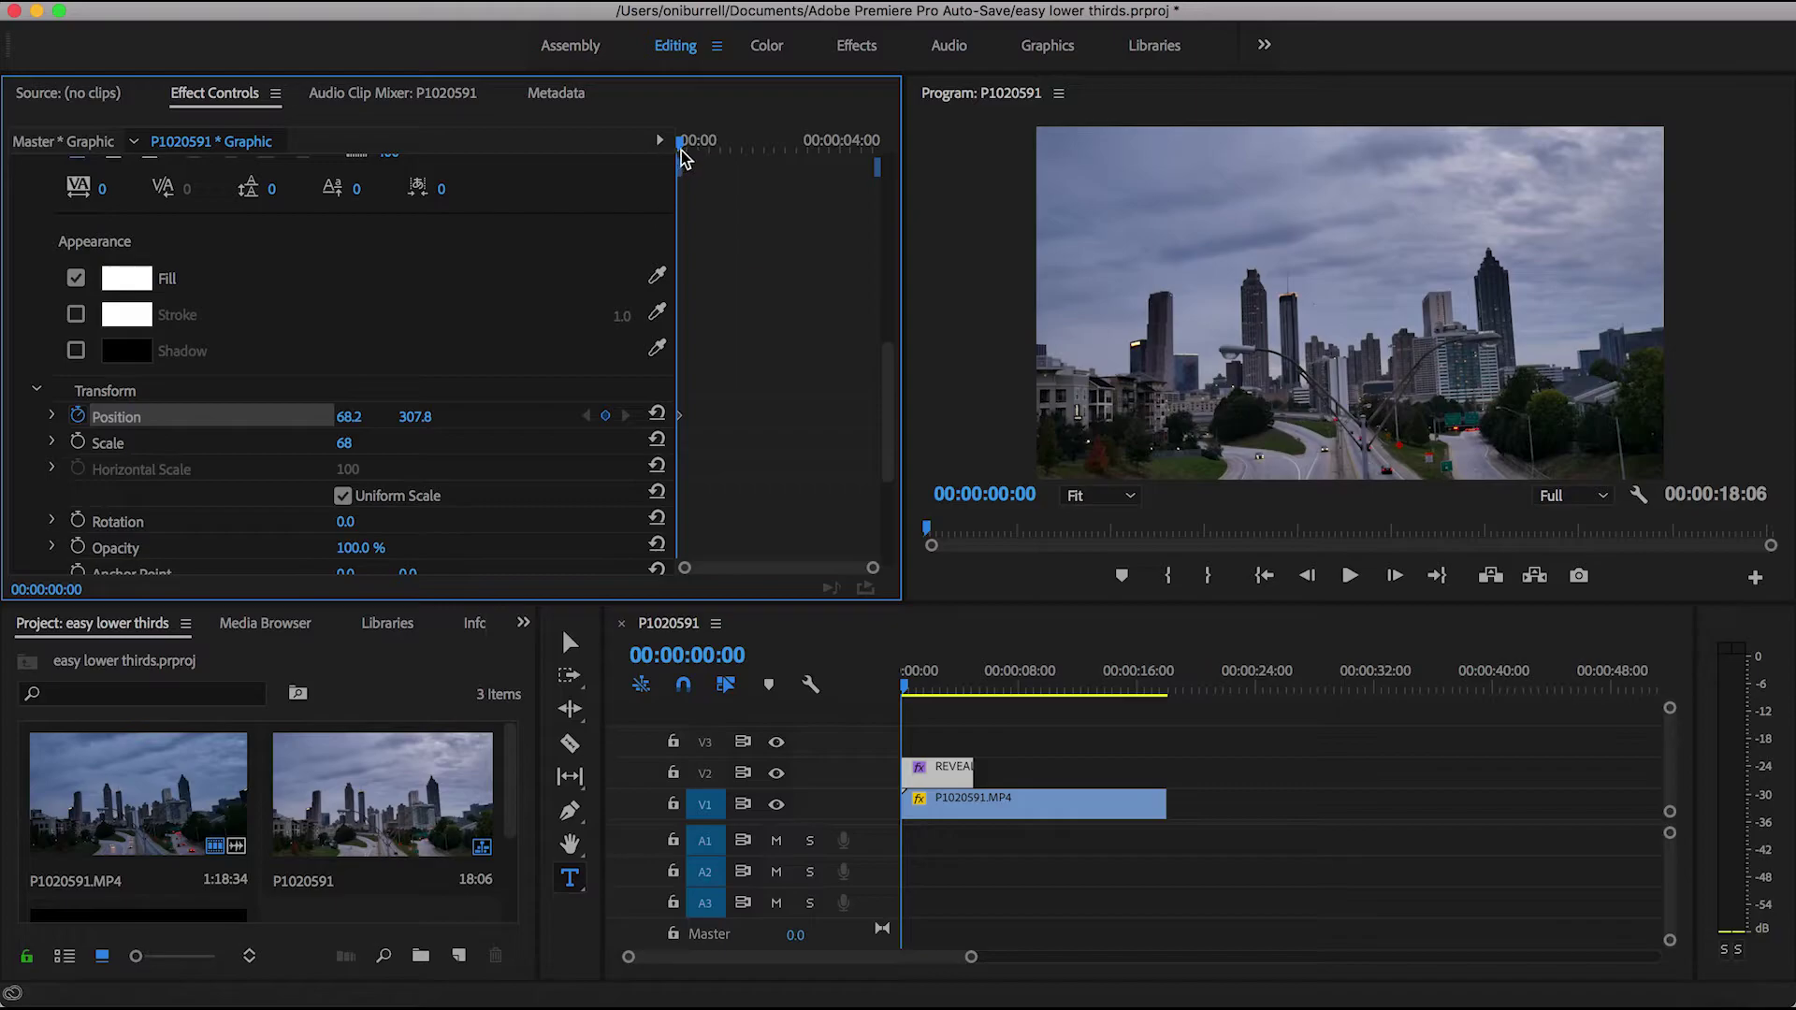
At about 3 seconds, bring Position Y back down to 528.8 so the lettering shows.
left_click_drag(682, 148, 699, 150)
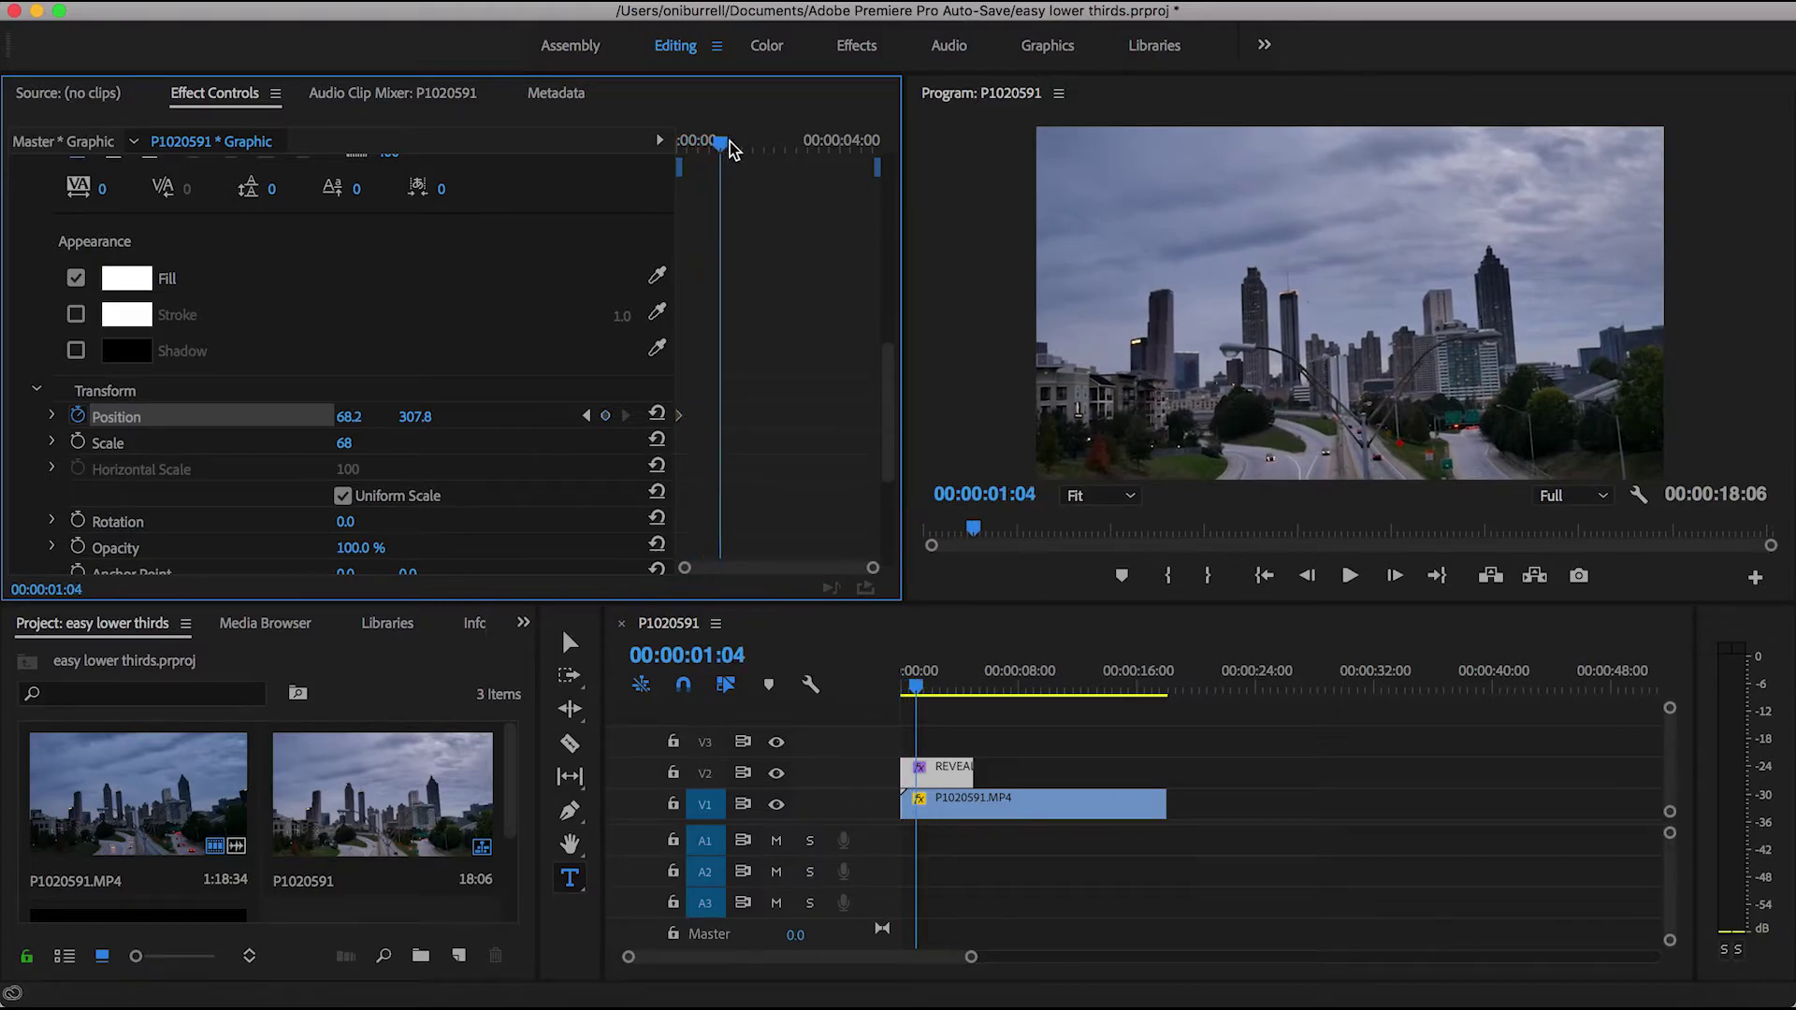
left_click_drag(729, 149, 811, 145)
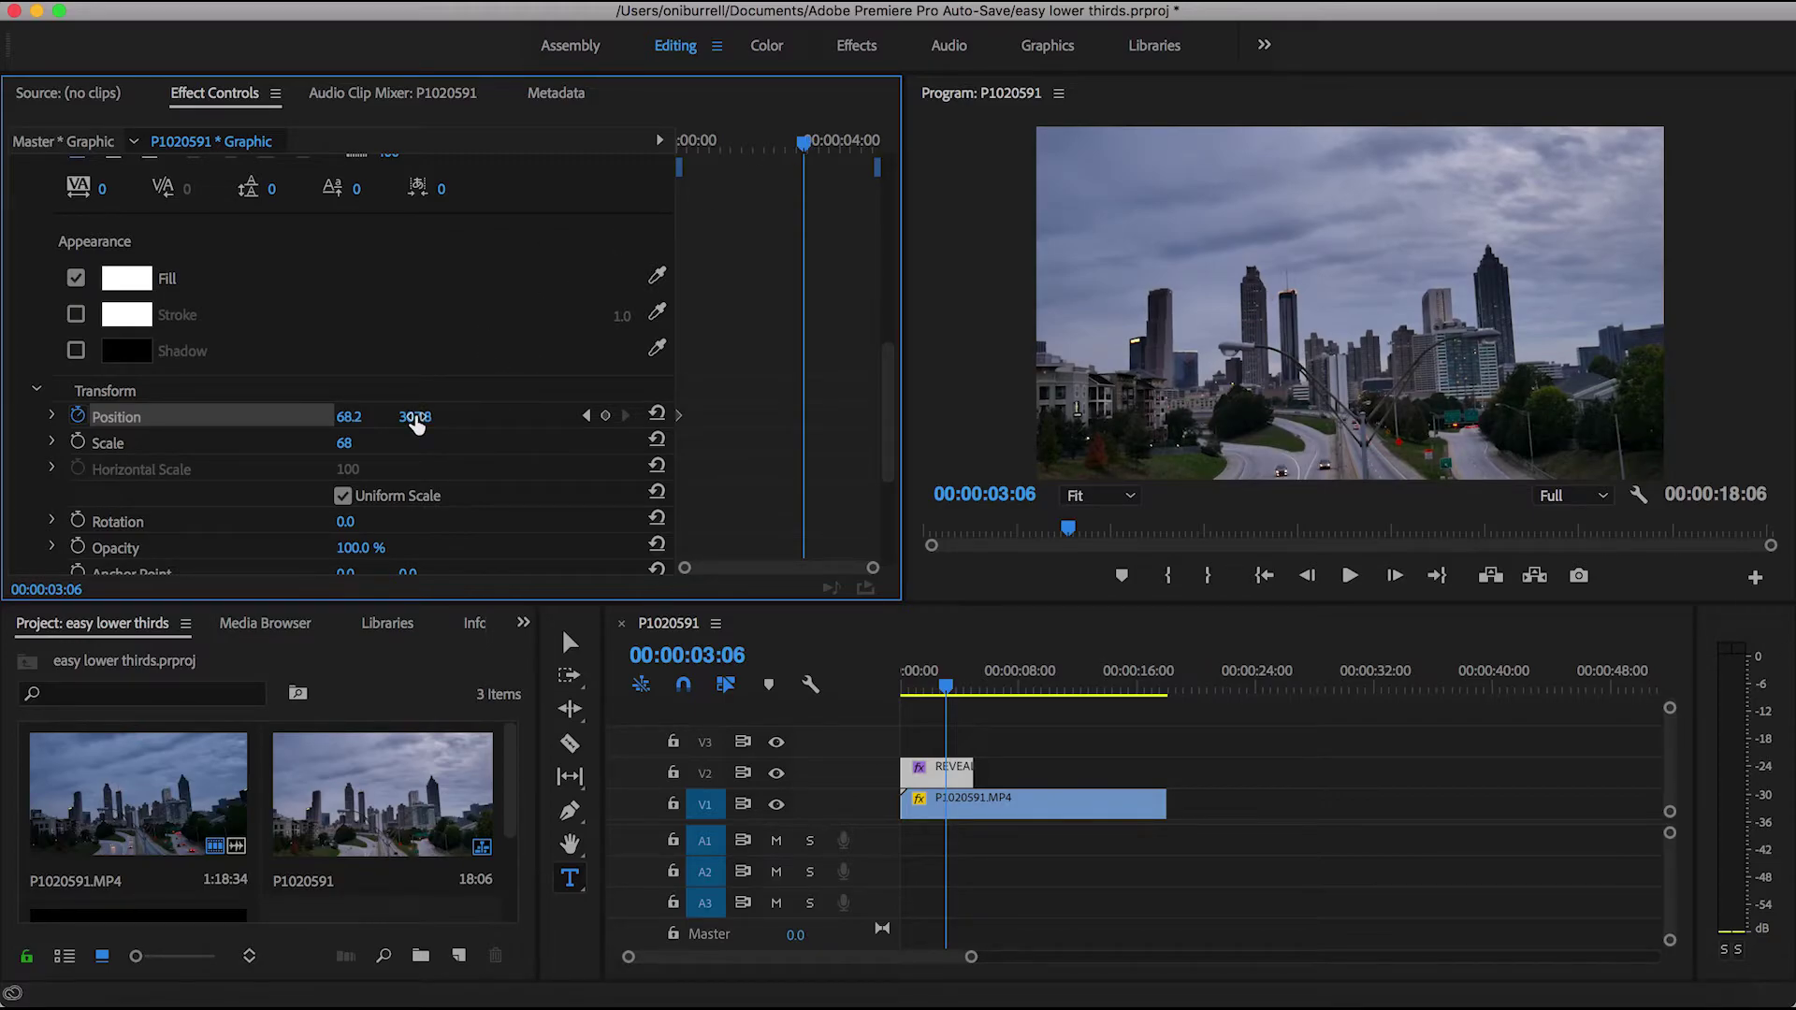
left_click_drag(415, 416, 603, 416)
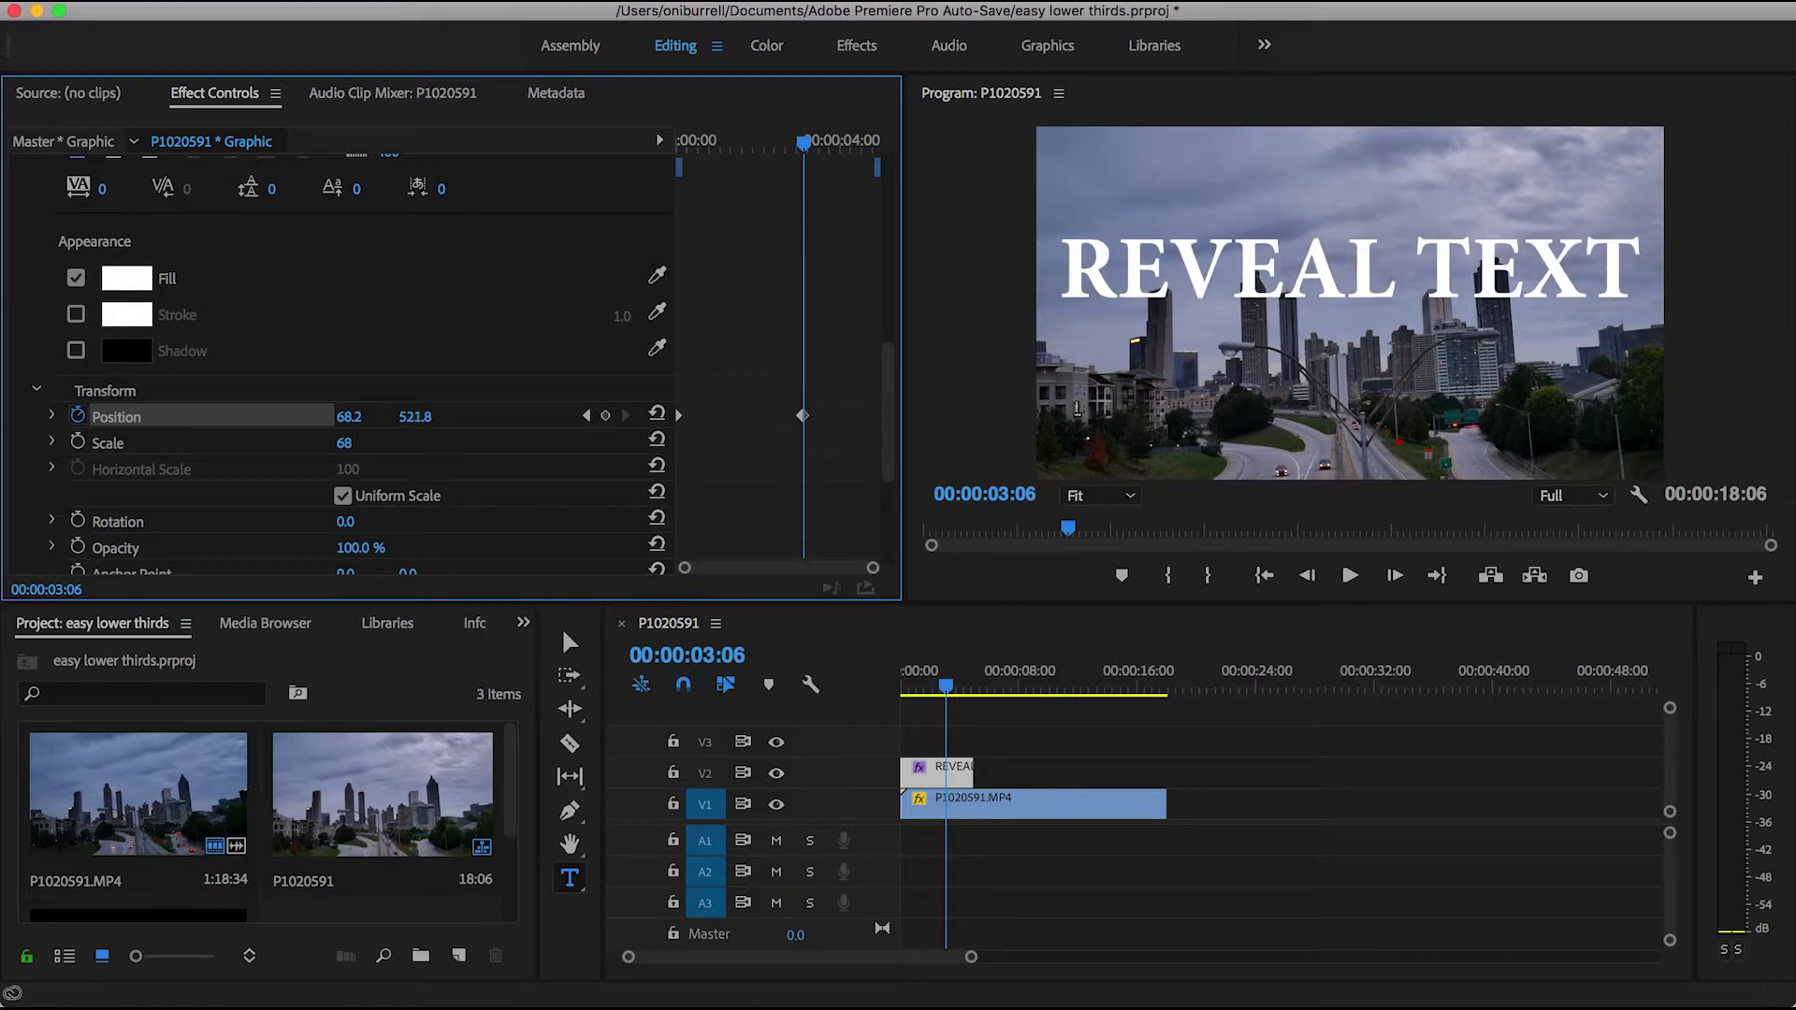
left_click_drag(603, 416, 610, 416)
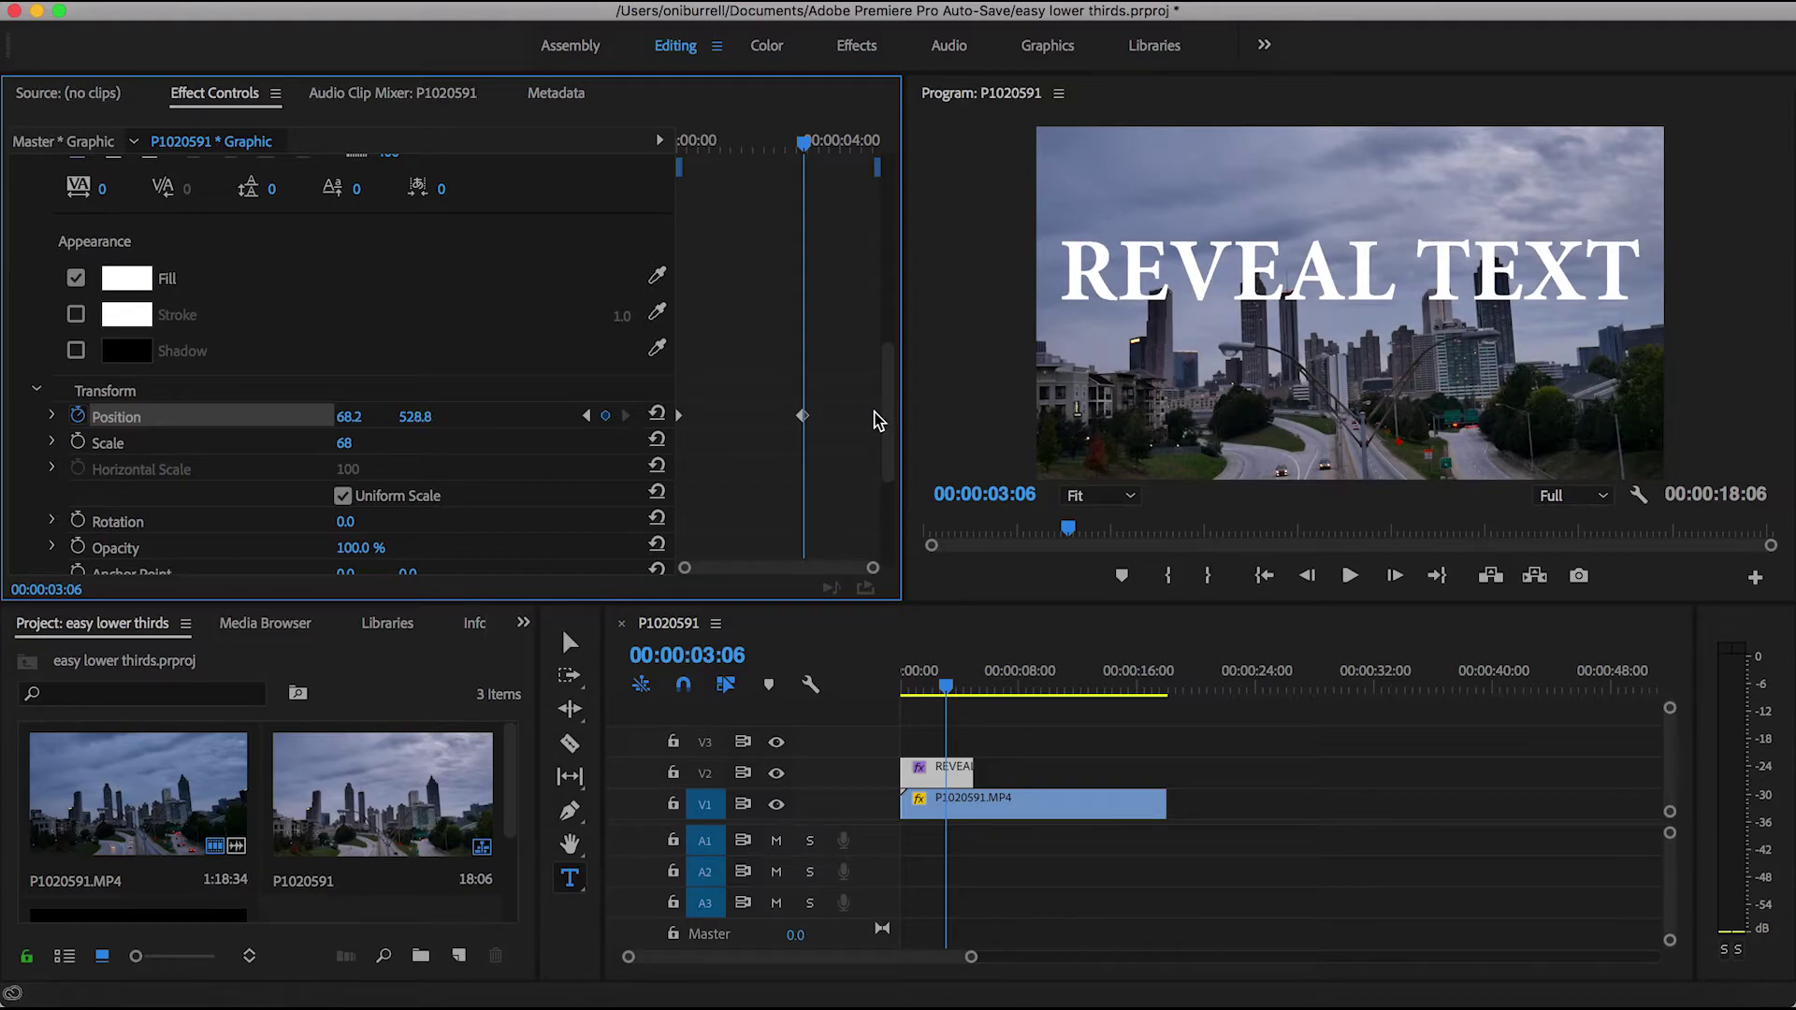
Apply Ease In and Ease Out temporal interpolation to the 00:00:03:06 Position keyframe.
right_click(802, 417)
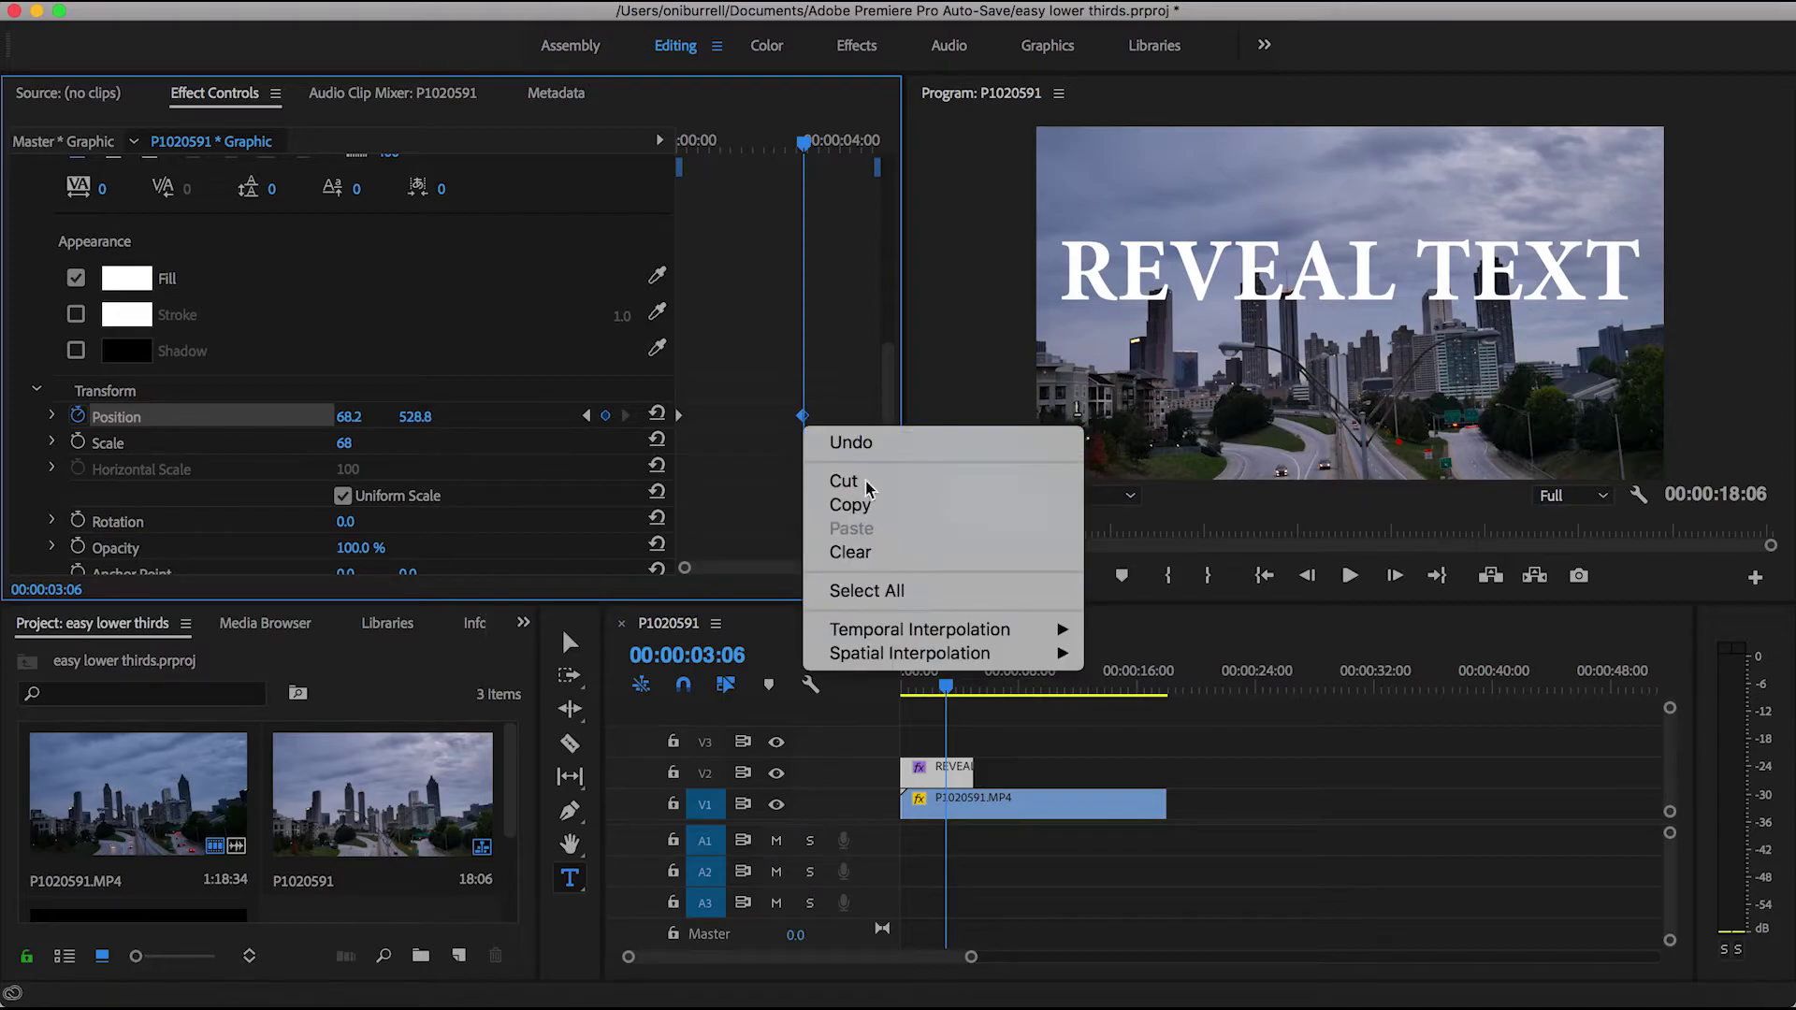
mouse_move(935, 629)
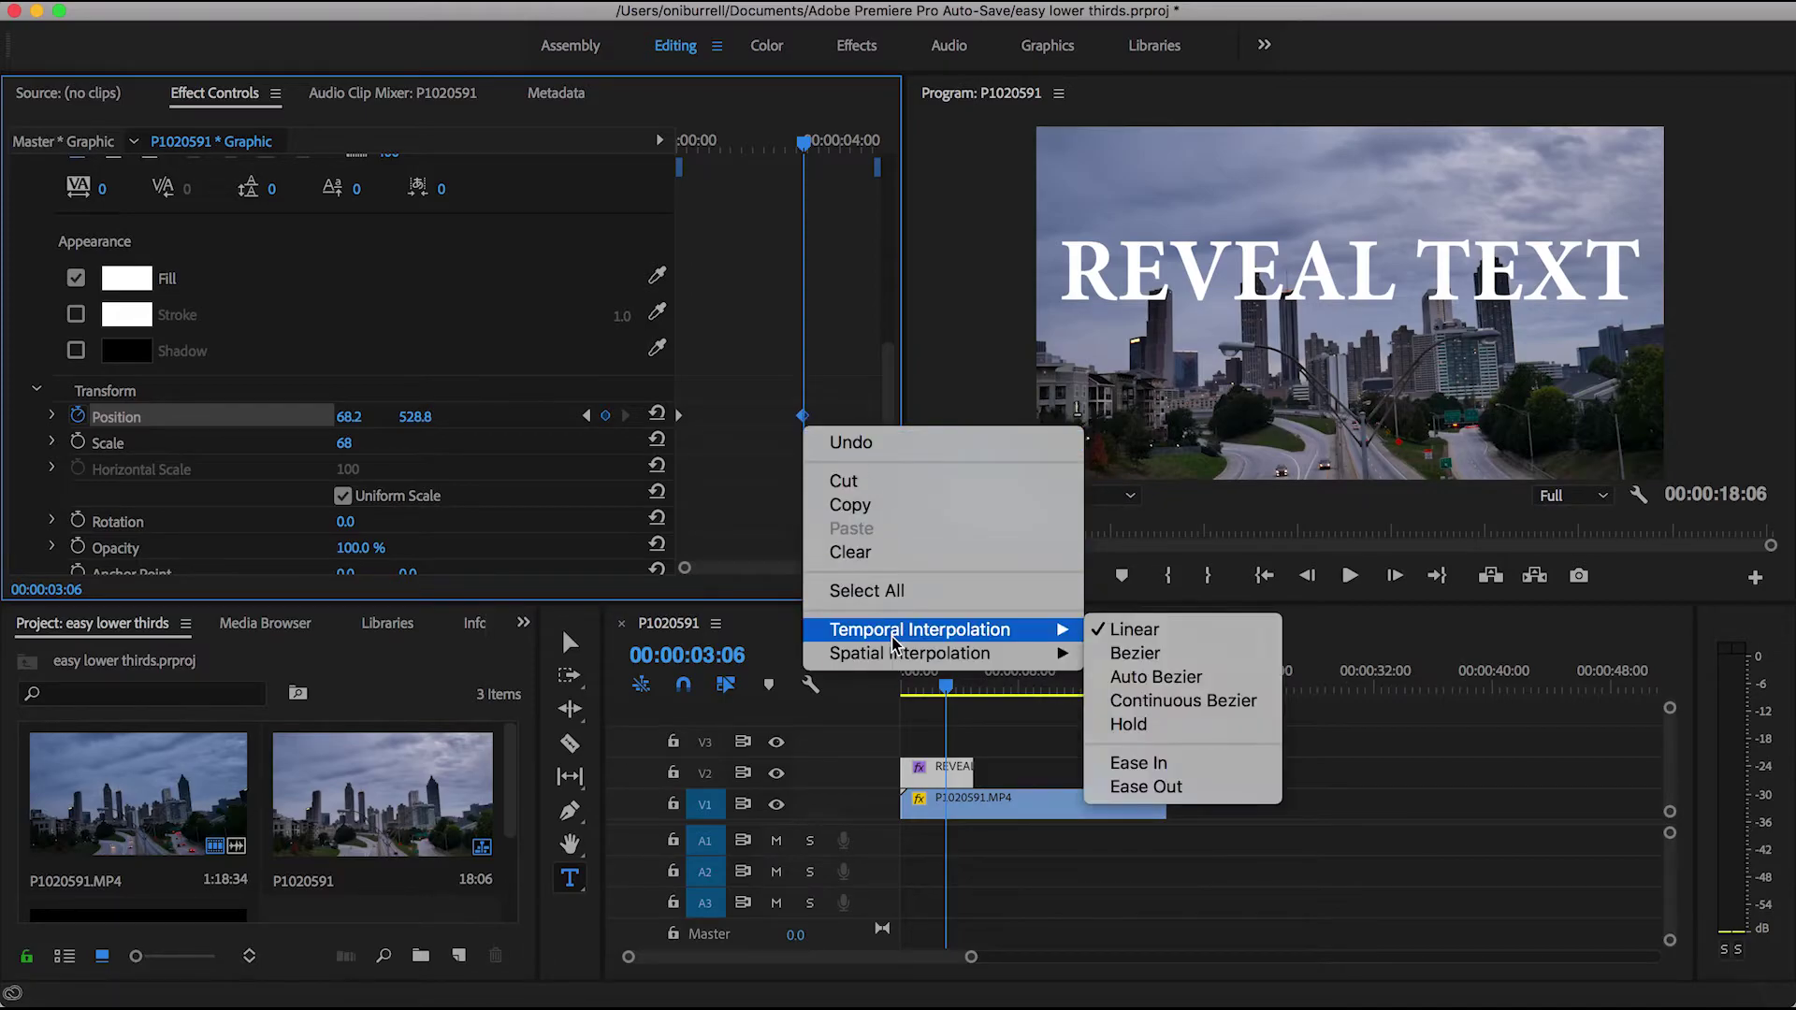
left_click(1126, 767)
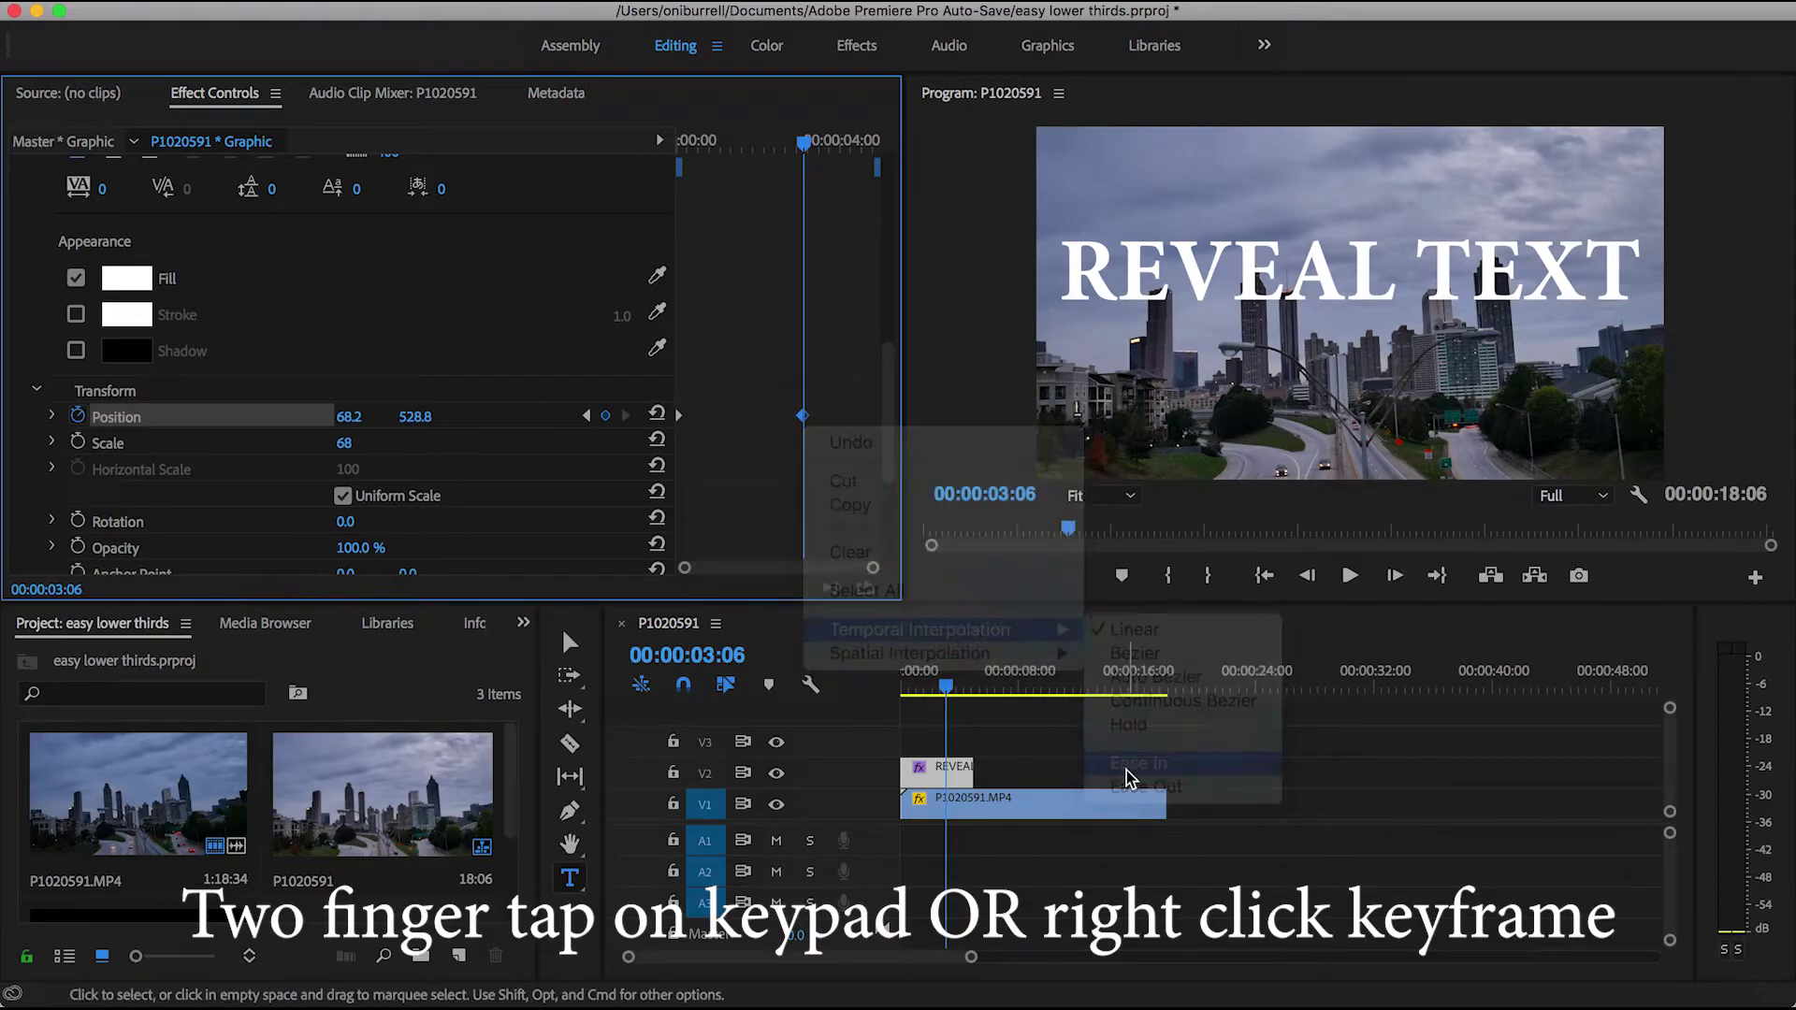
right_click(677, 416)
mouse_move(893, 629)
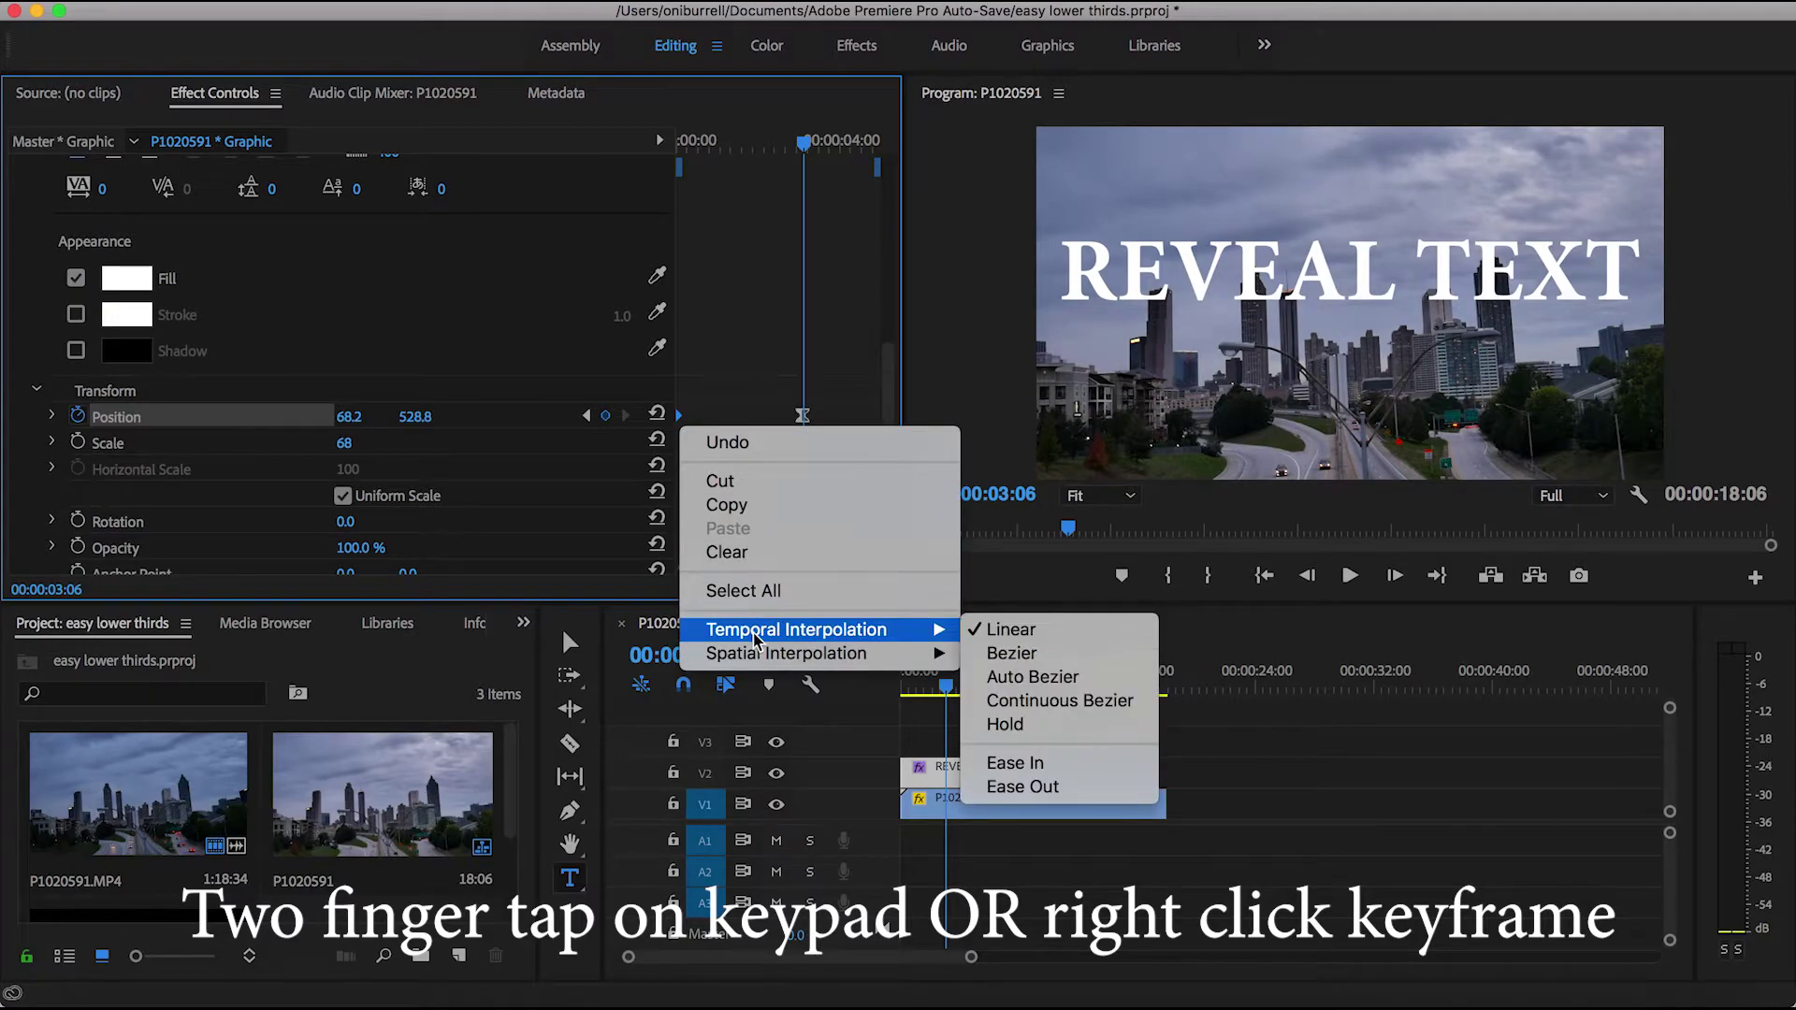
left_click(1010, 787)
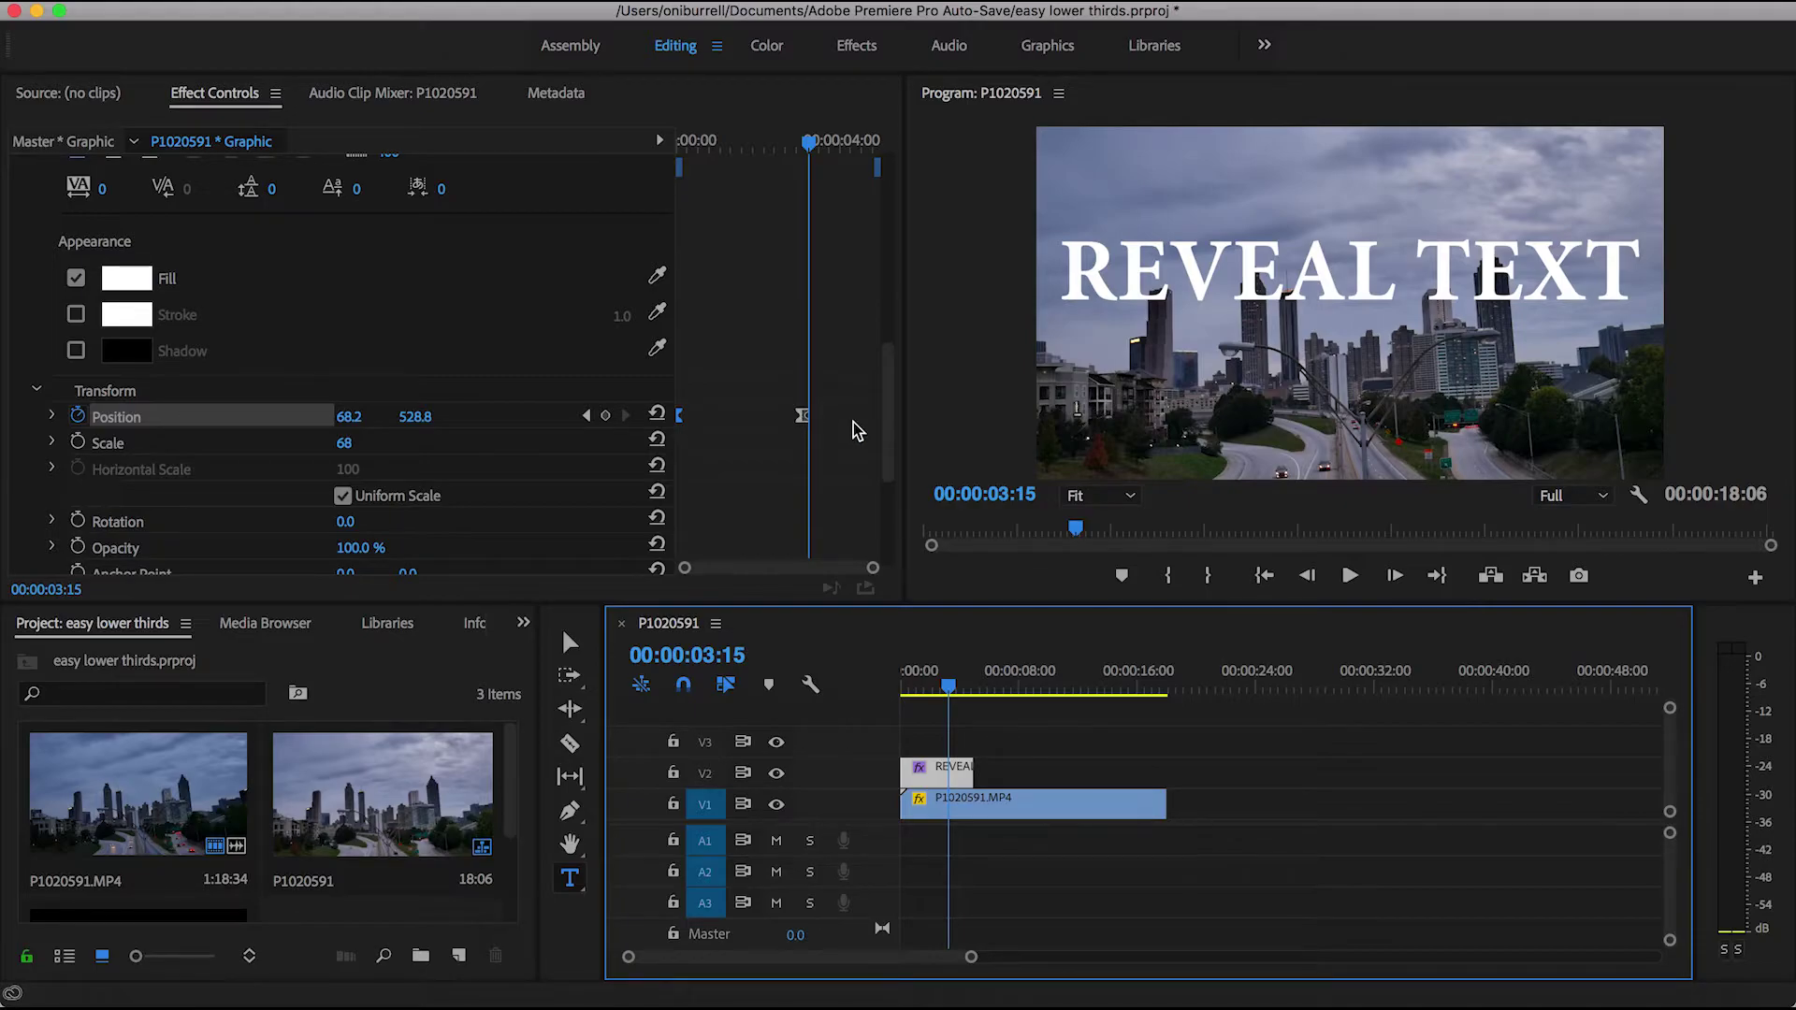
left_click(933, 782)
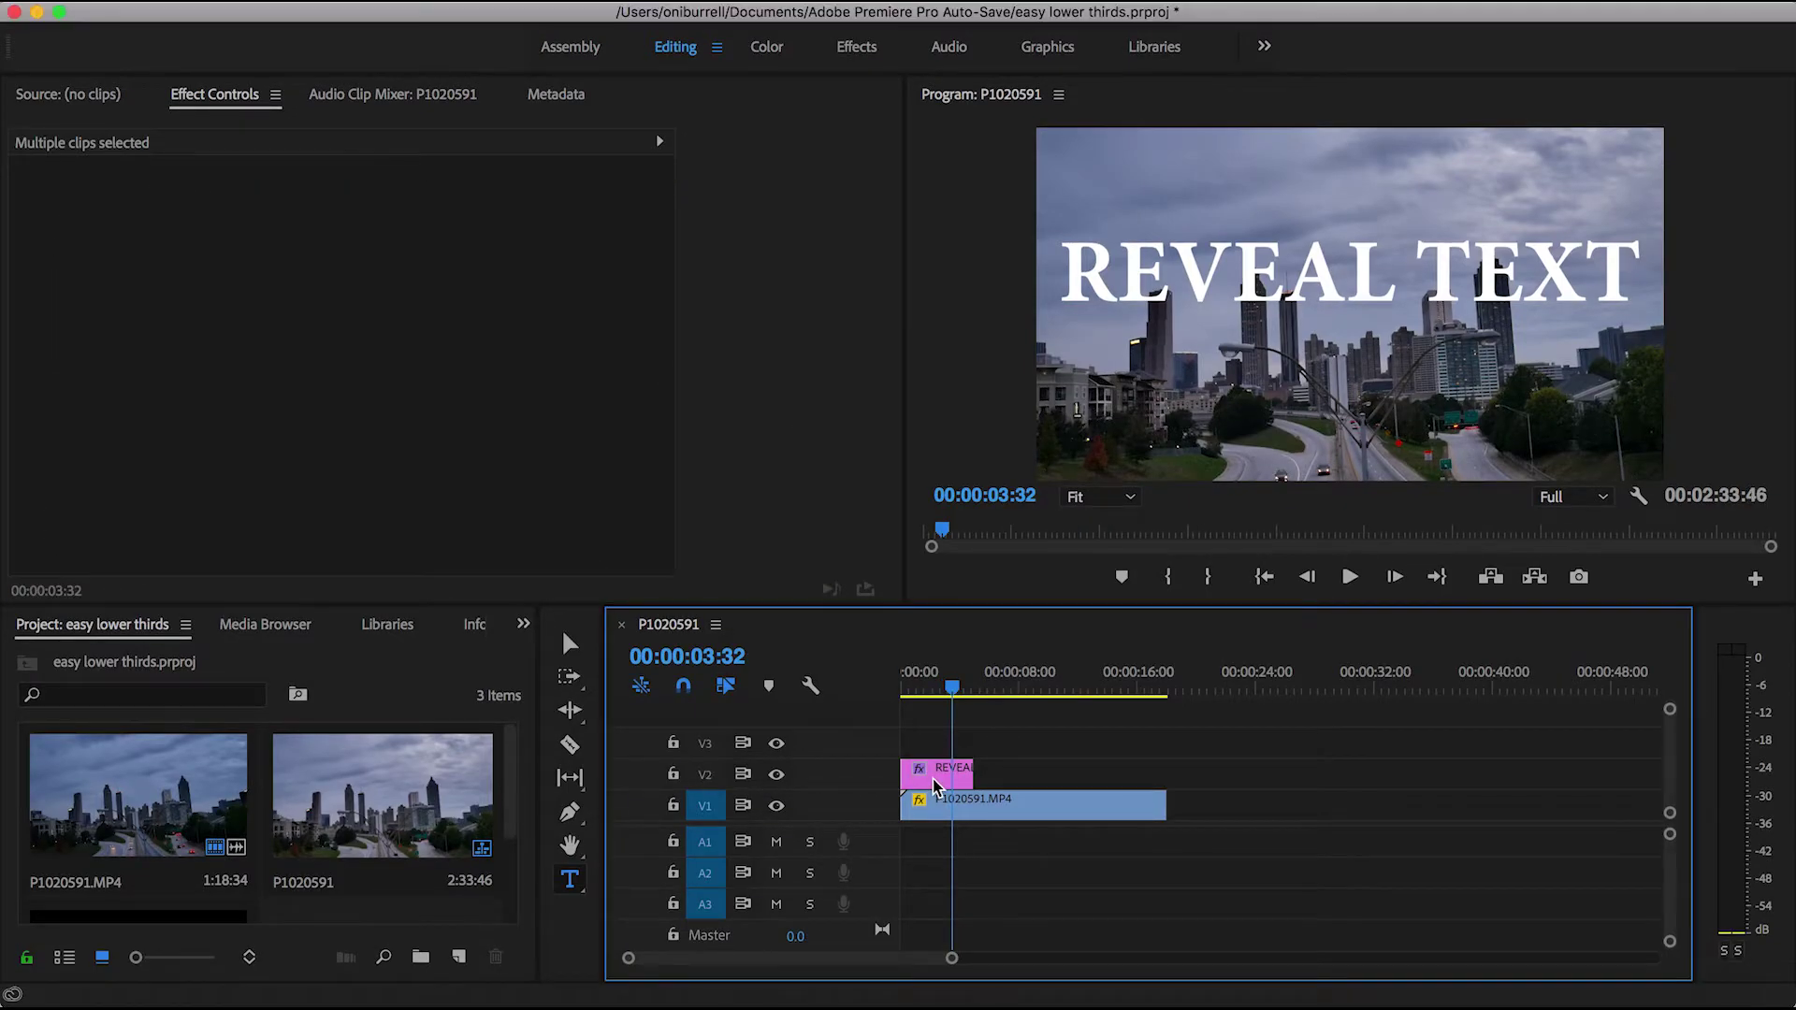
Select the REVEAL clip on V2 and set its Crop Left to 20%.
left_click(934, 782)
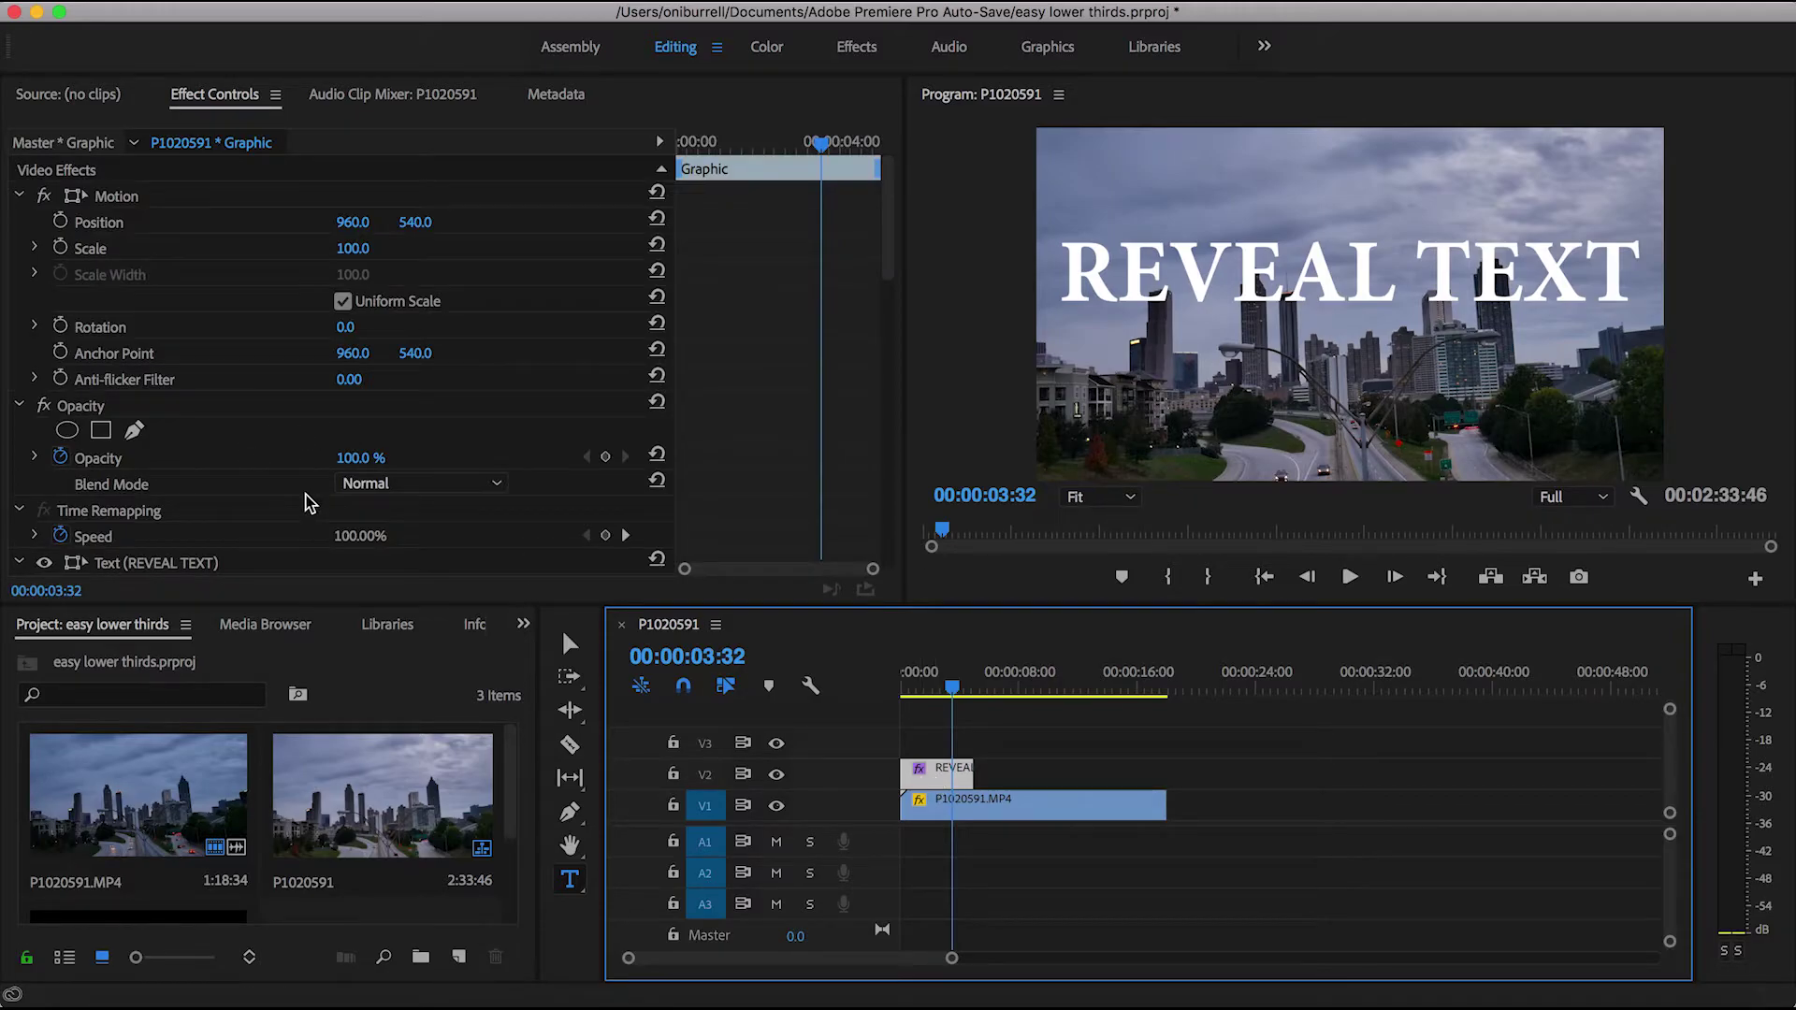
scroll(309, 503, "down", 10)
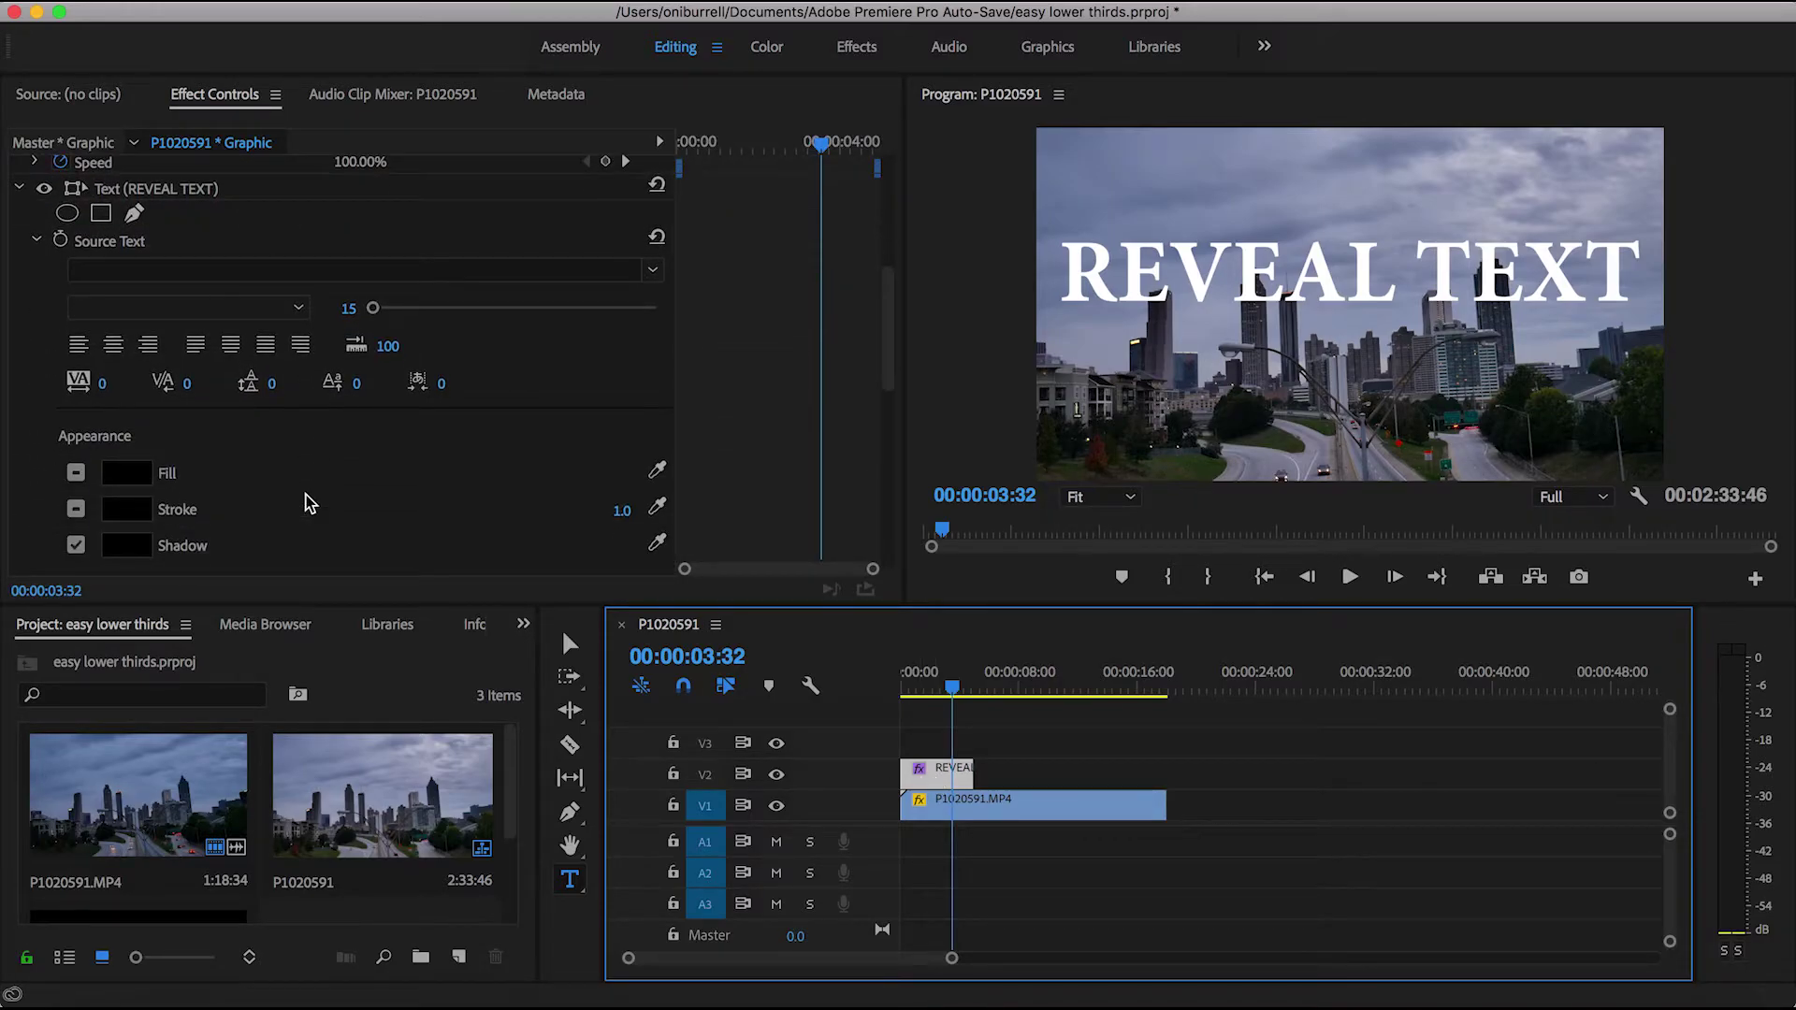
scroll(310, 503, "down", 10)
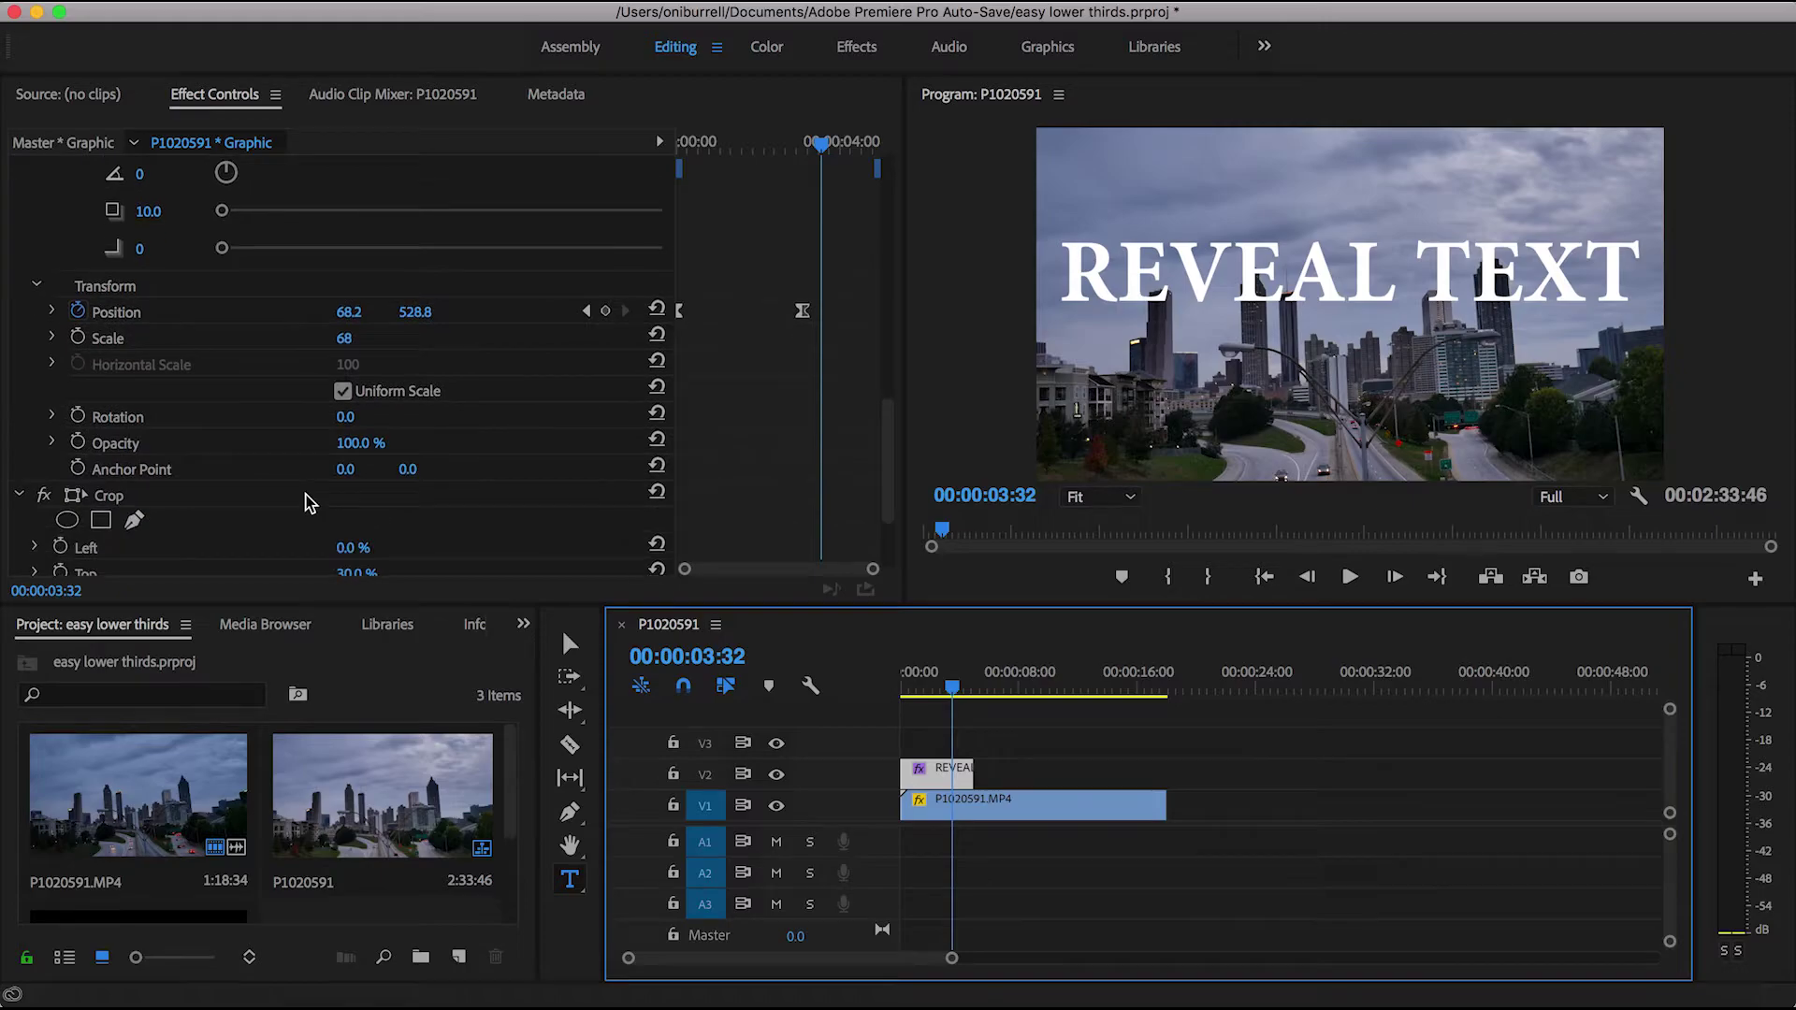
scroll(309, 503, "down", 4)
left_click(368, 422)
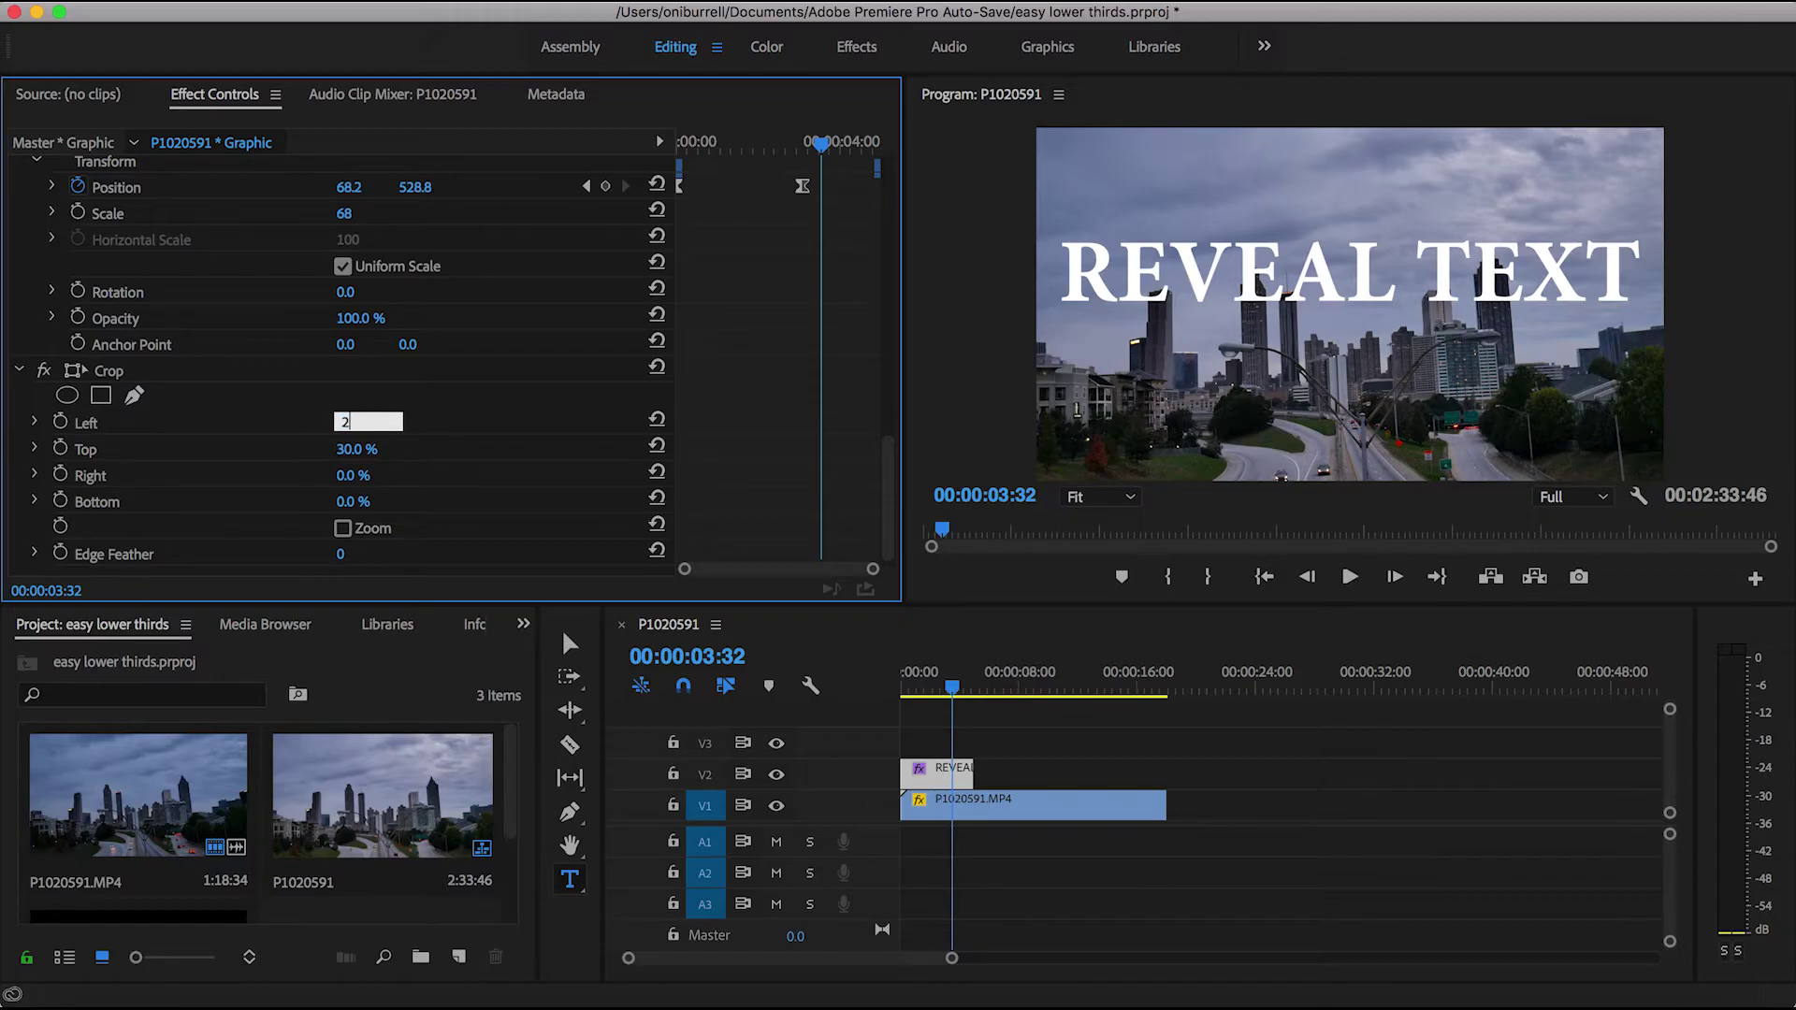
key("Return")
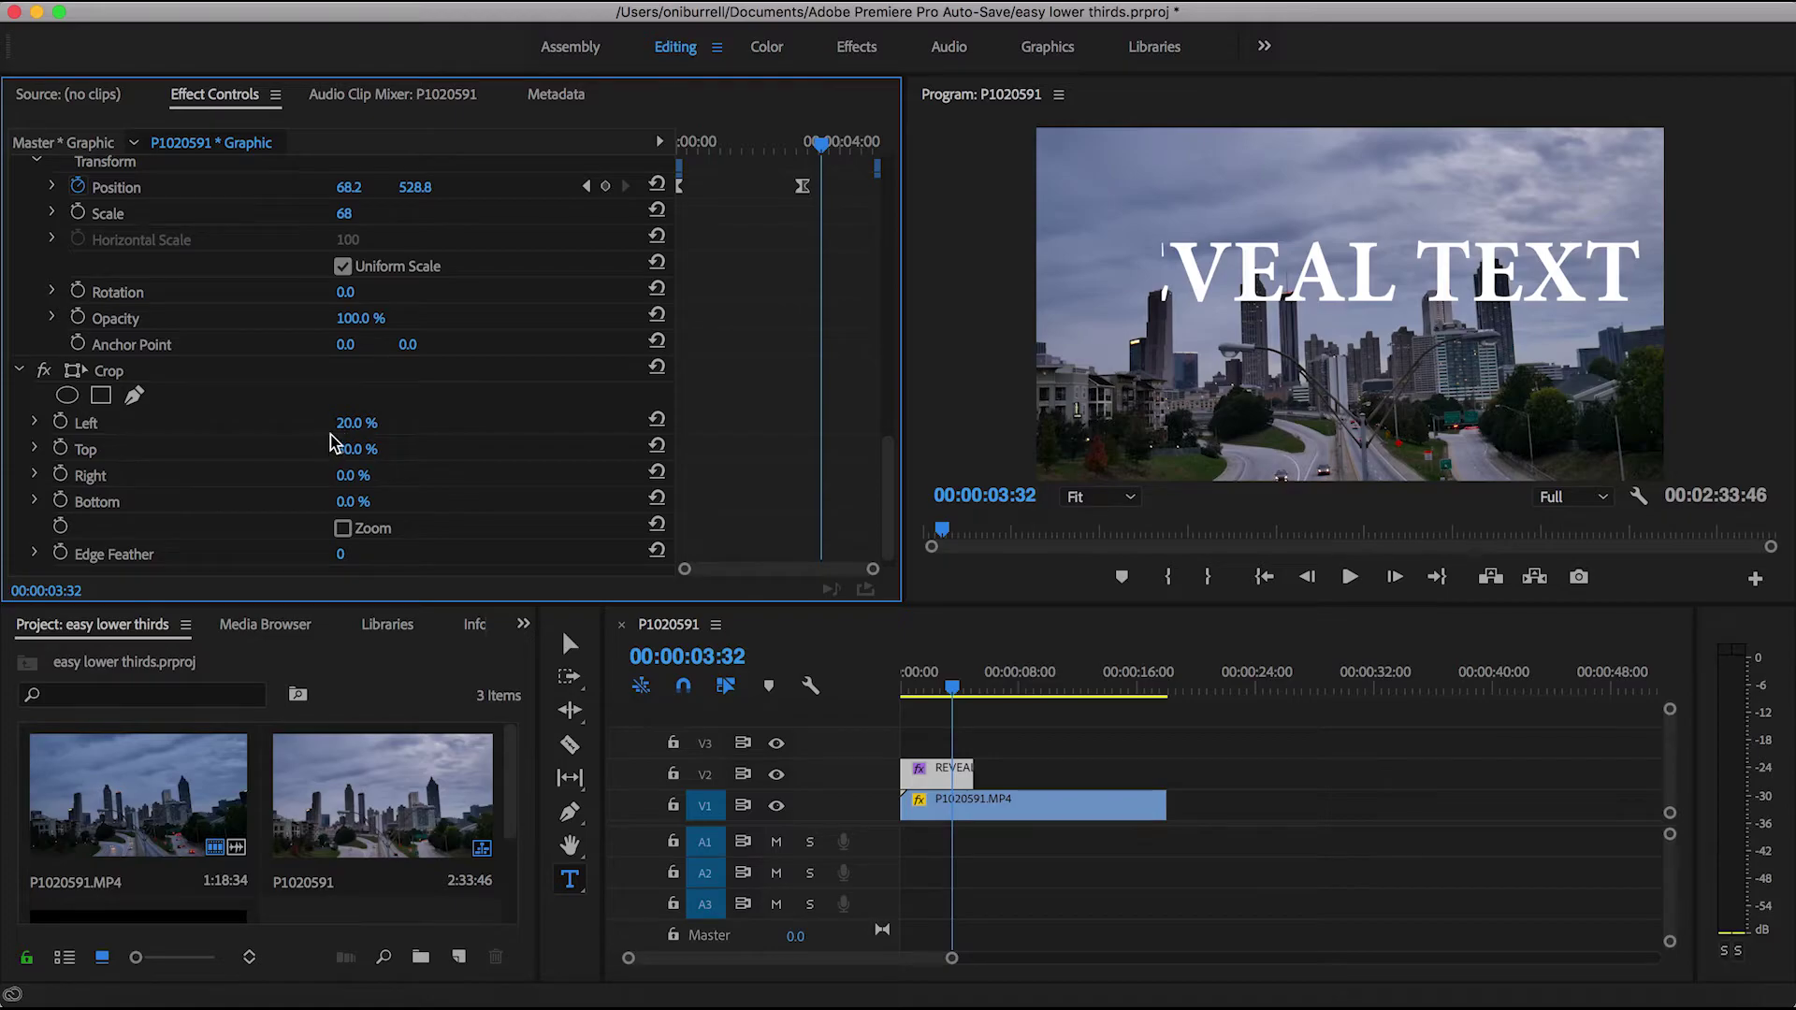
Reduce Crop Left to 15%, then settle on 4%.
left_click(368, 421)
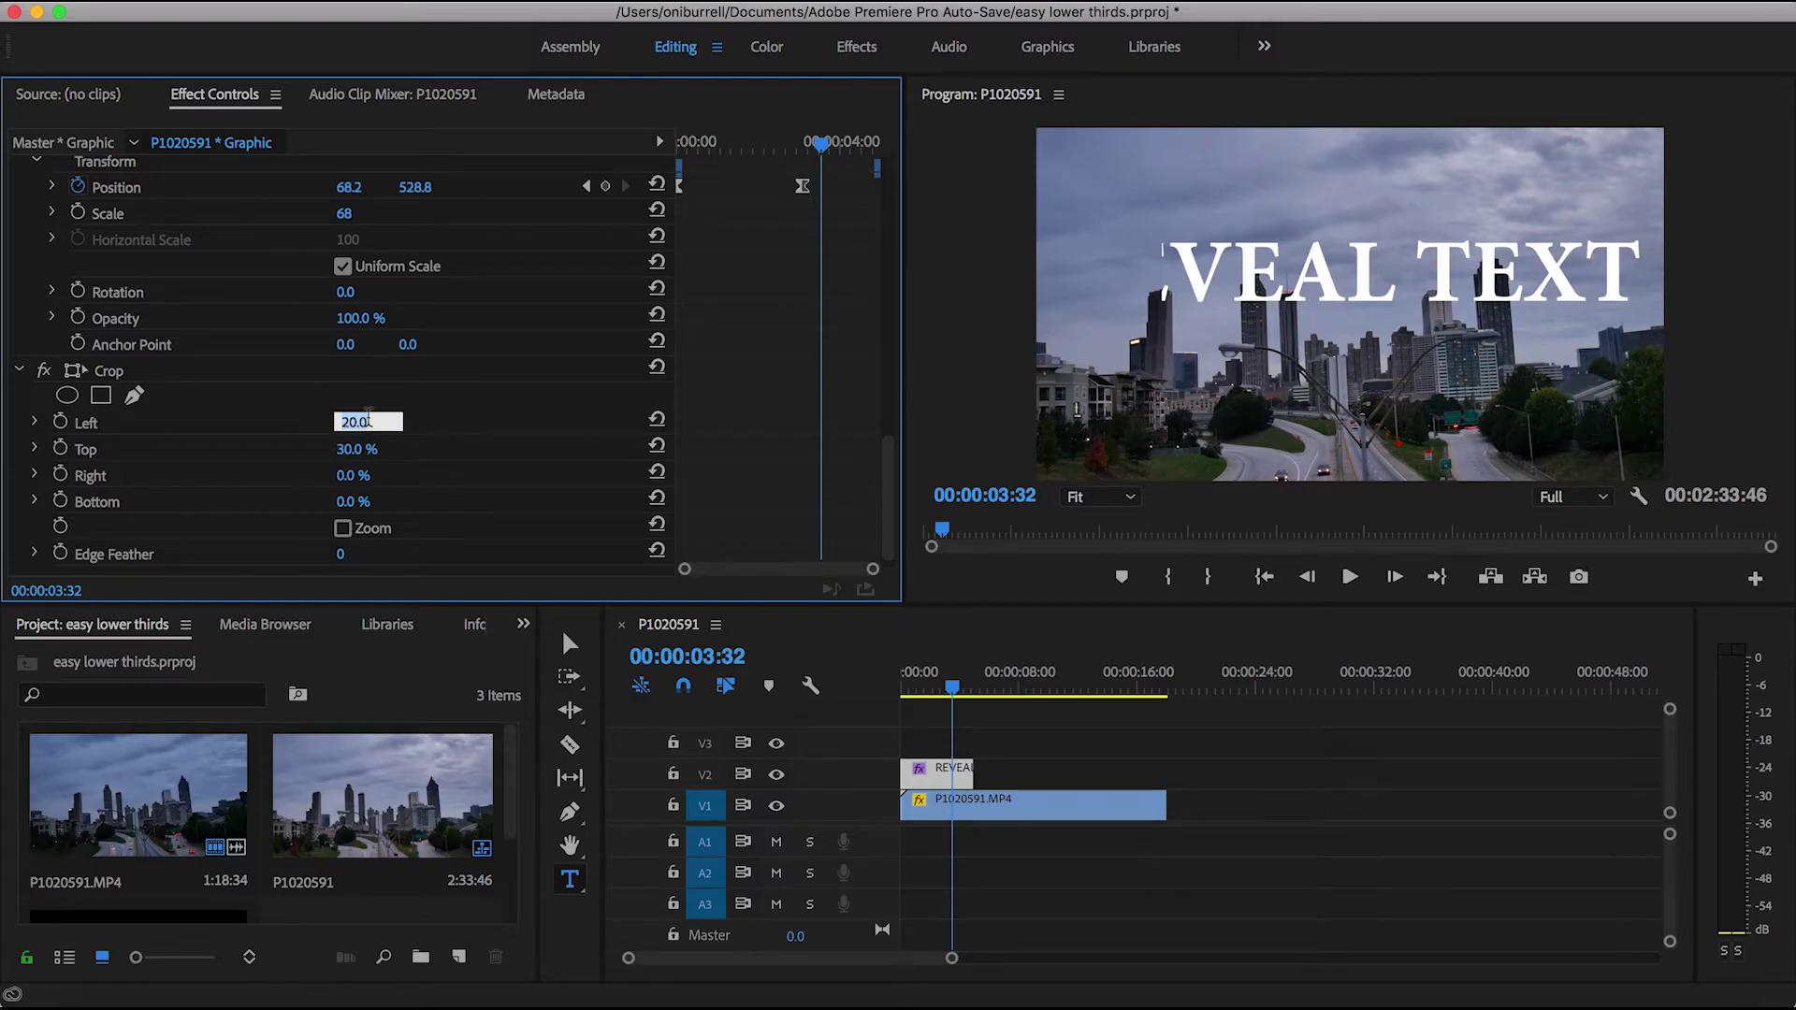
type("15")
key("Return")
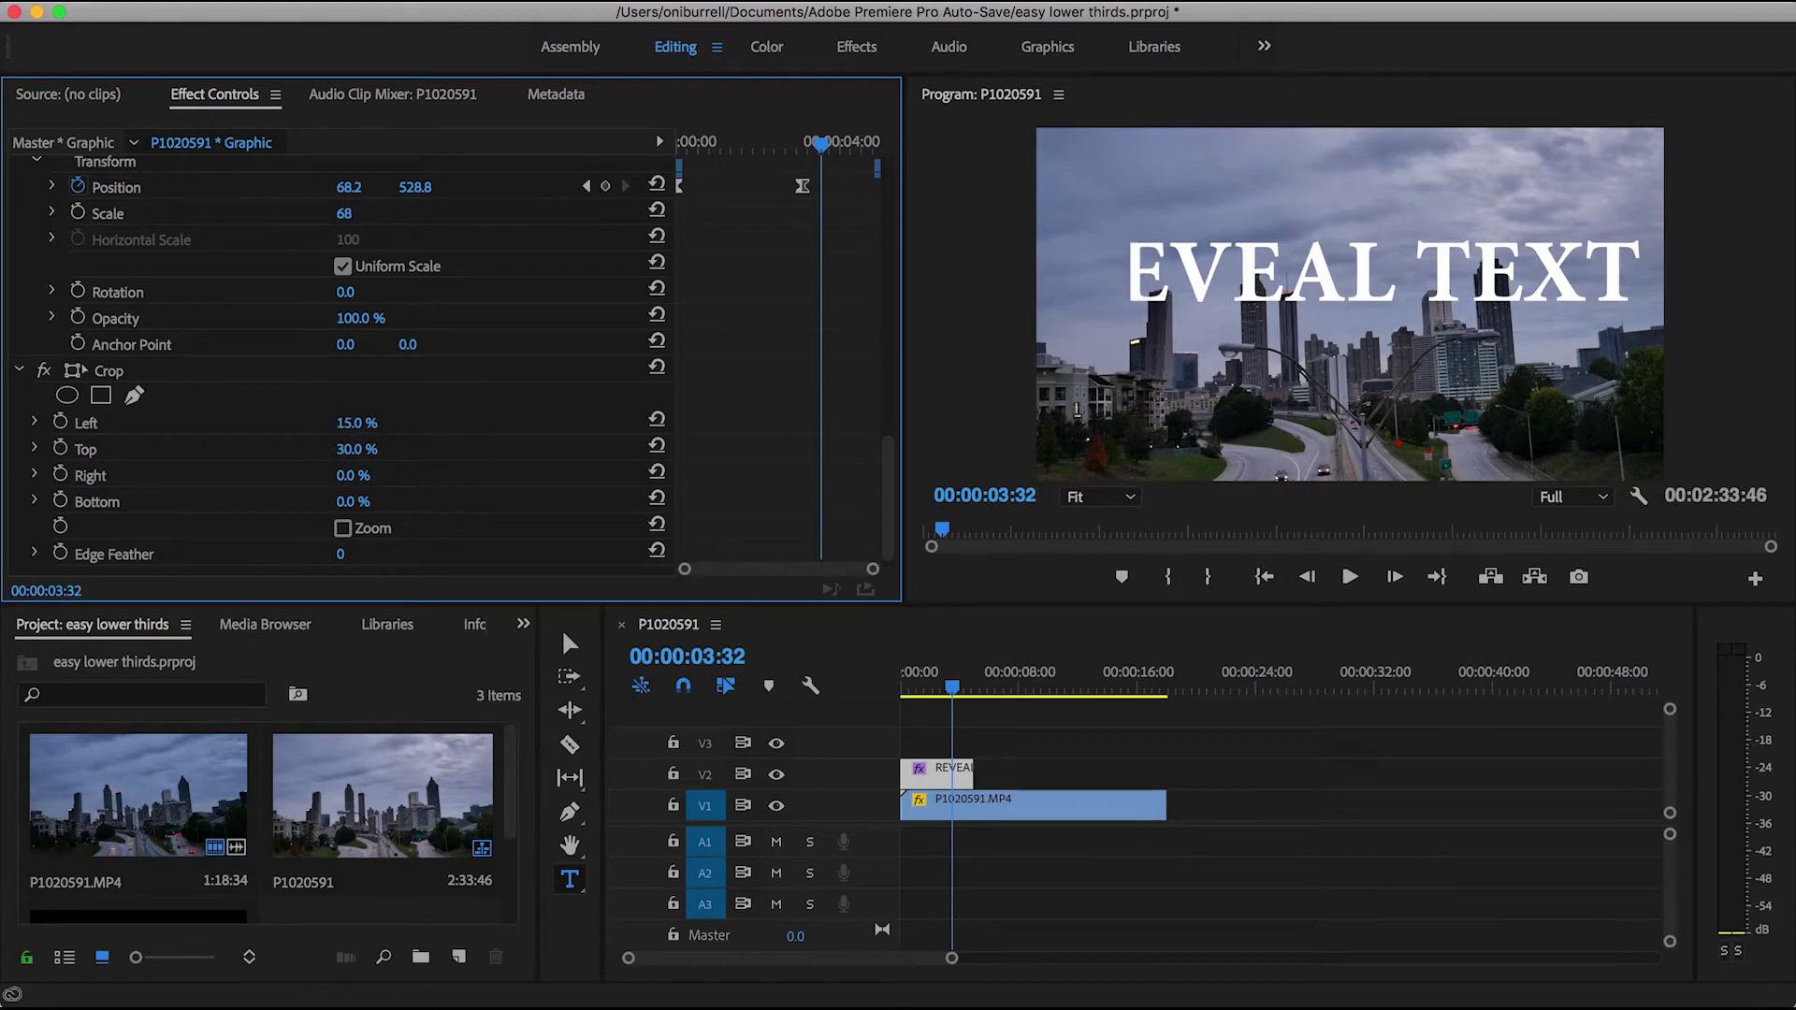
left_click(354, 422)
type("4")
key("Return")
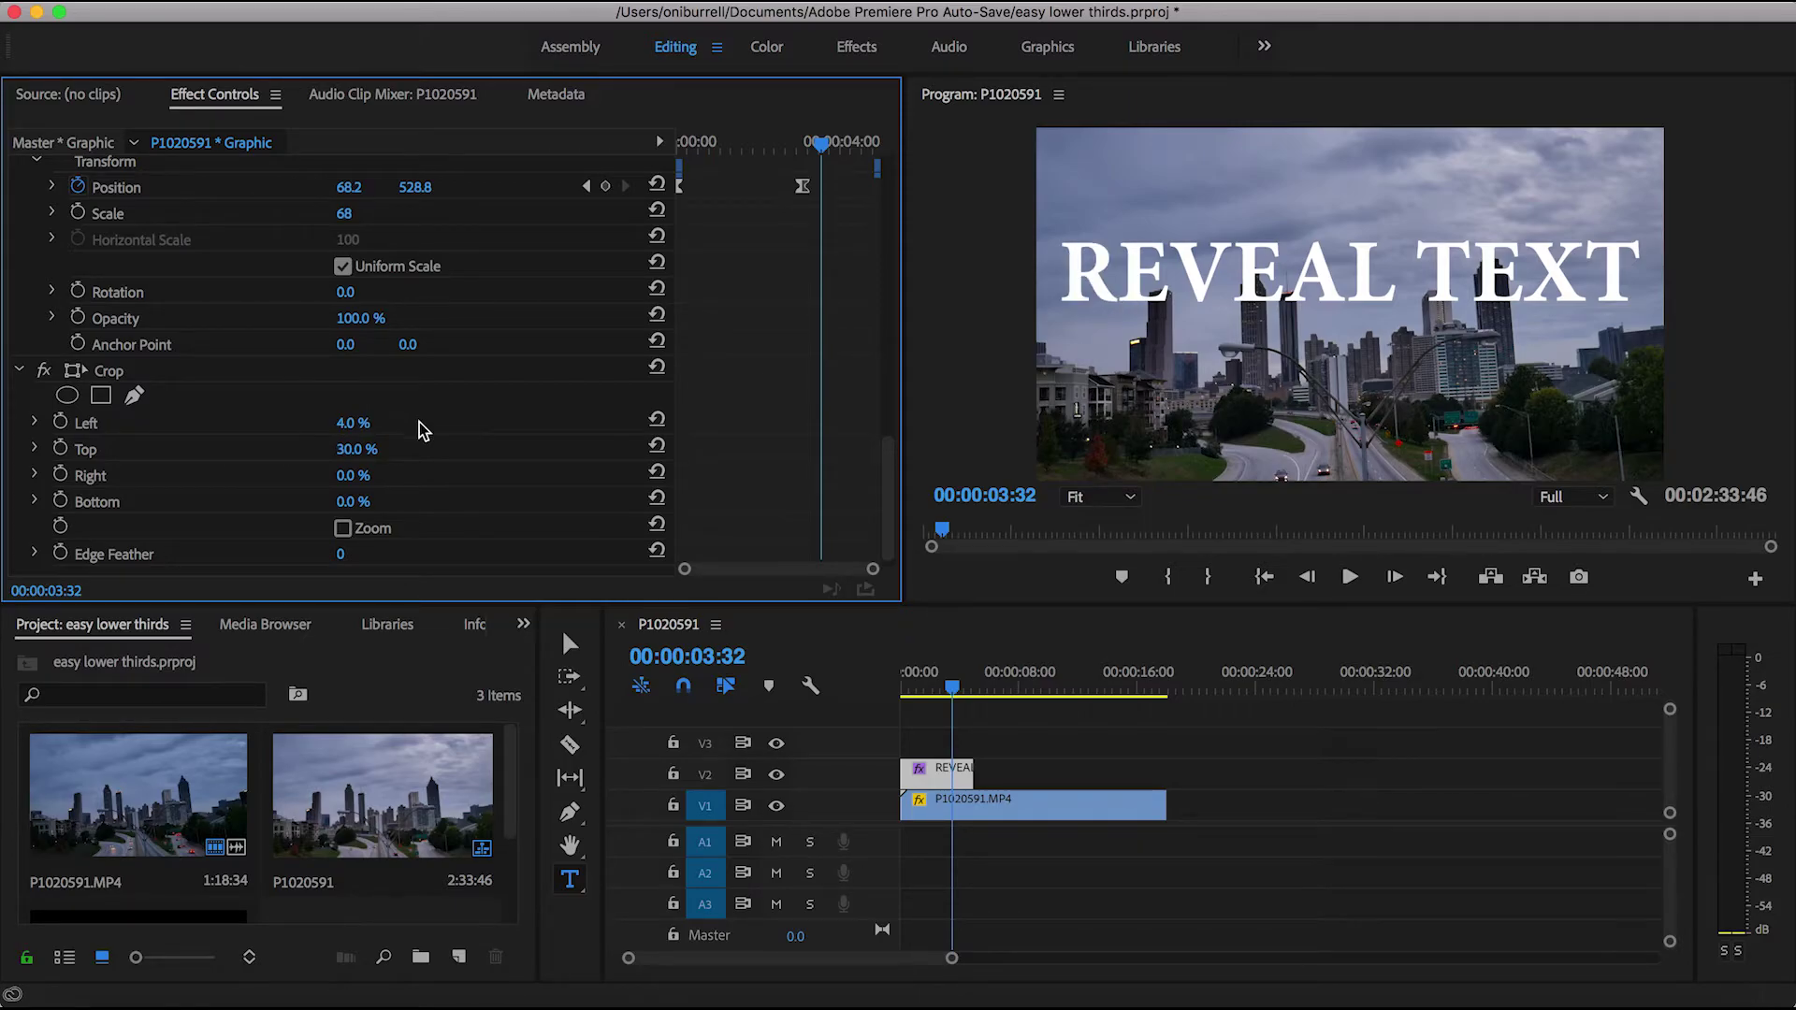
Two frames in, drag the text layer's Position X to about -1783.8, off the left edge.
scroll(497, 430, "up", 5)
scroll(497, 430, "up", 1)
scroll(497, 431, "up", 1)
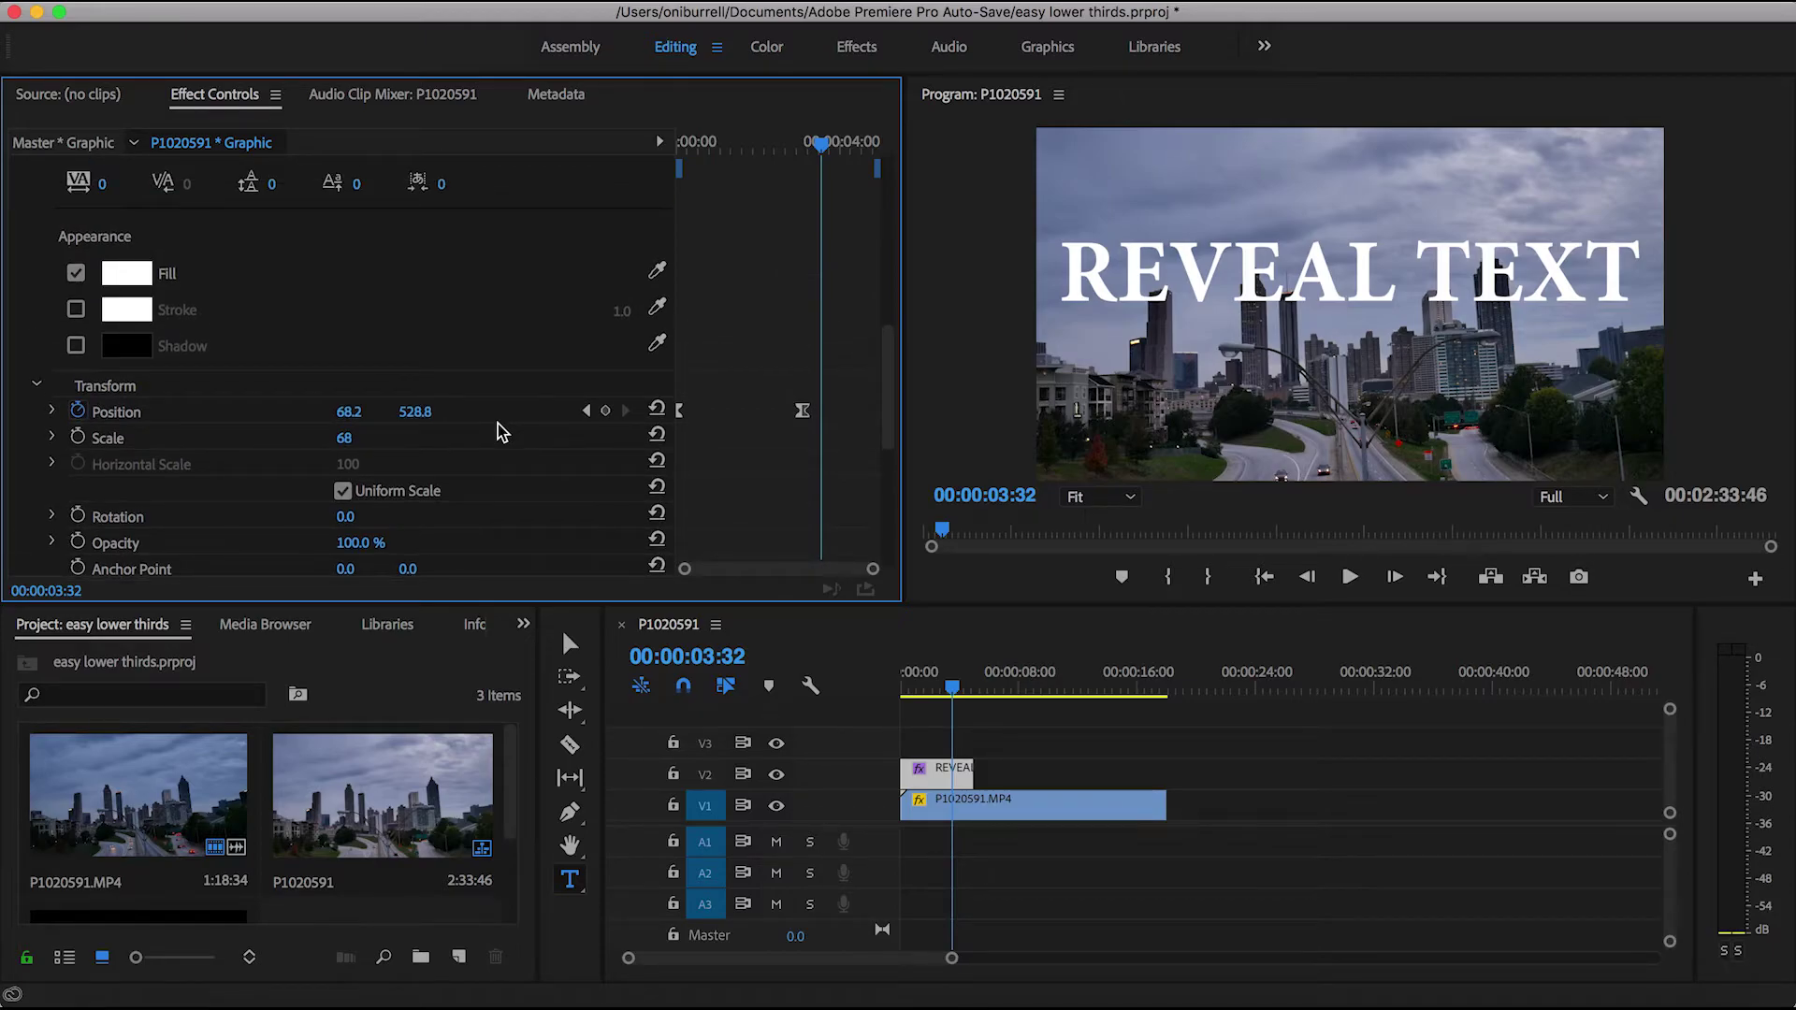
scroll(497, 431, "down", 2)
key("Home")
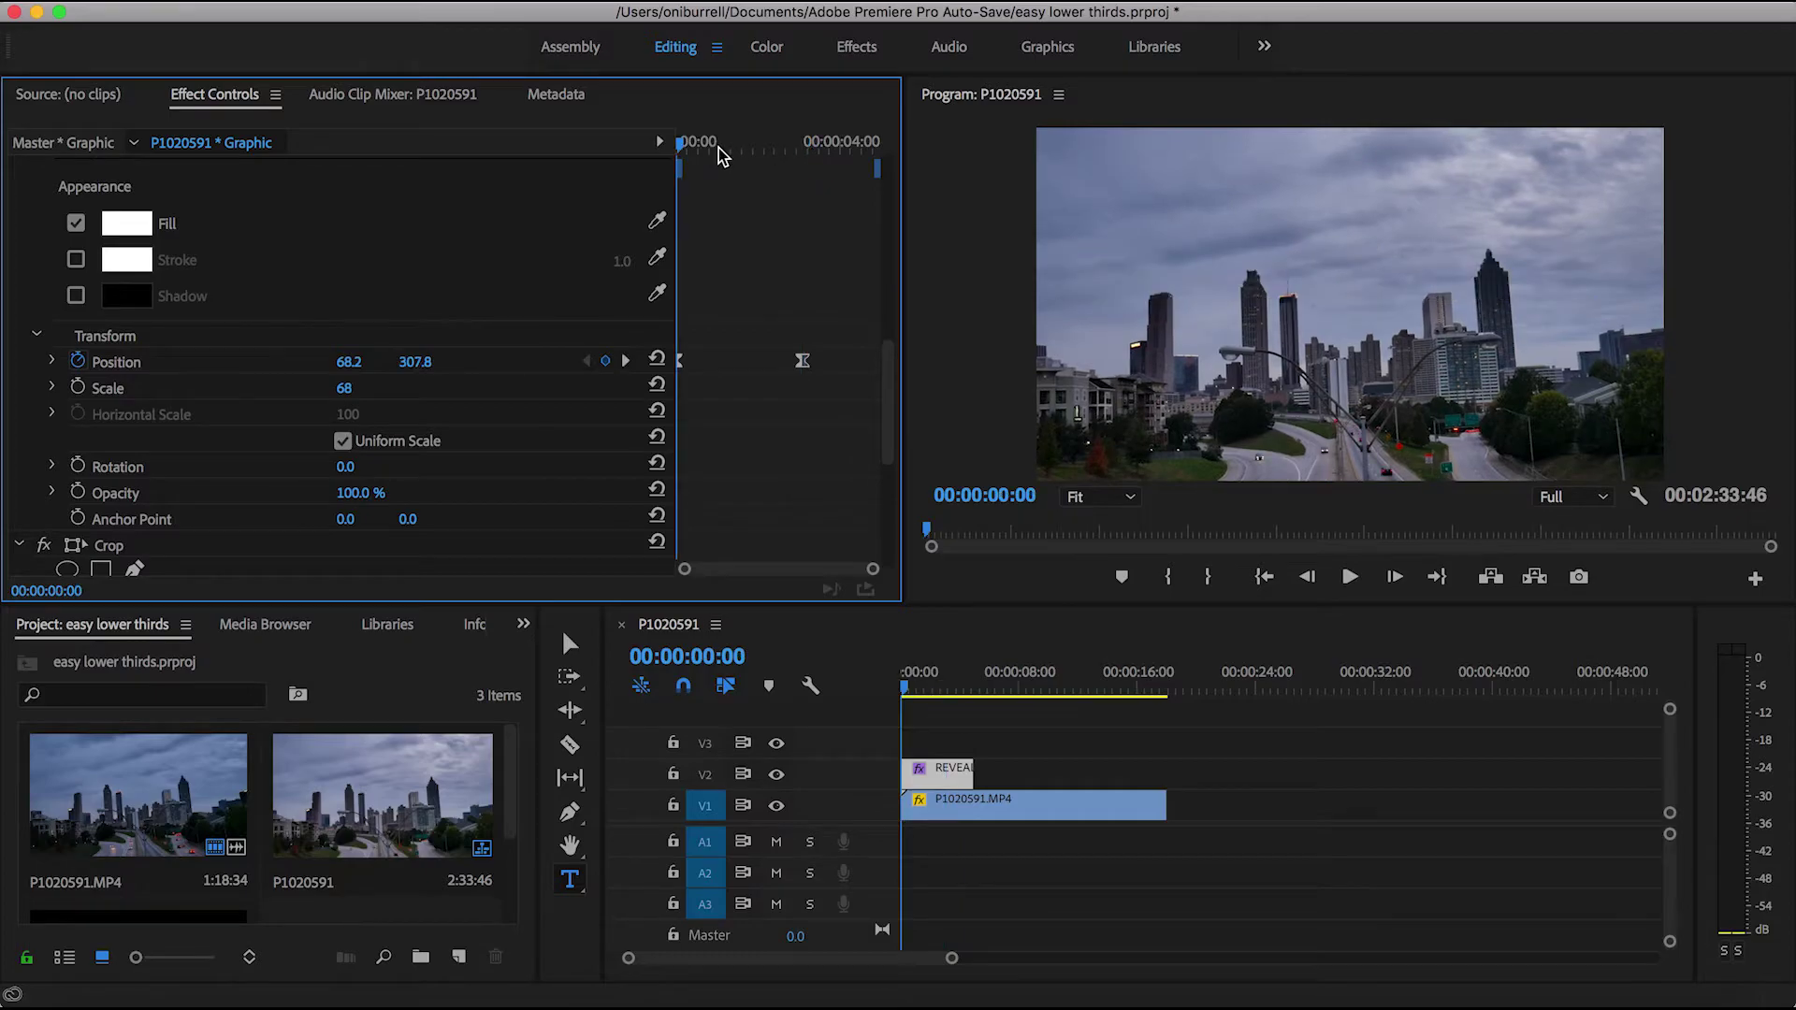
left_click_drag(680, 152, 683, 153)
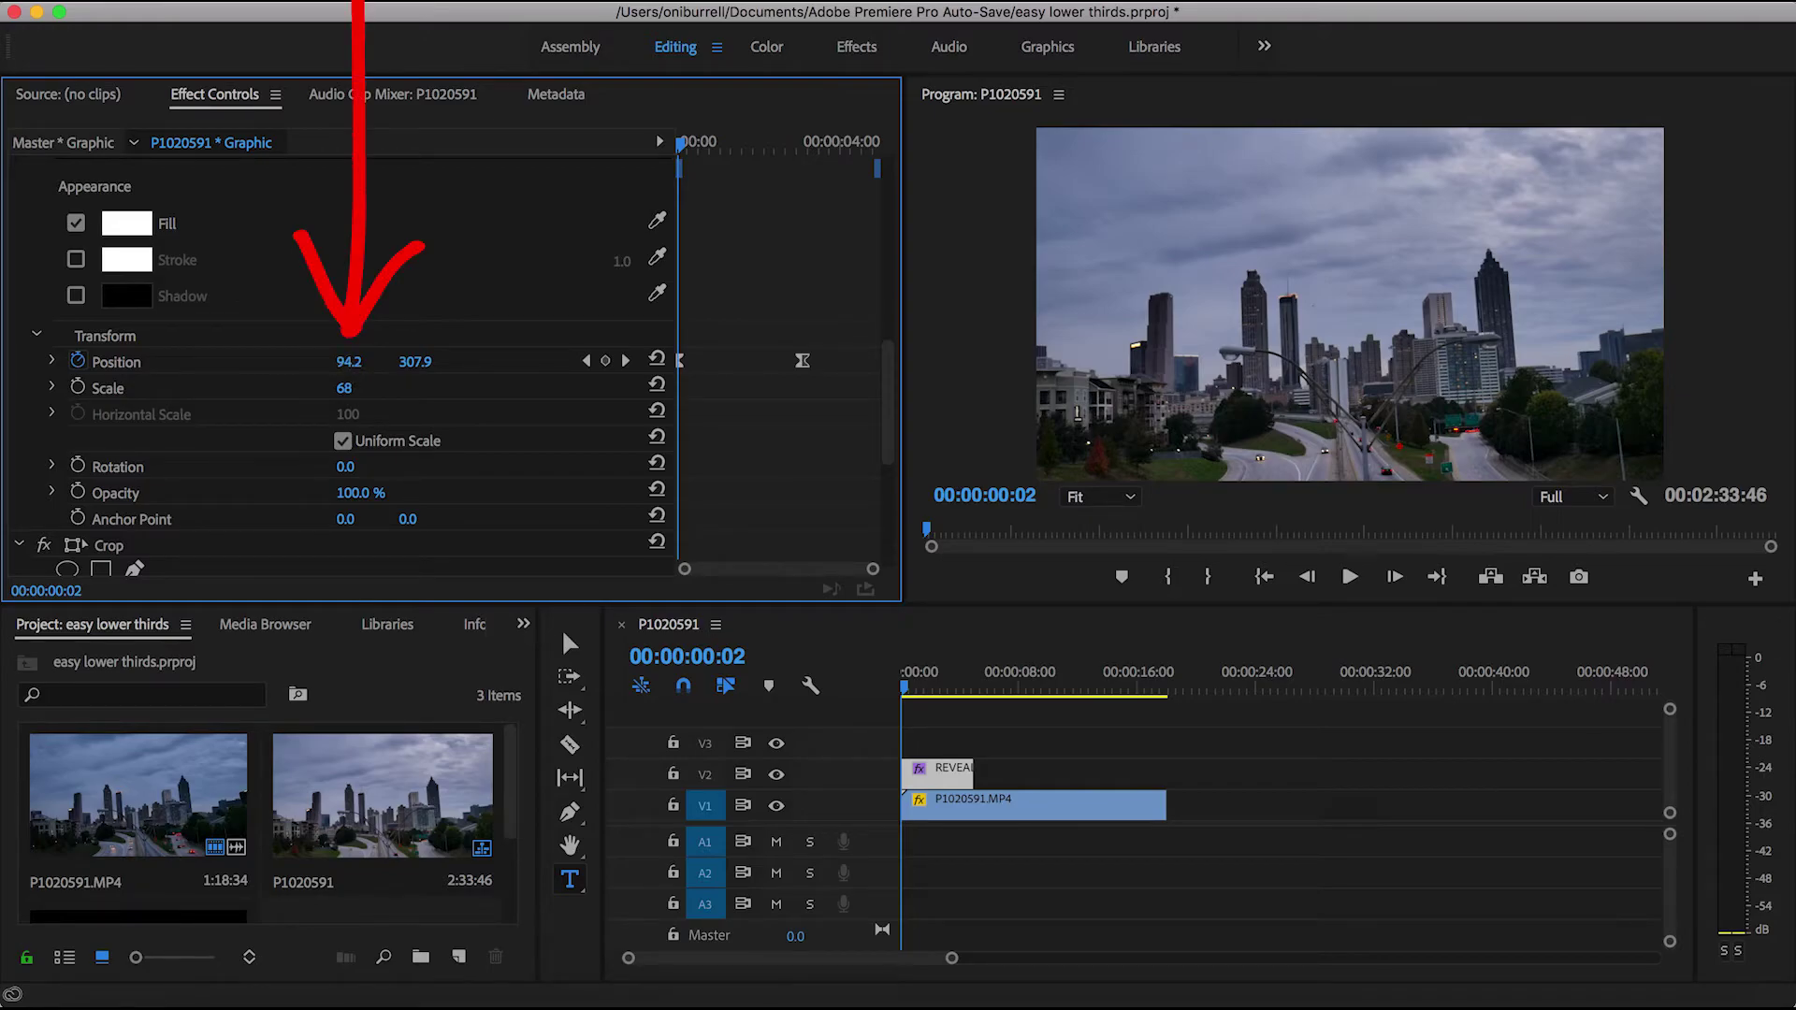
left_click_drag(349, 361, 334, 361)
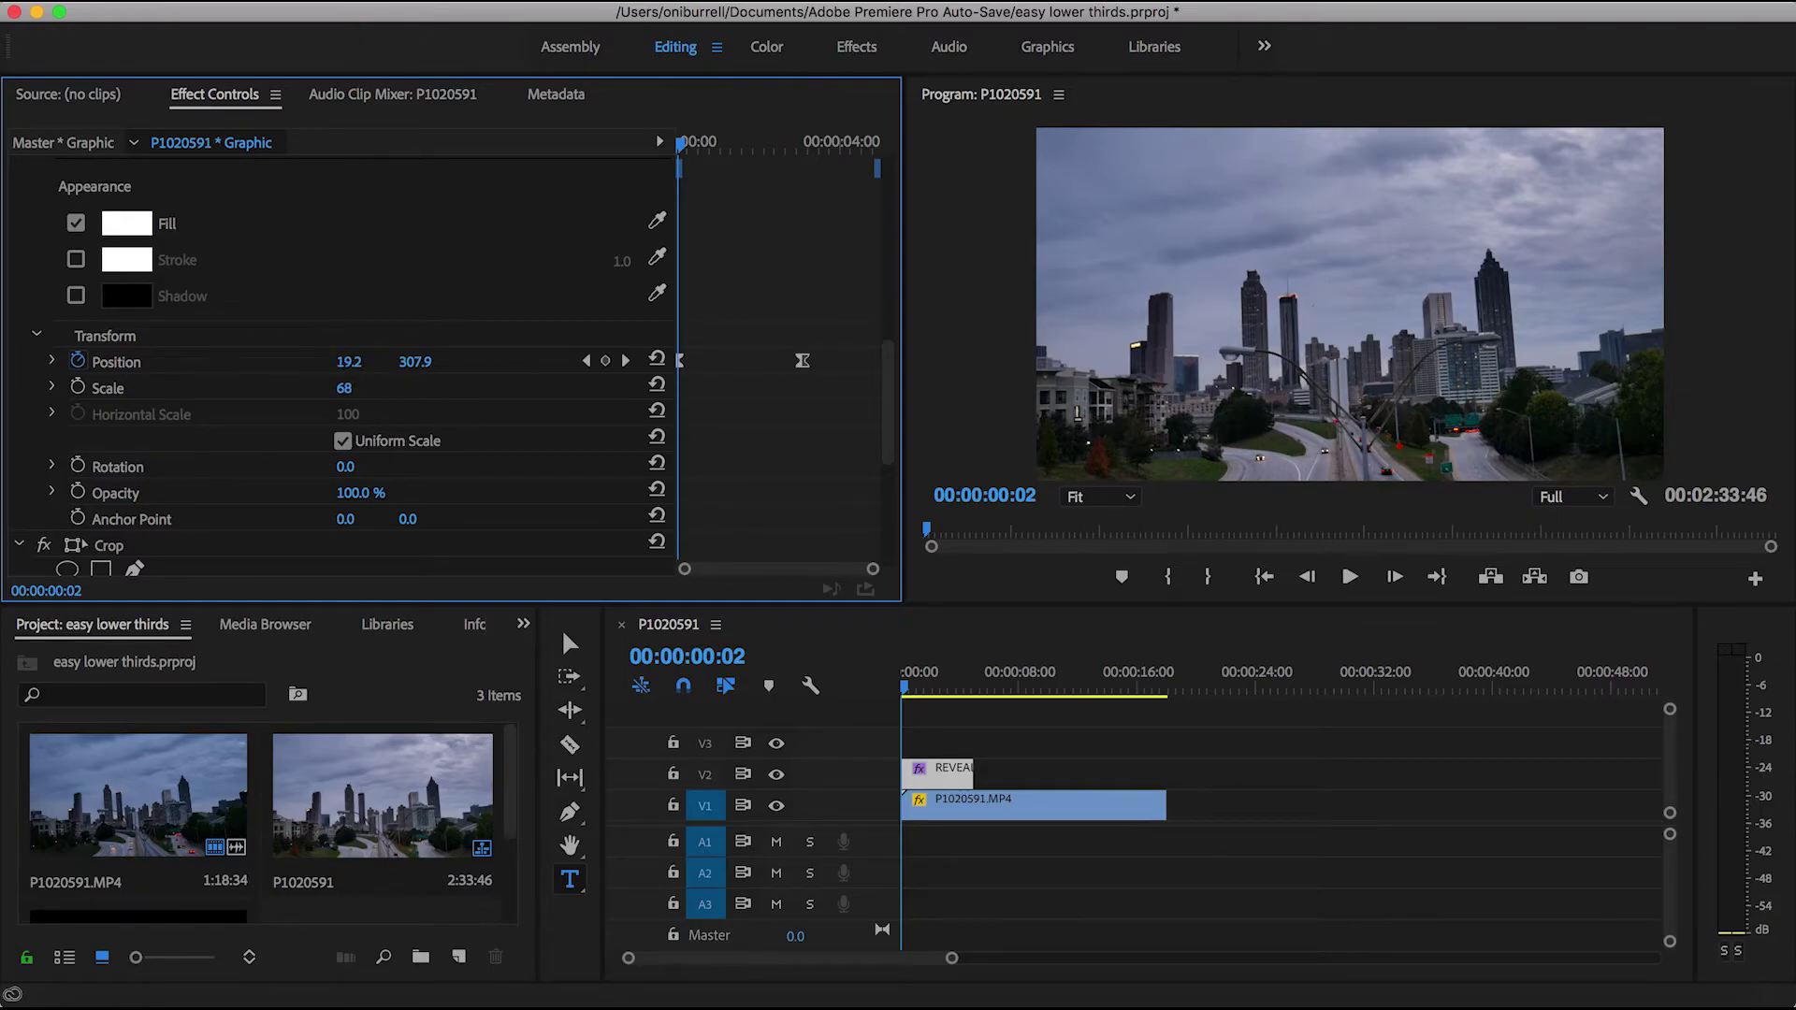
scroll(216, 342, "up", 5)
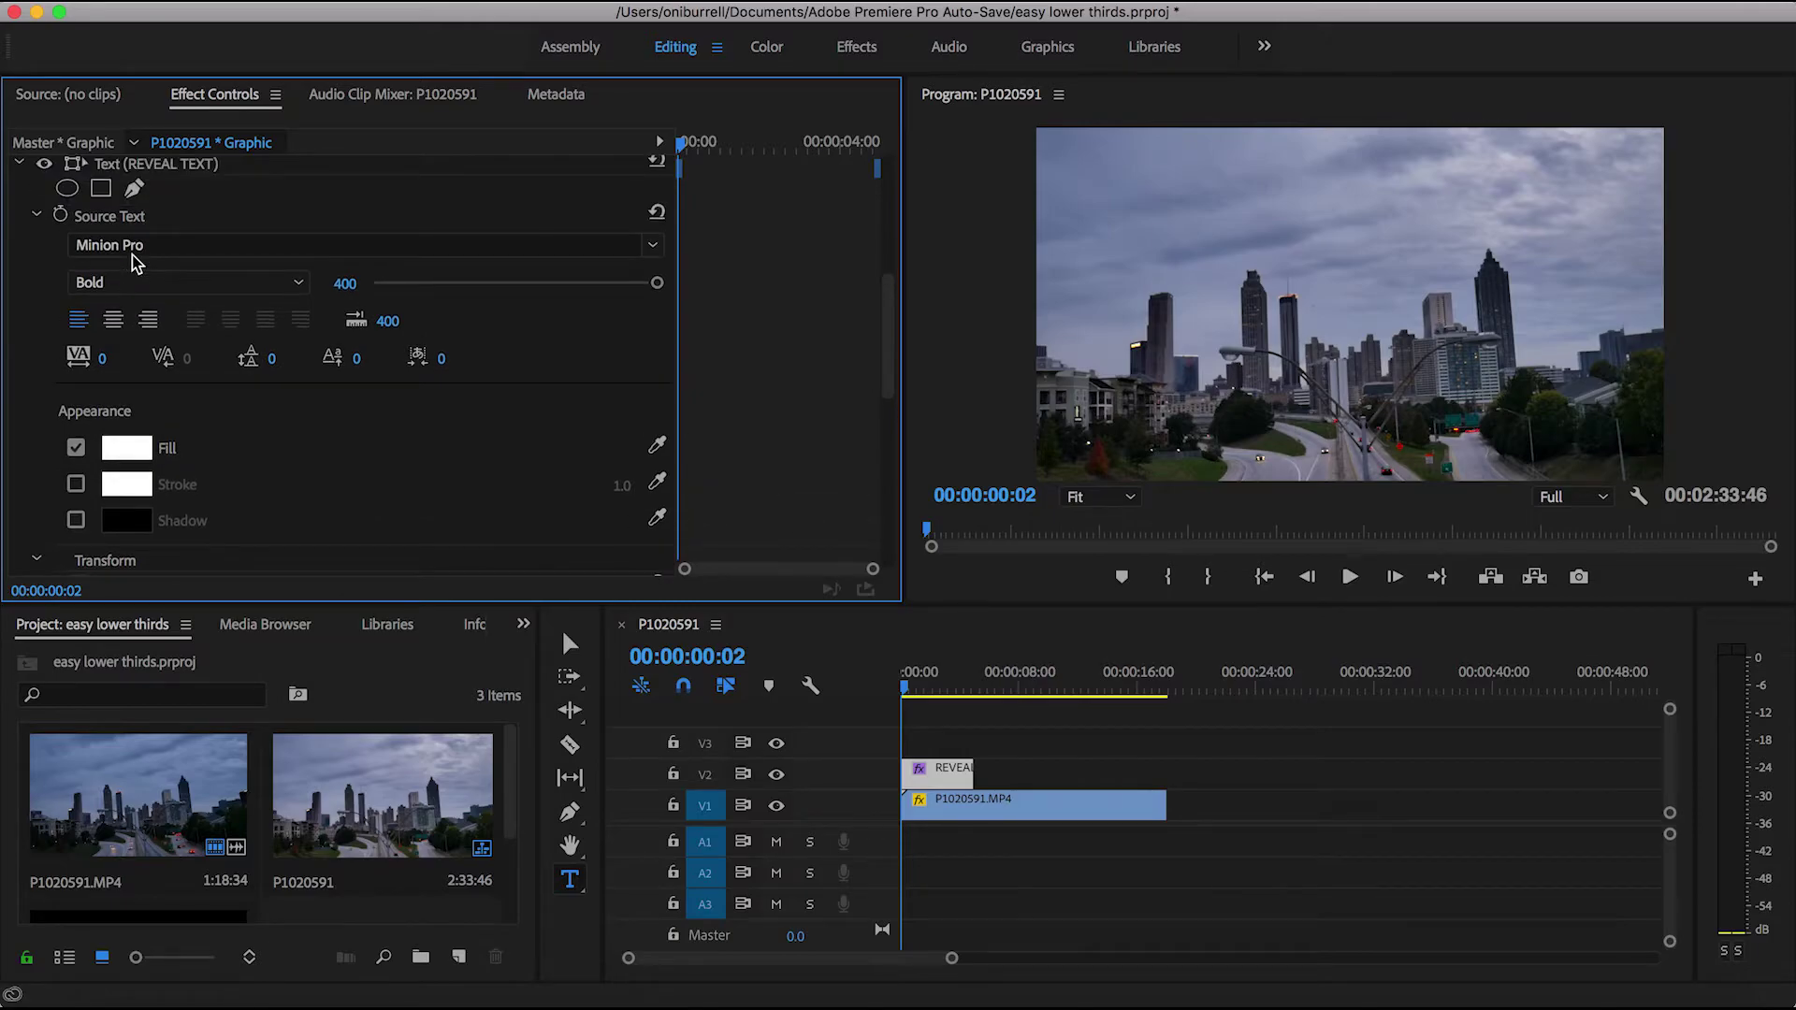
left_click(150, 168)
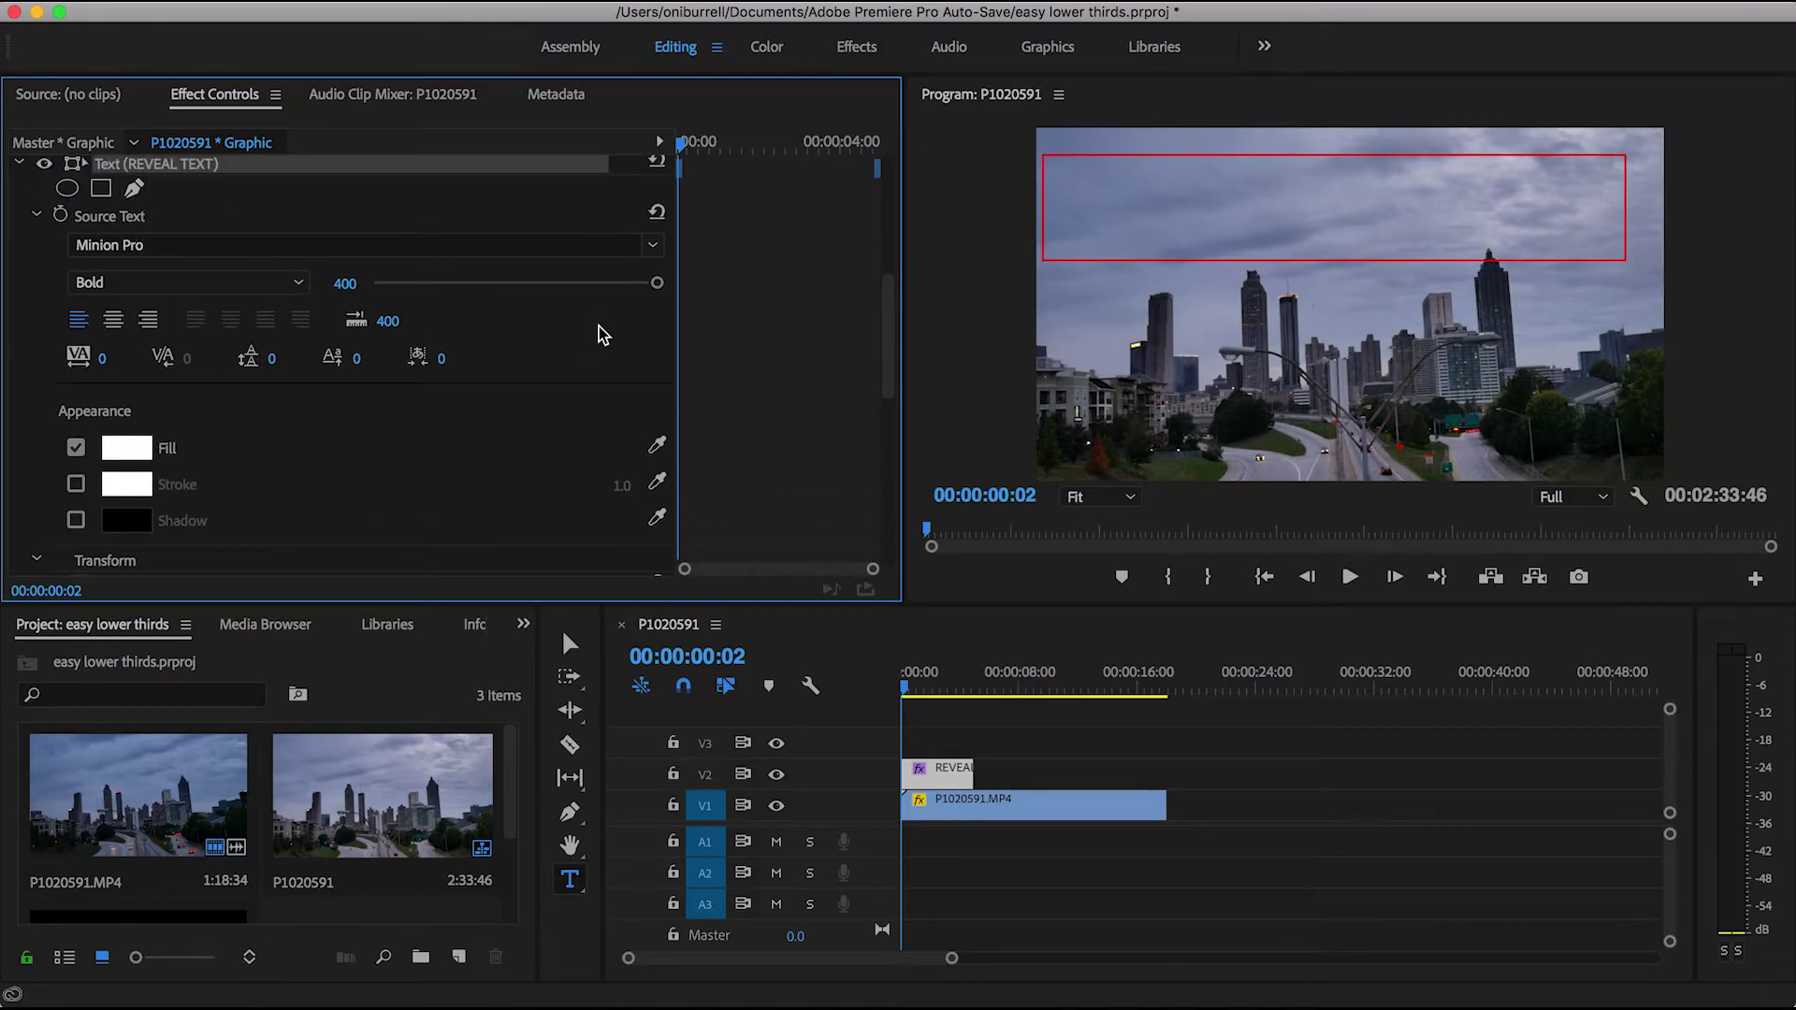
scroll(413, 459, "down", 6)
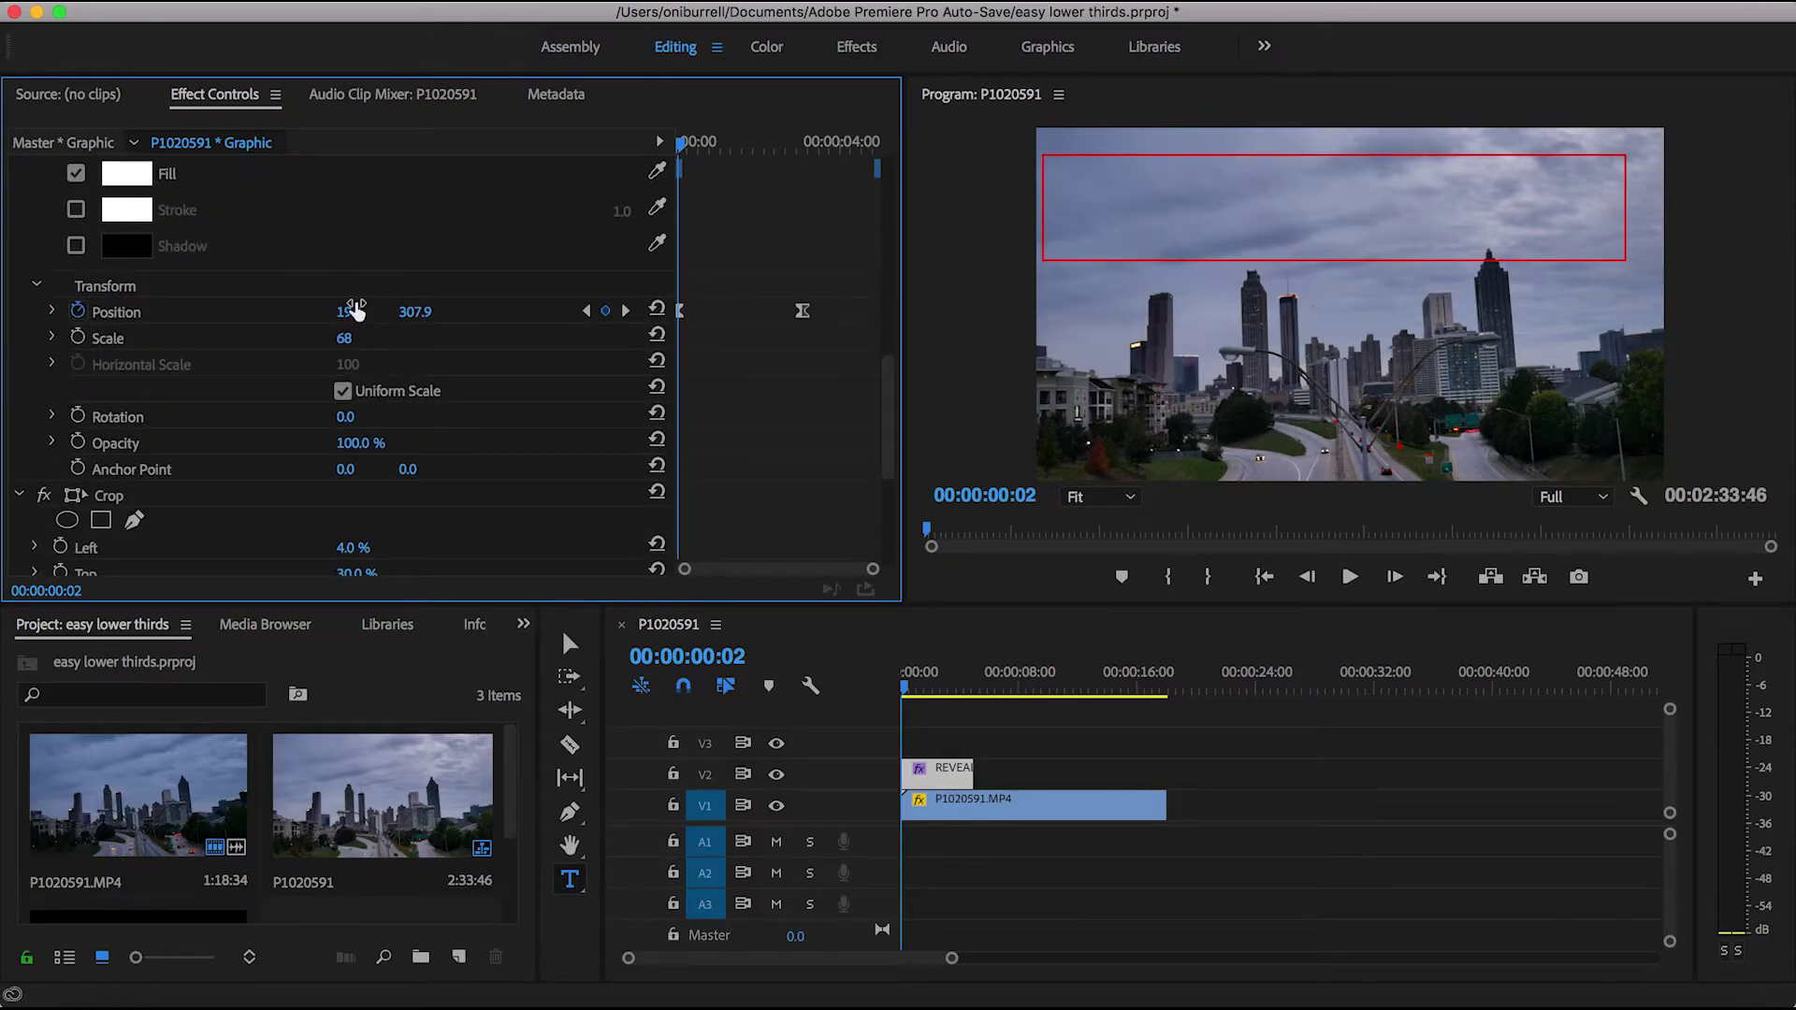
left_click_drag(349, 311, 12, 311)
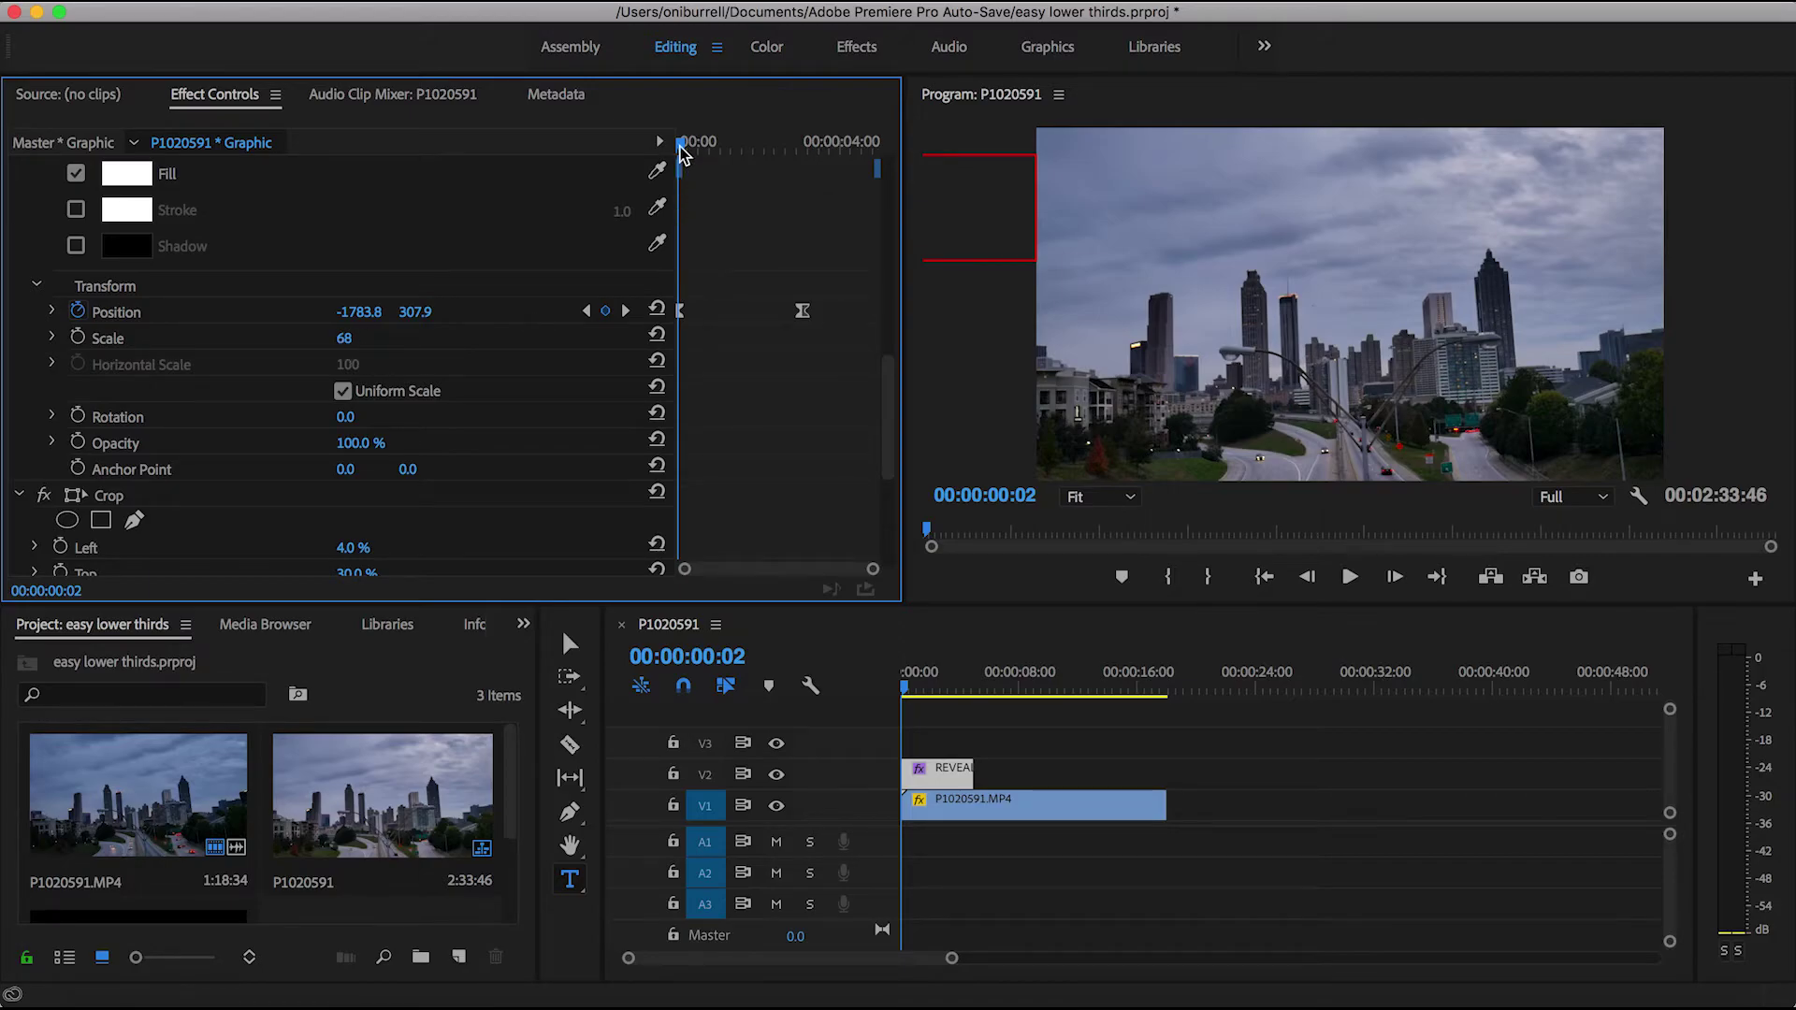
Deselect the clip, play back the slide-in from the left, then stop and reselect the title.
left_click(1025, 779)
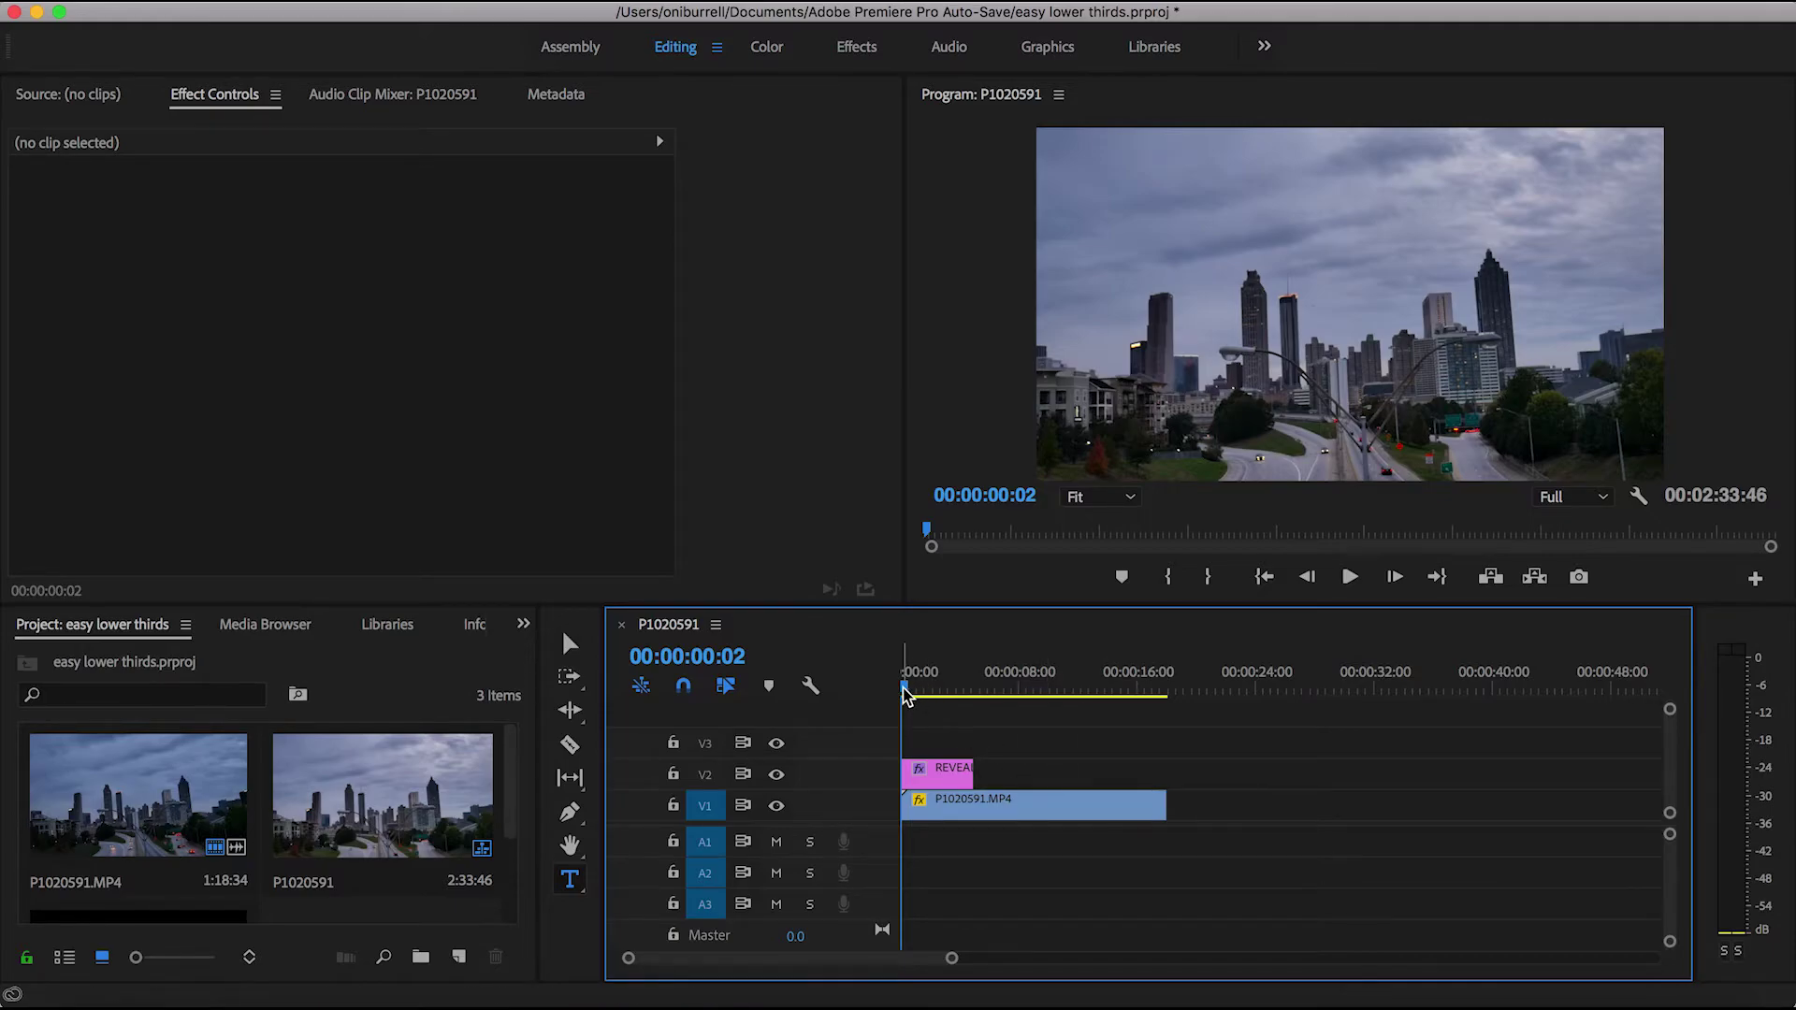
key("space")
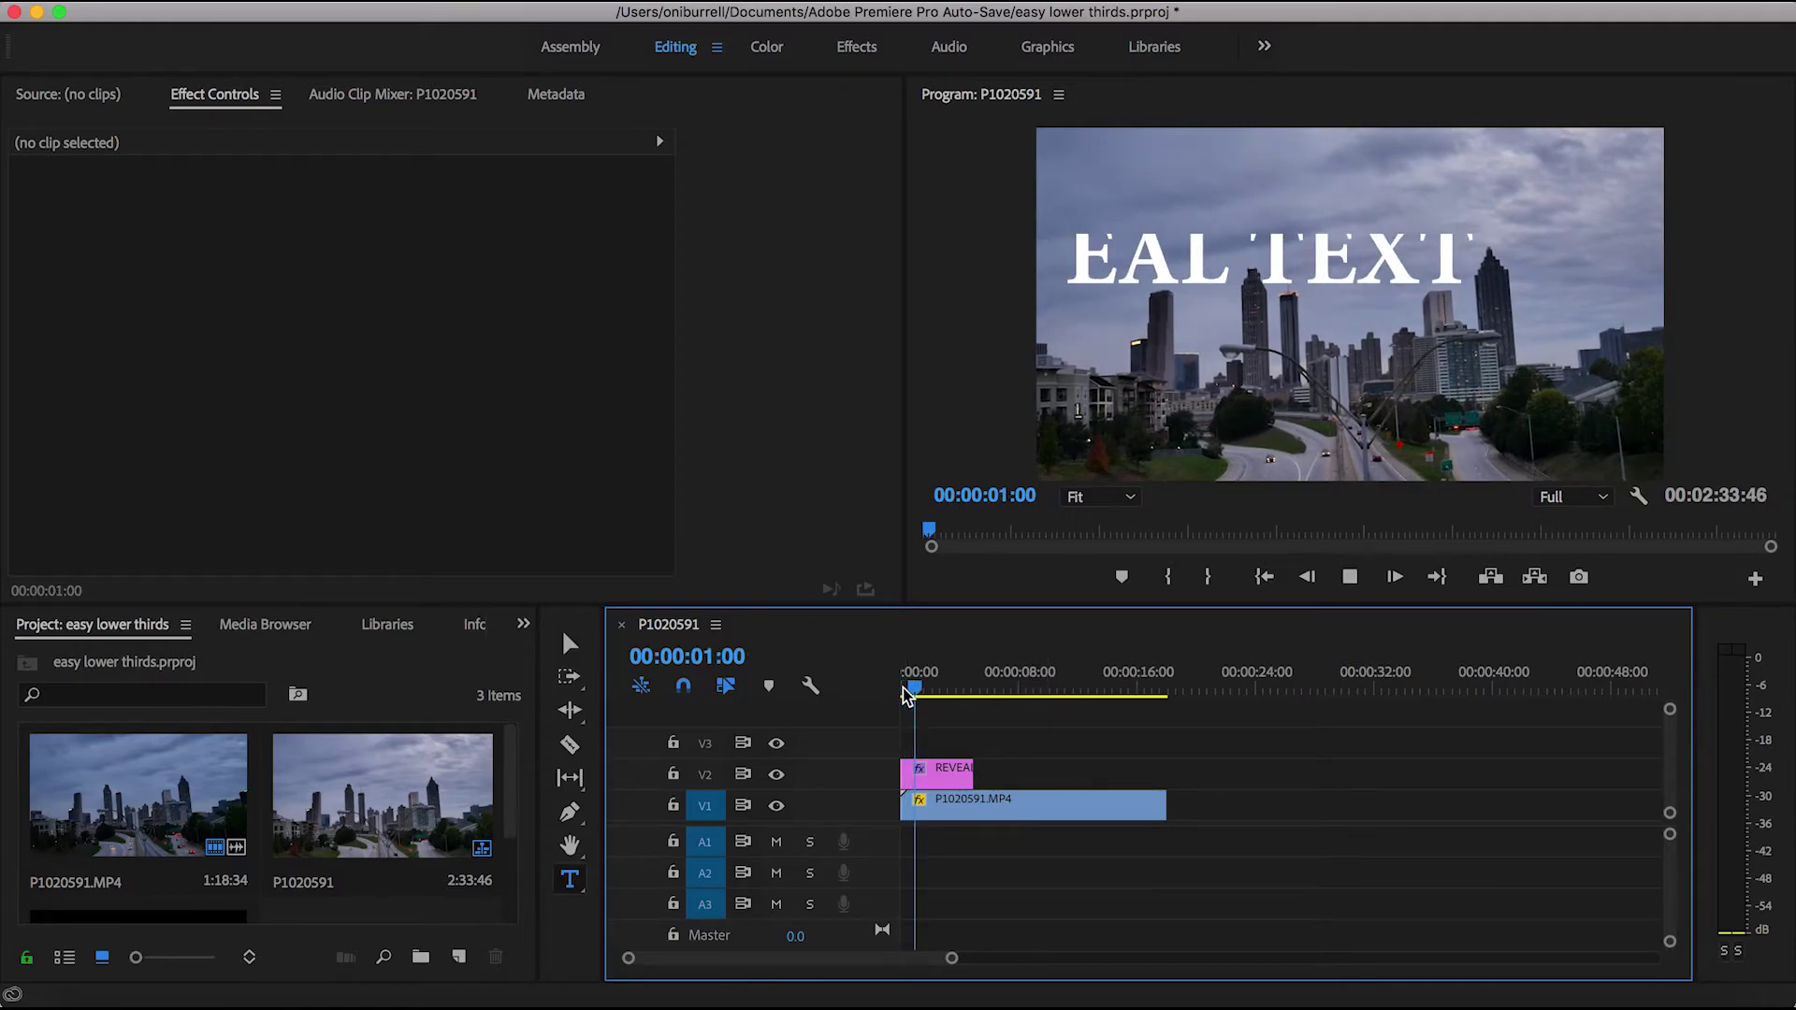
key("space")
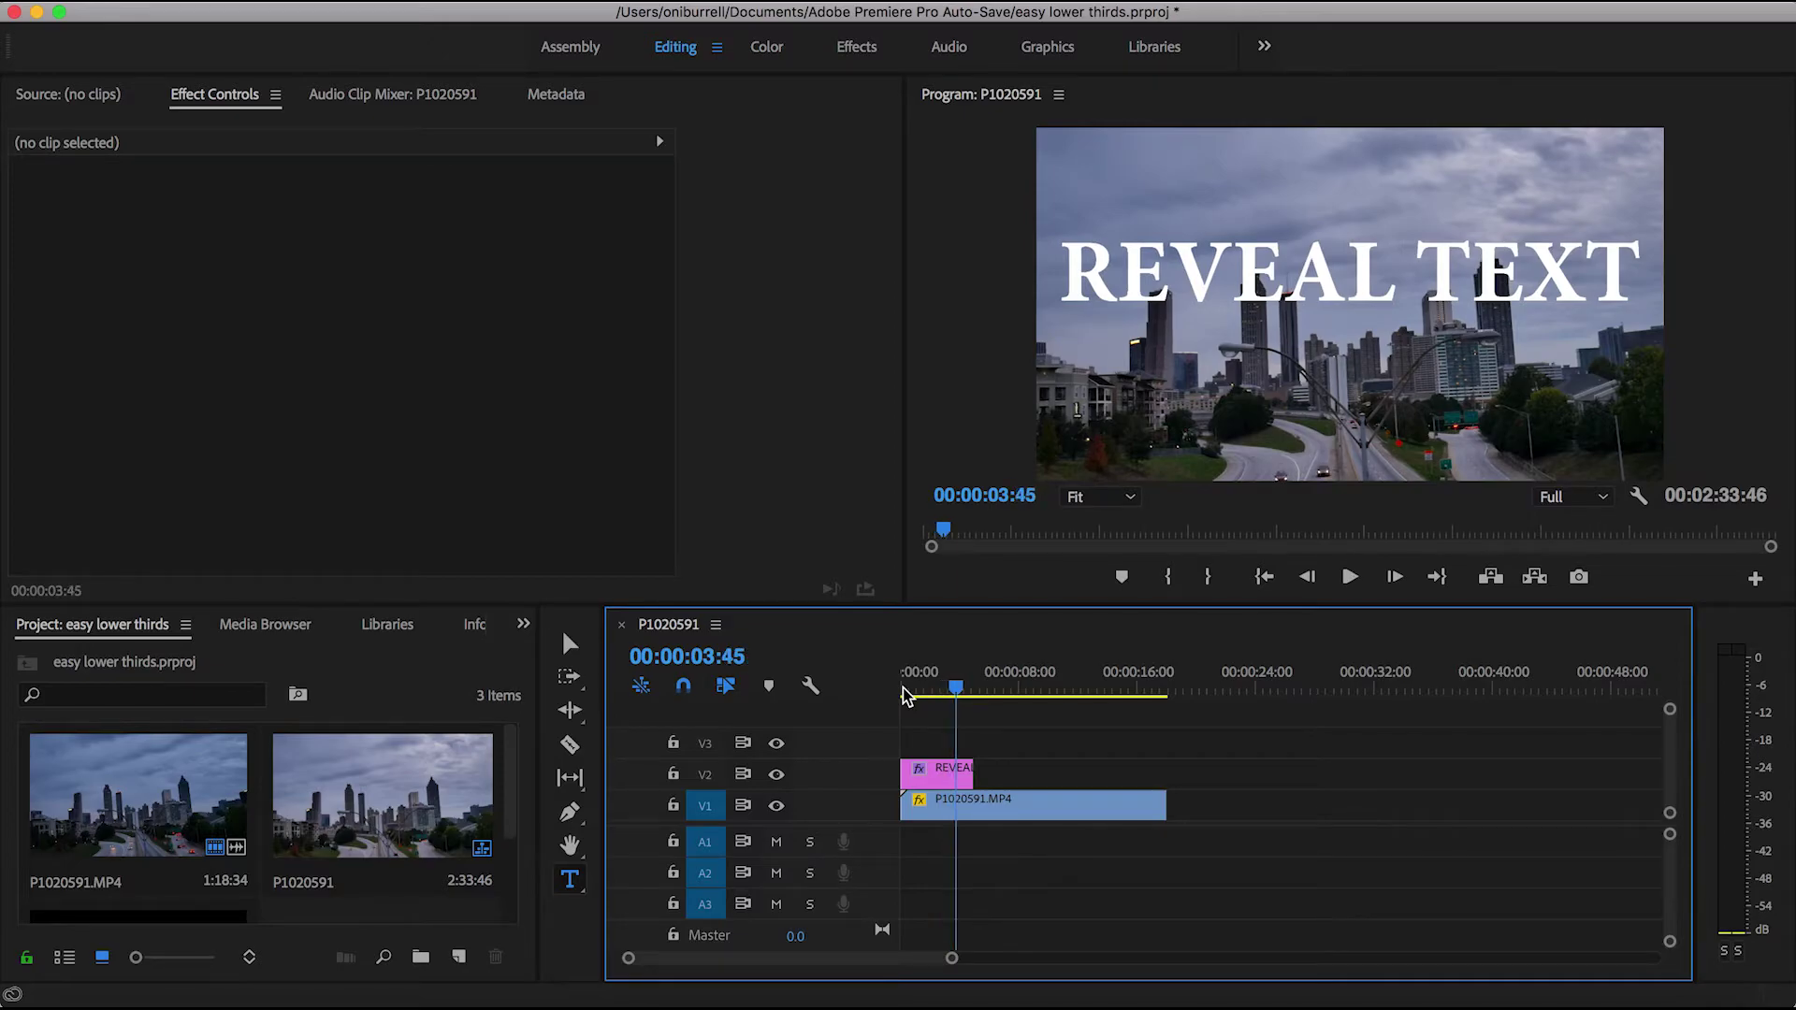
left_click(945, 774)
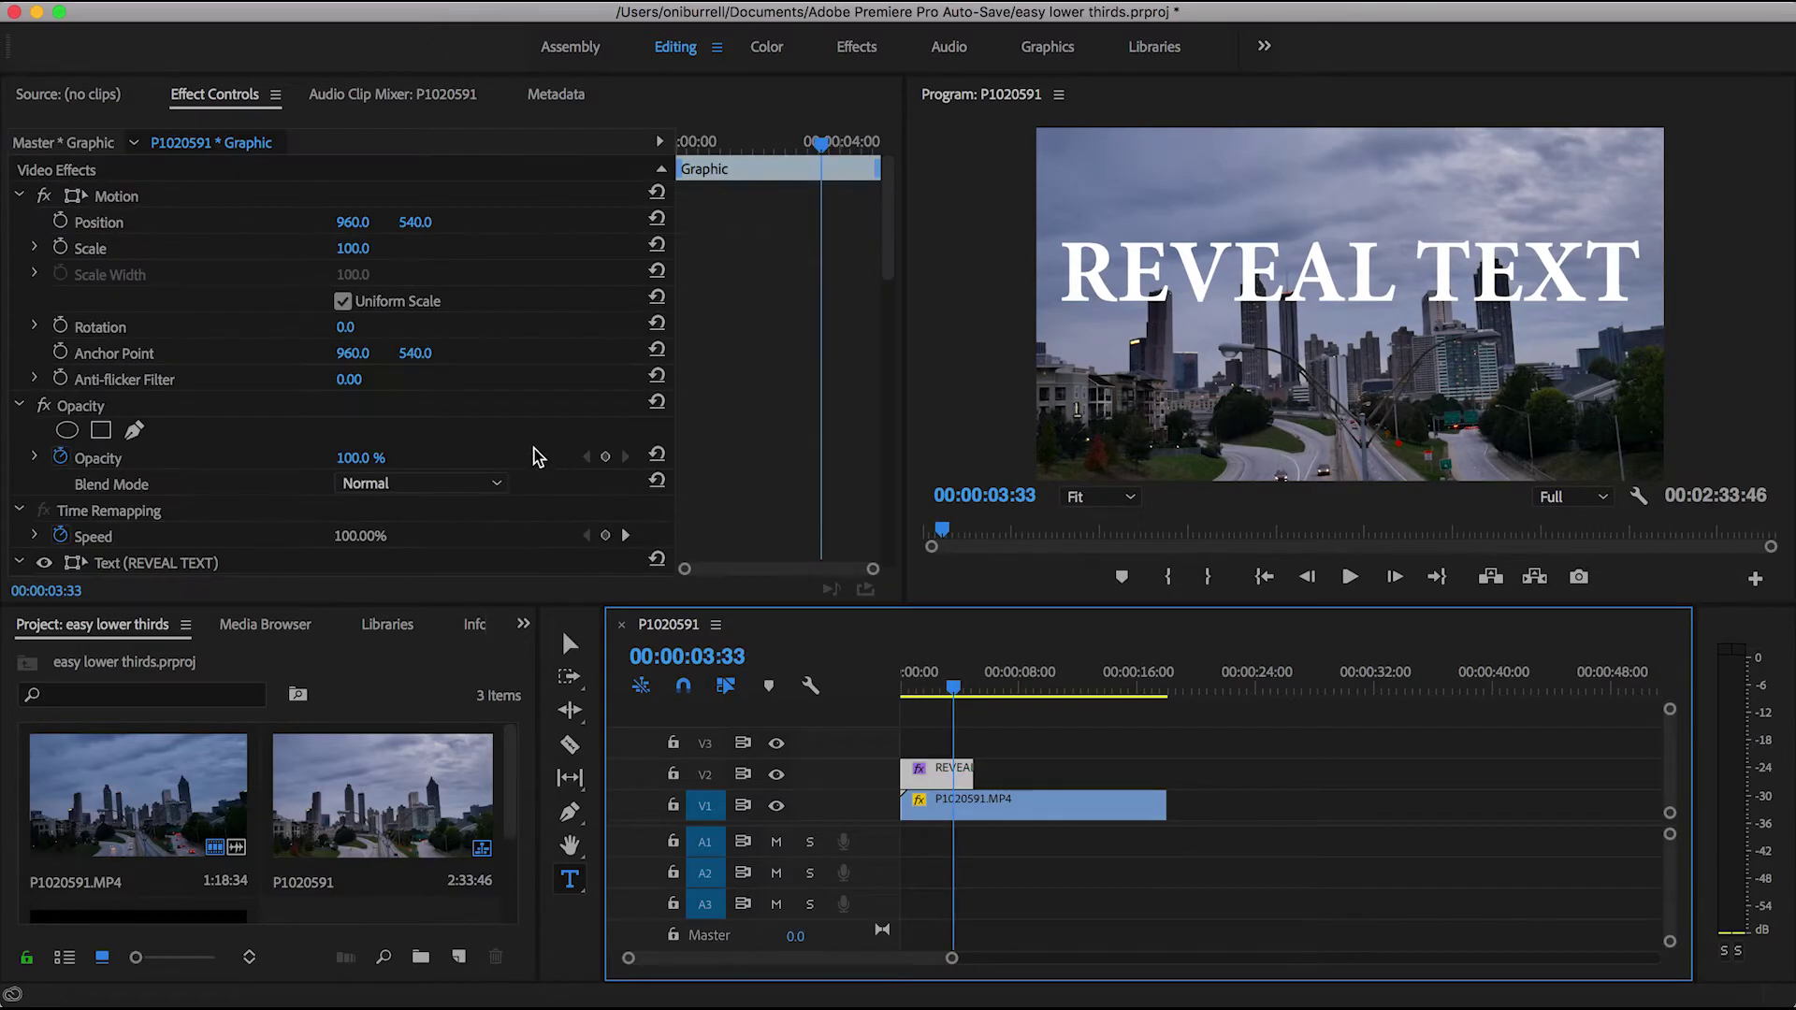
Set the title's Crop to Left 0%, Top 0% and Bottom 30%.
scroll(283, 436, "down", 4)
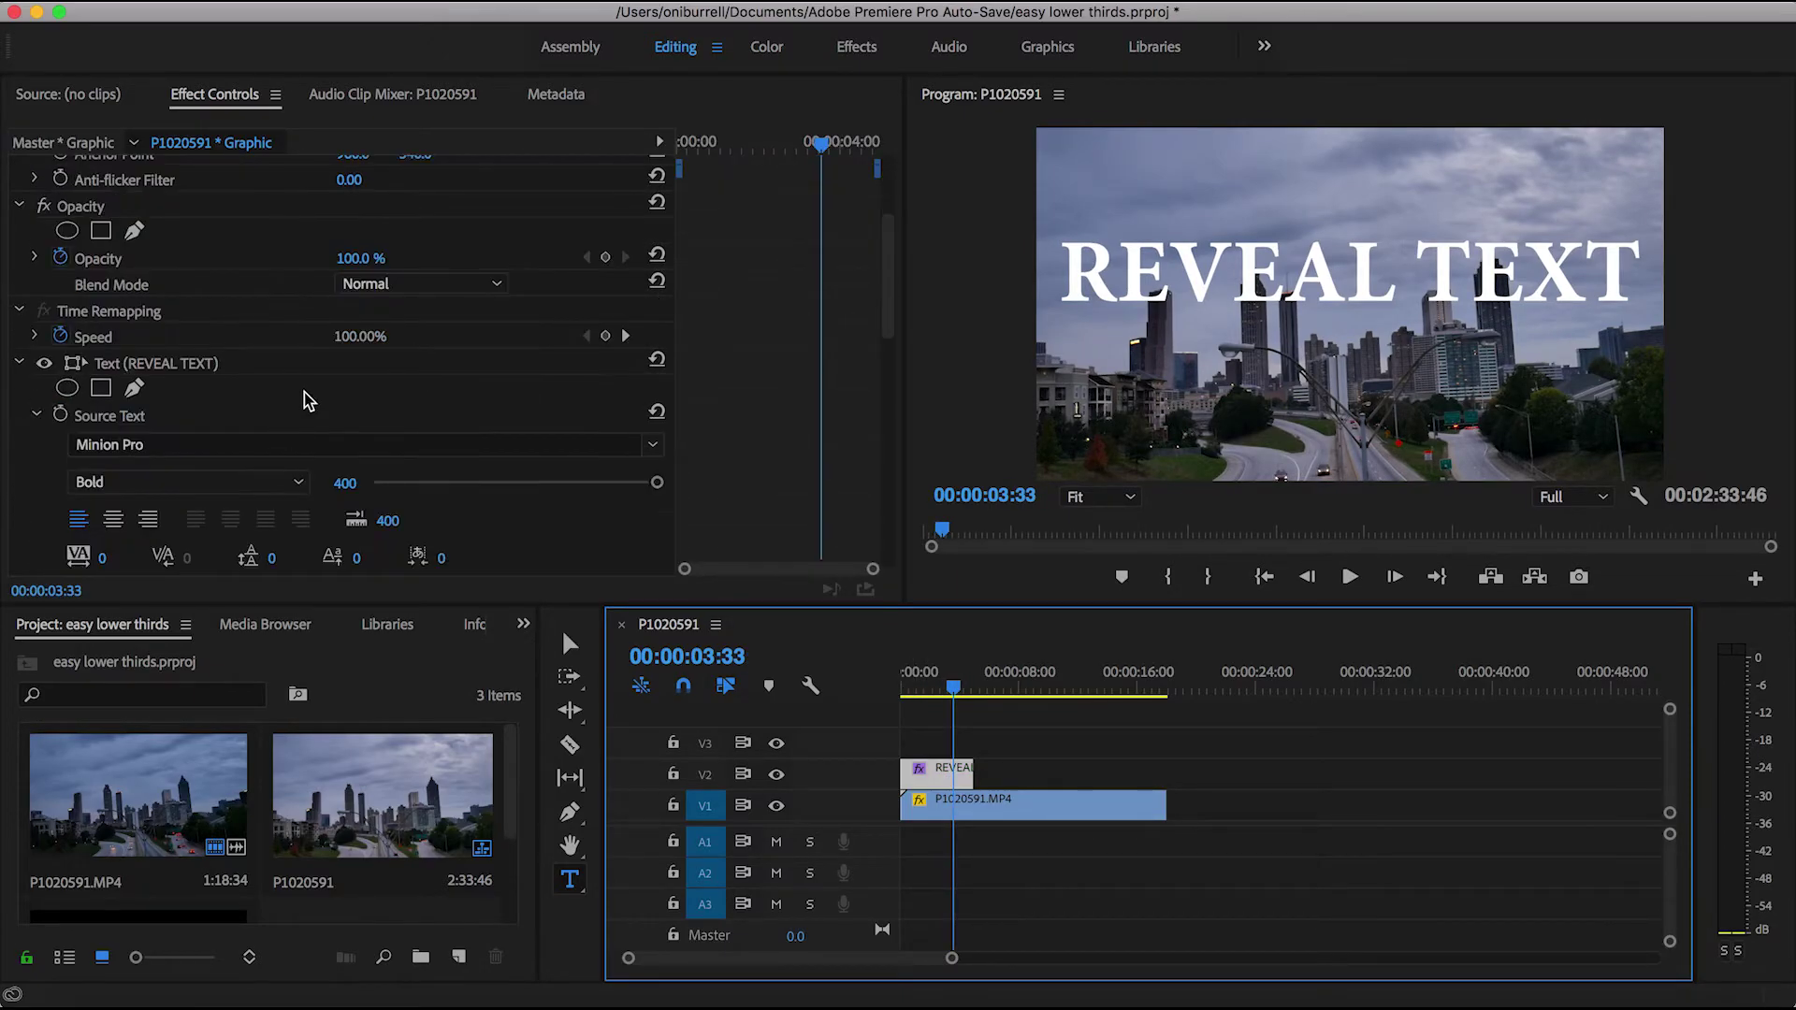
scroll(305, 391, "down", 8)
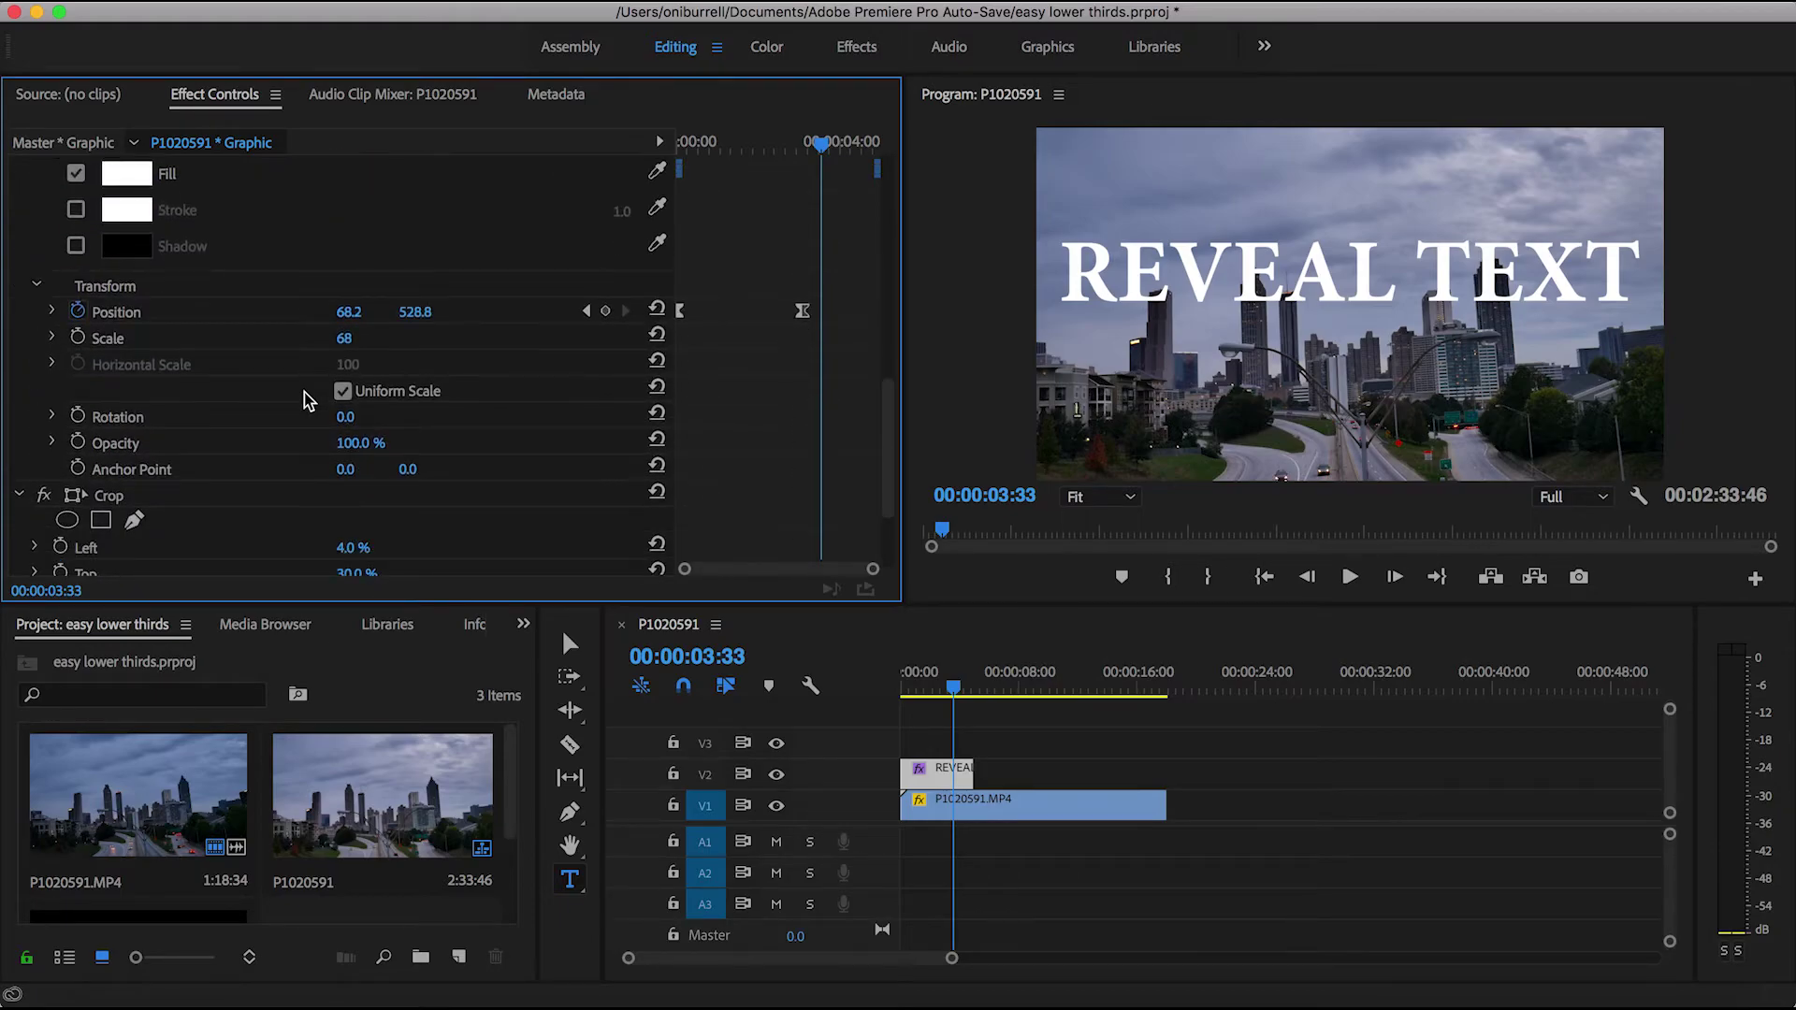
scroll(305, 391, "down", 3)
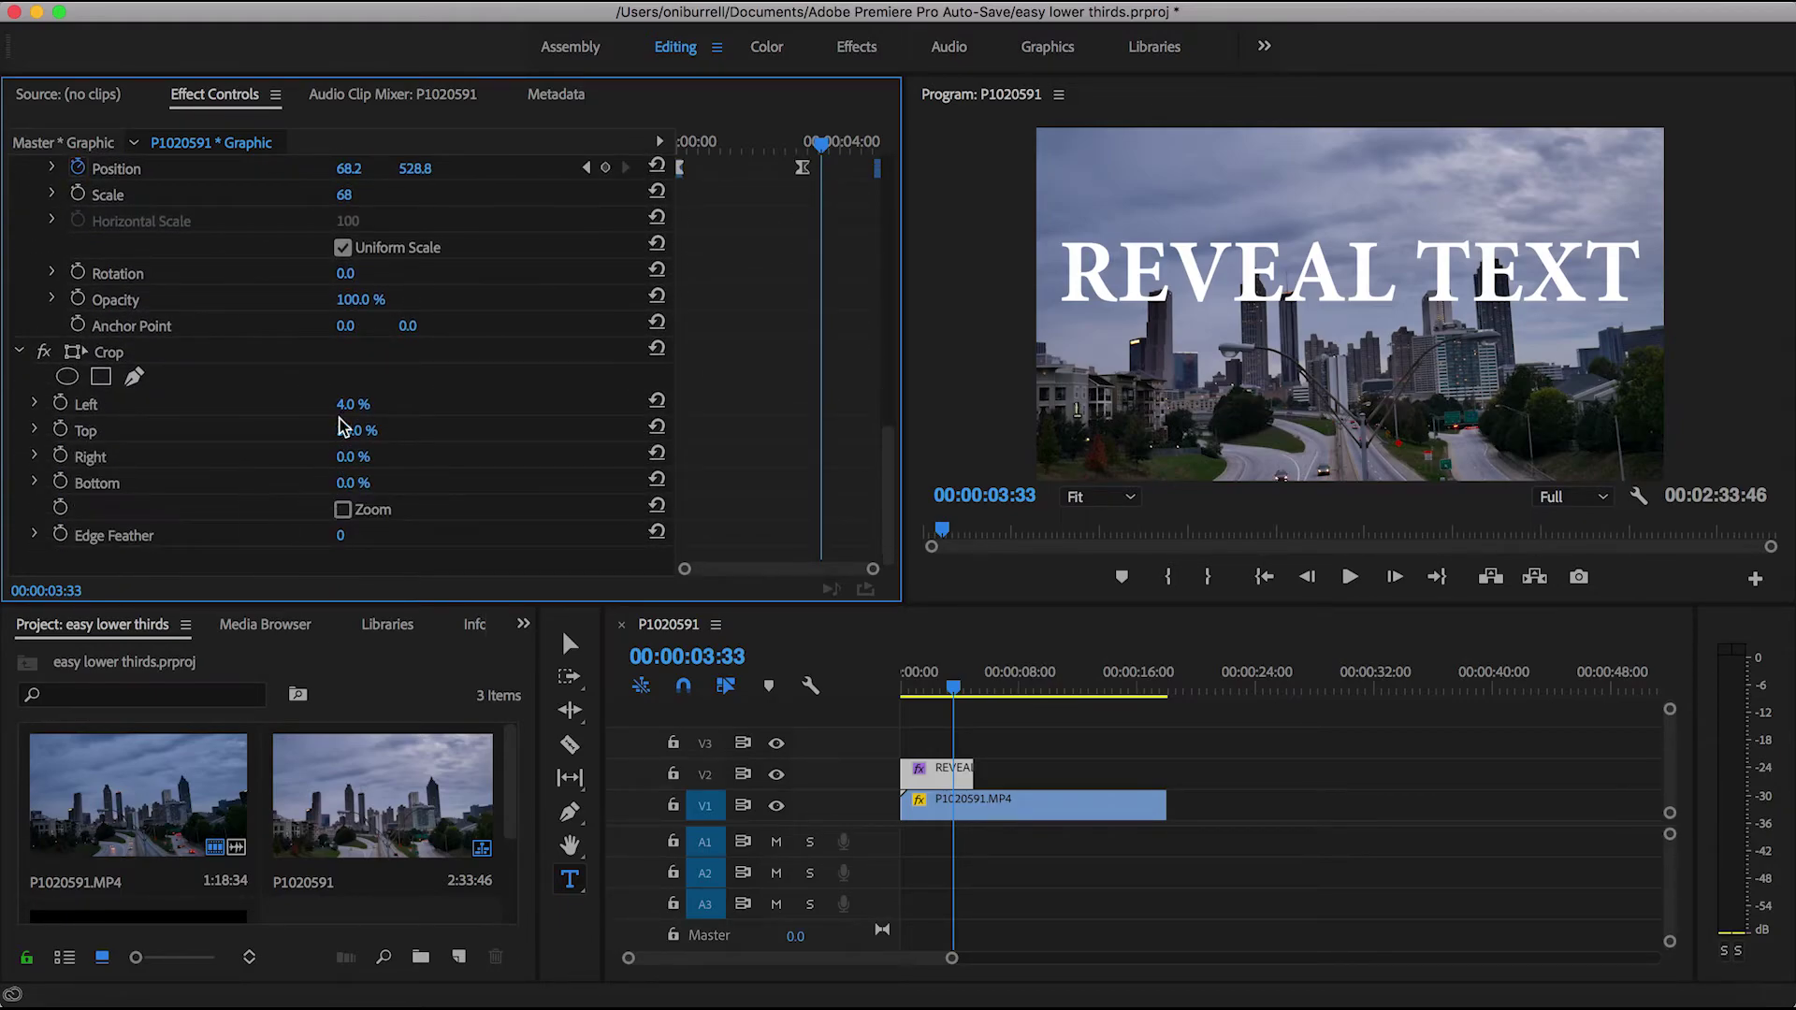
left_click_drag(343, 427, 345, 480)
left_click(368, 402)
type("0")
key("Tab")
type("0")
key("Tab")
key("Tab")
type("30")
key("Return")
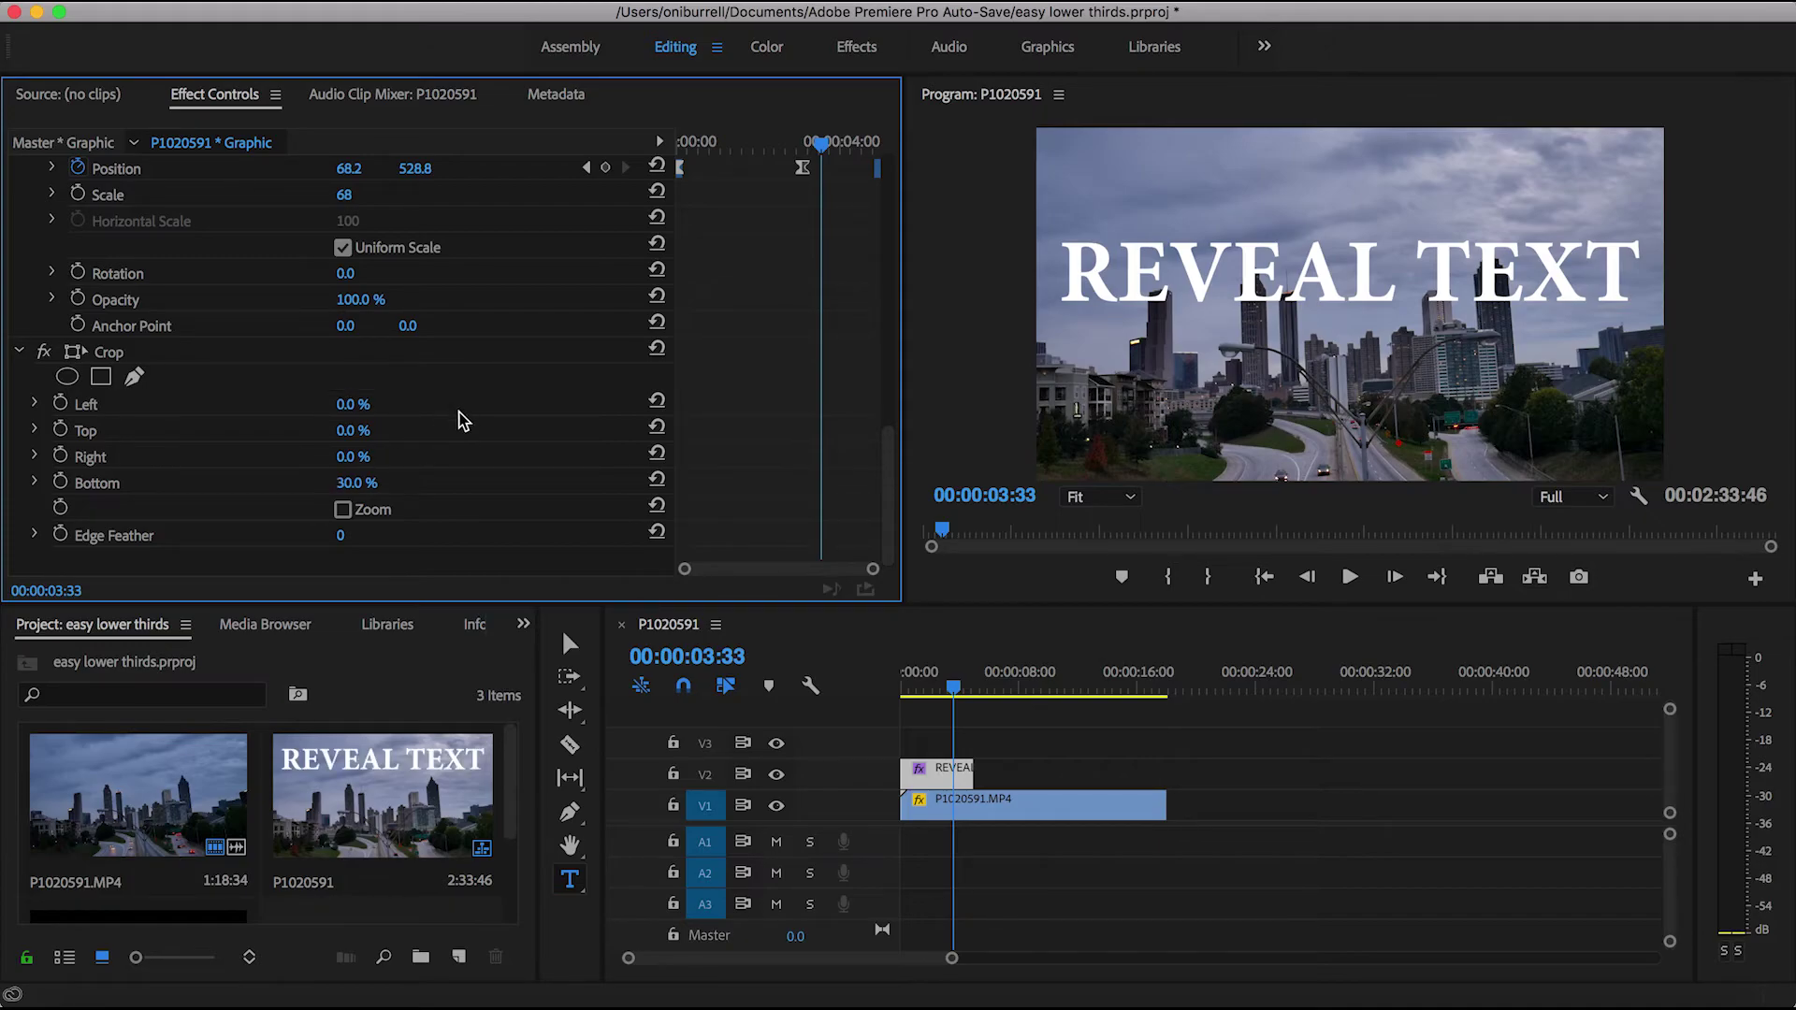
Move the playhead to the reveal's end and select its Position keyframe.
scroll(472, 411, "up", 1)
left_click_drag(837, 146, 800, 144)
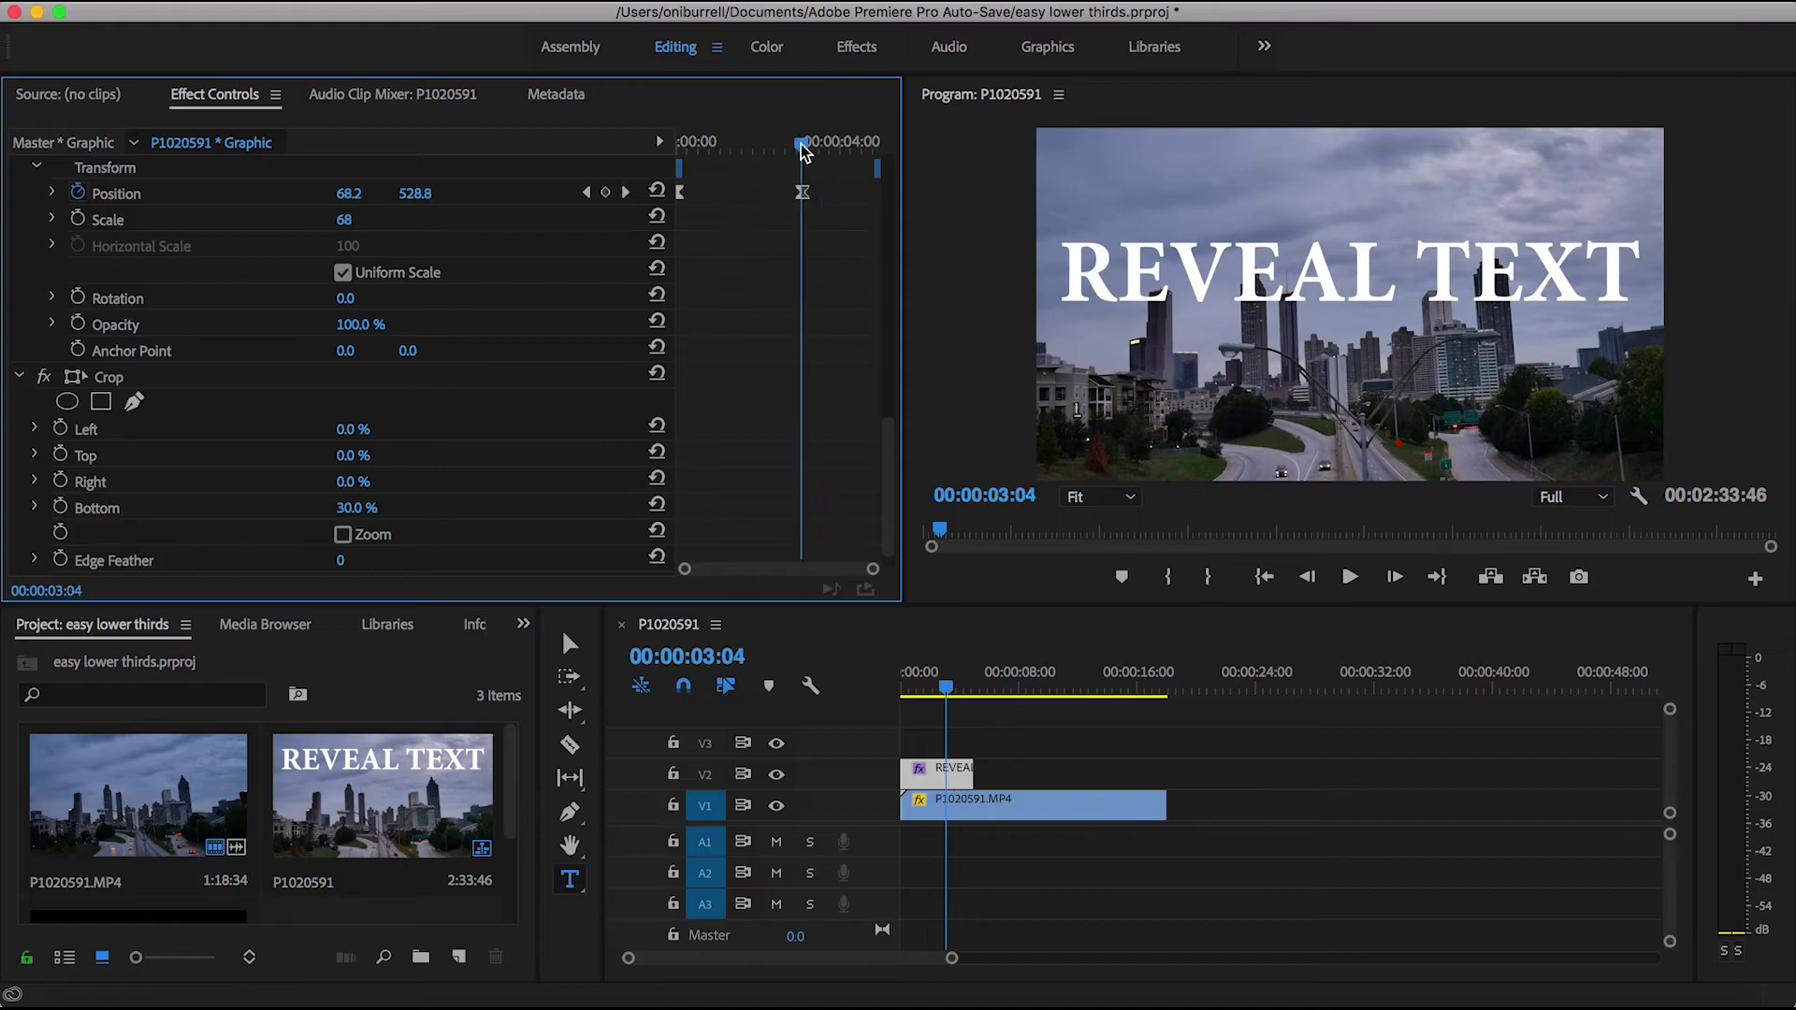
left_click(802, 193)
Clear the end Position keyframe, then undo to restore the title in frame.
right_click(804, 201)
left_click(846, 329)
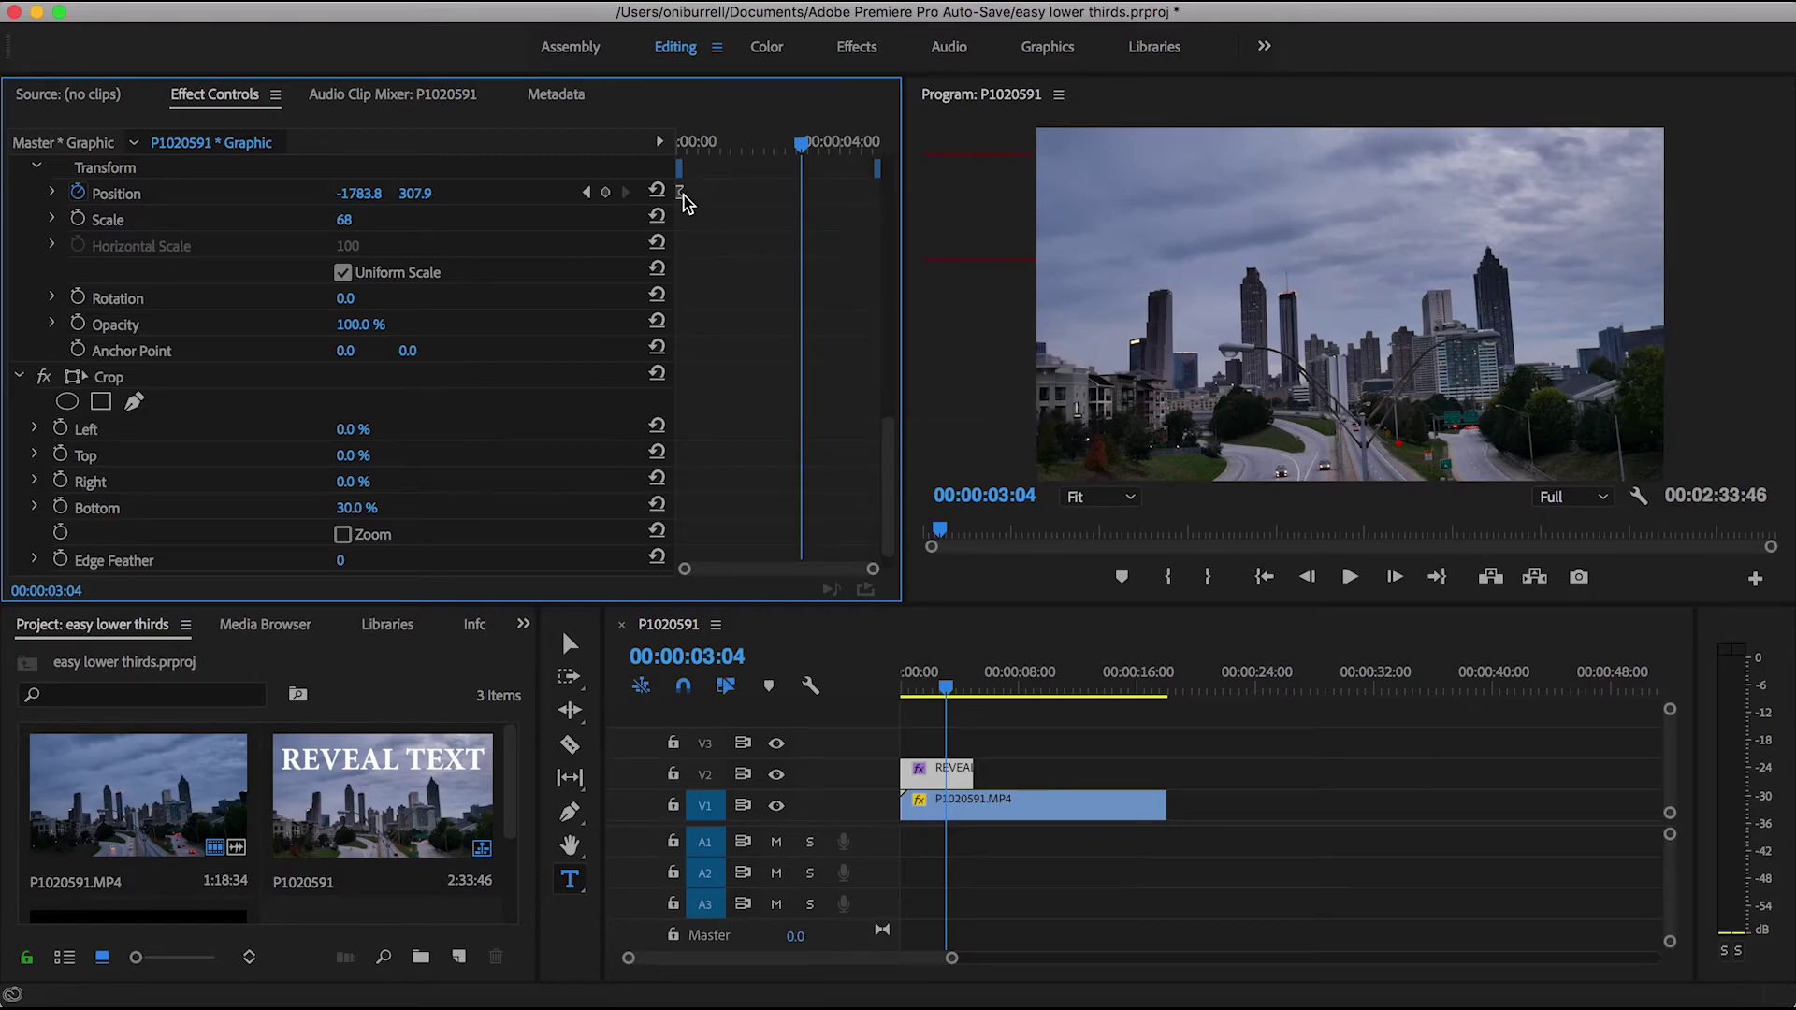
key("super+z")
Centre REVEAL TEXT vertically with Align Vertical Center in the Graphics workspace, then save.
left_click(1048, 47)
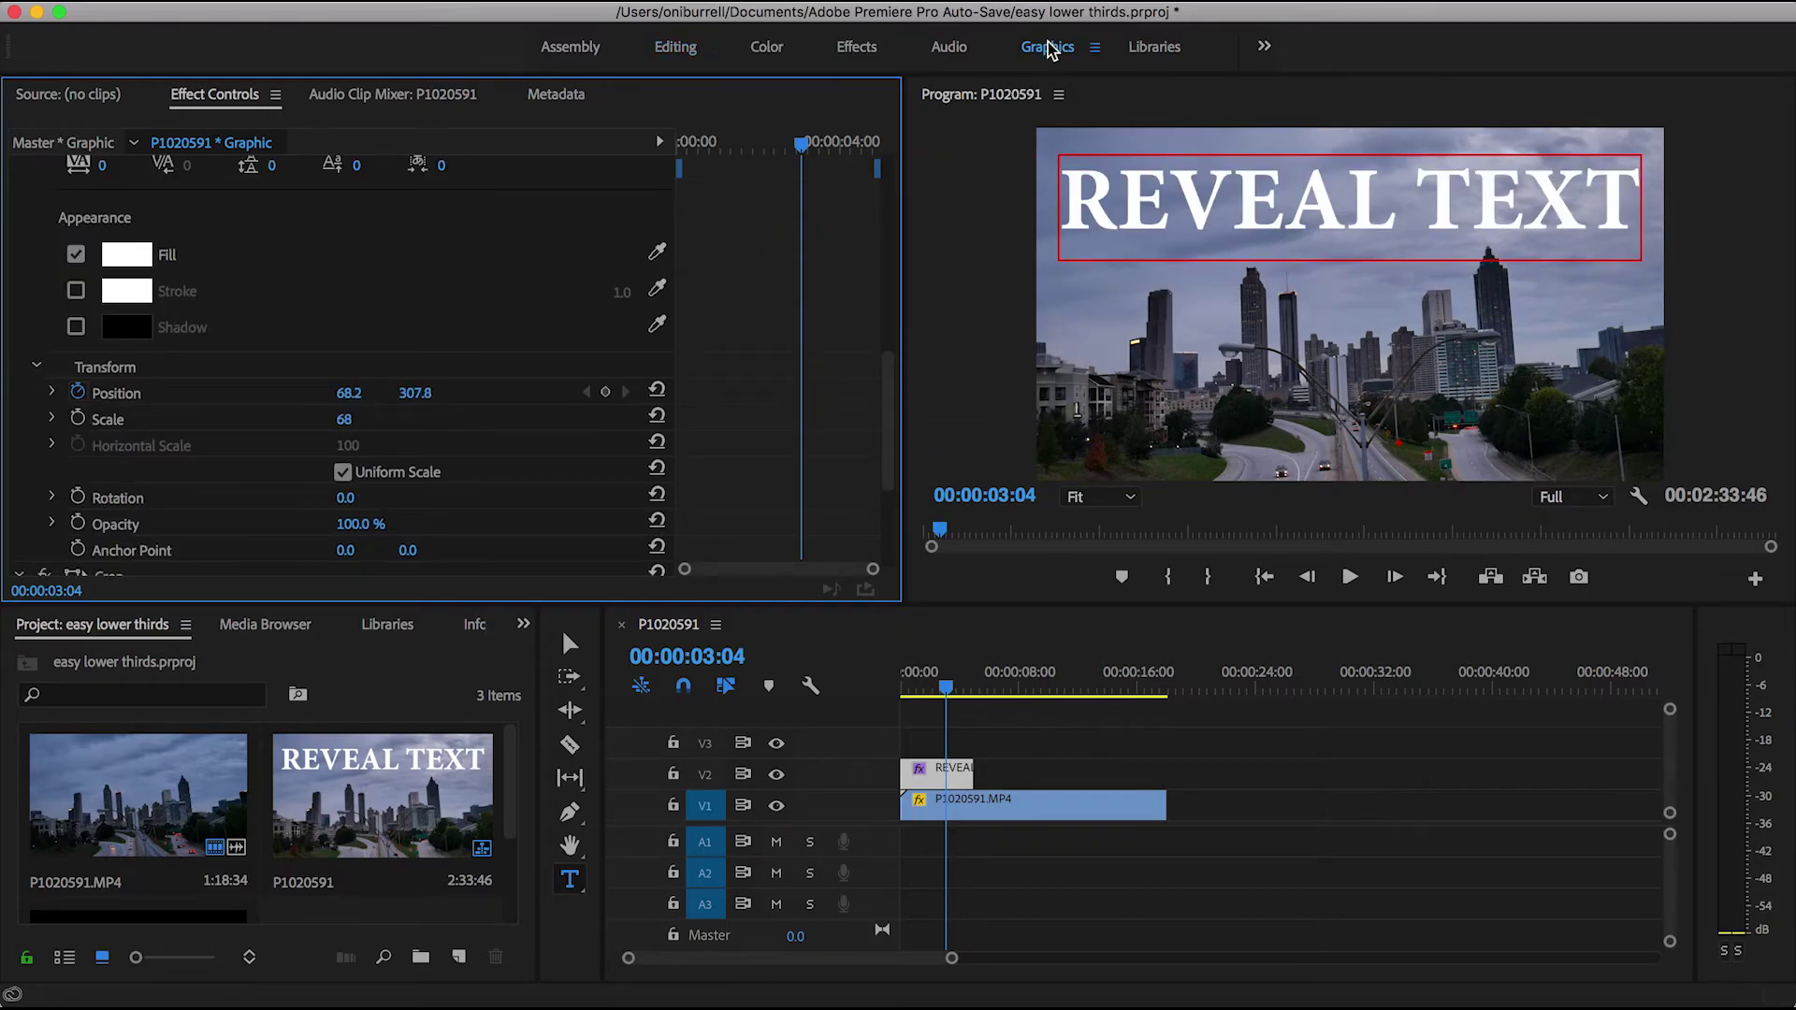
left_click(1500, 400)
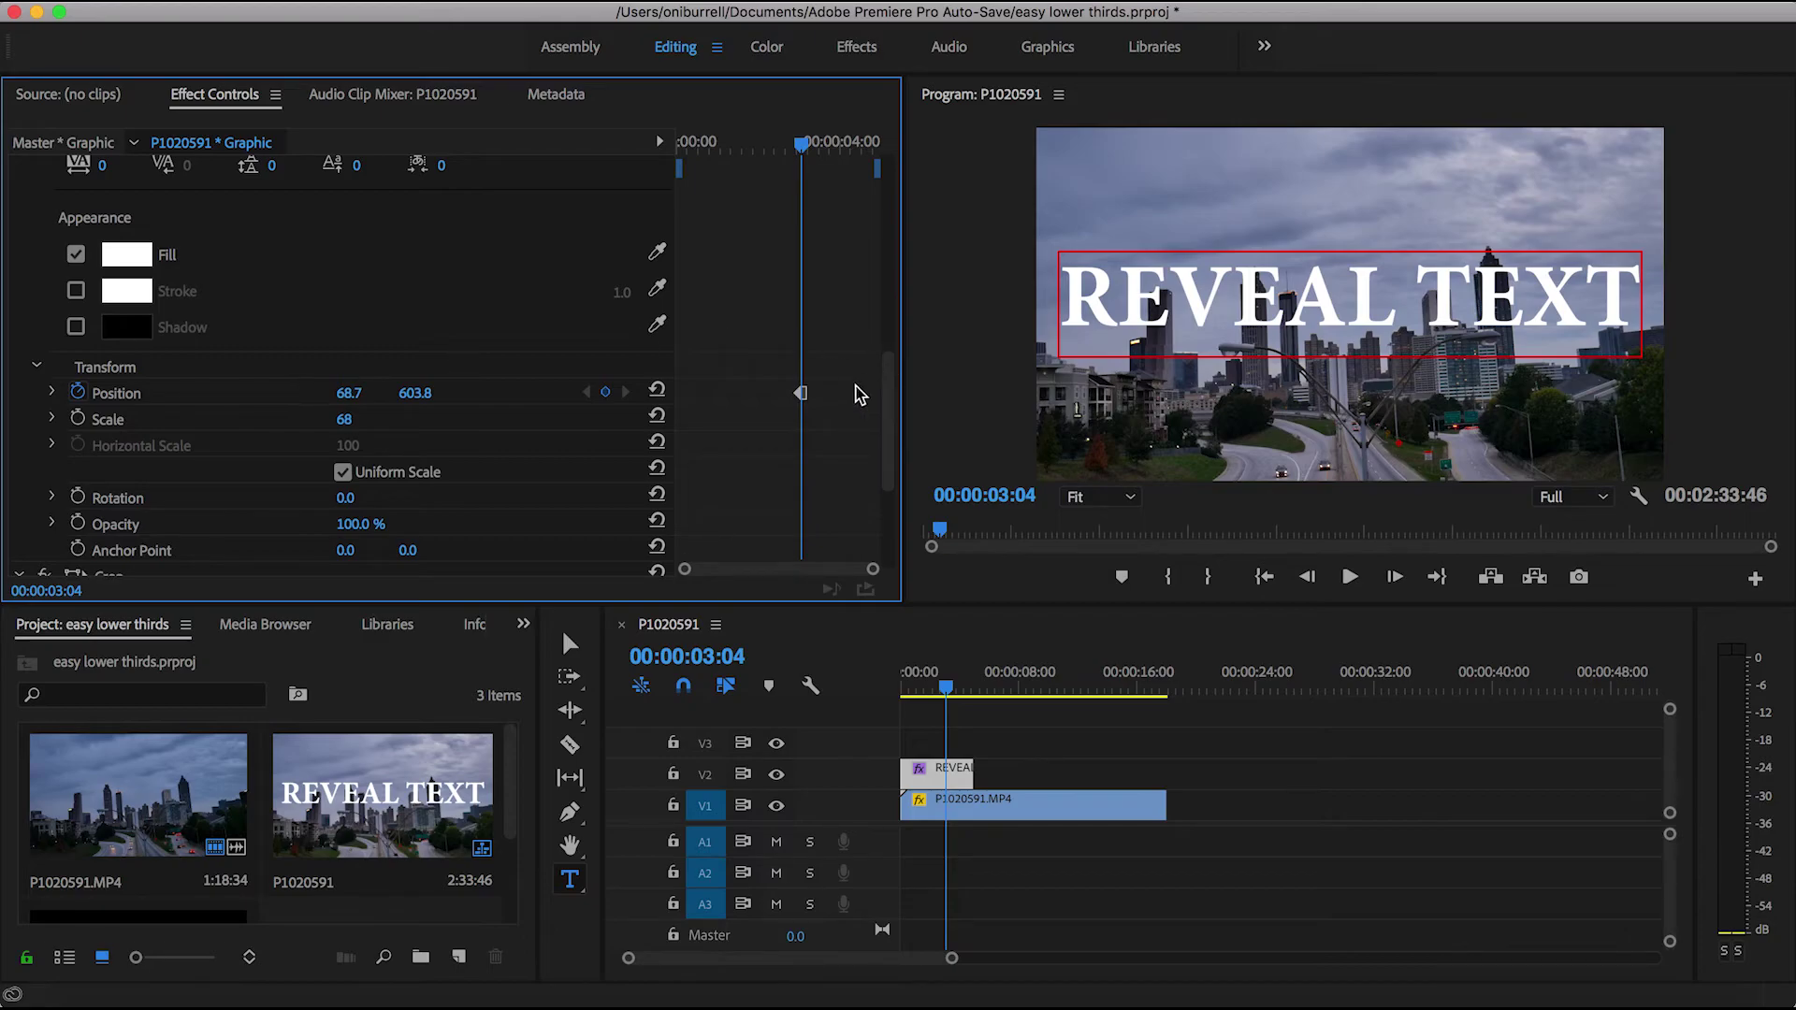
key("super+s")
At the clip start, lower the title to Position Y 942.8 and ease in the end keyframe.
left_click_drag(801, 145, 654, 148)
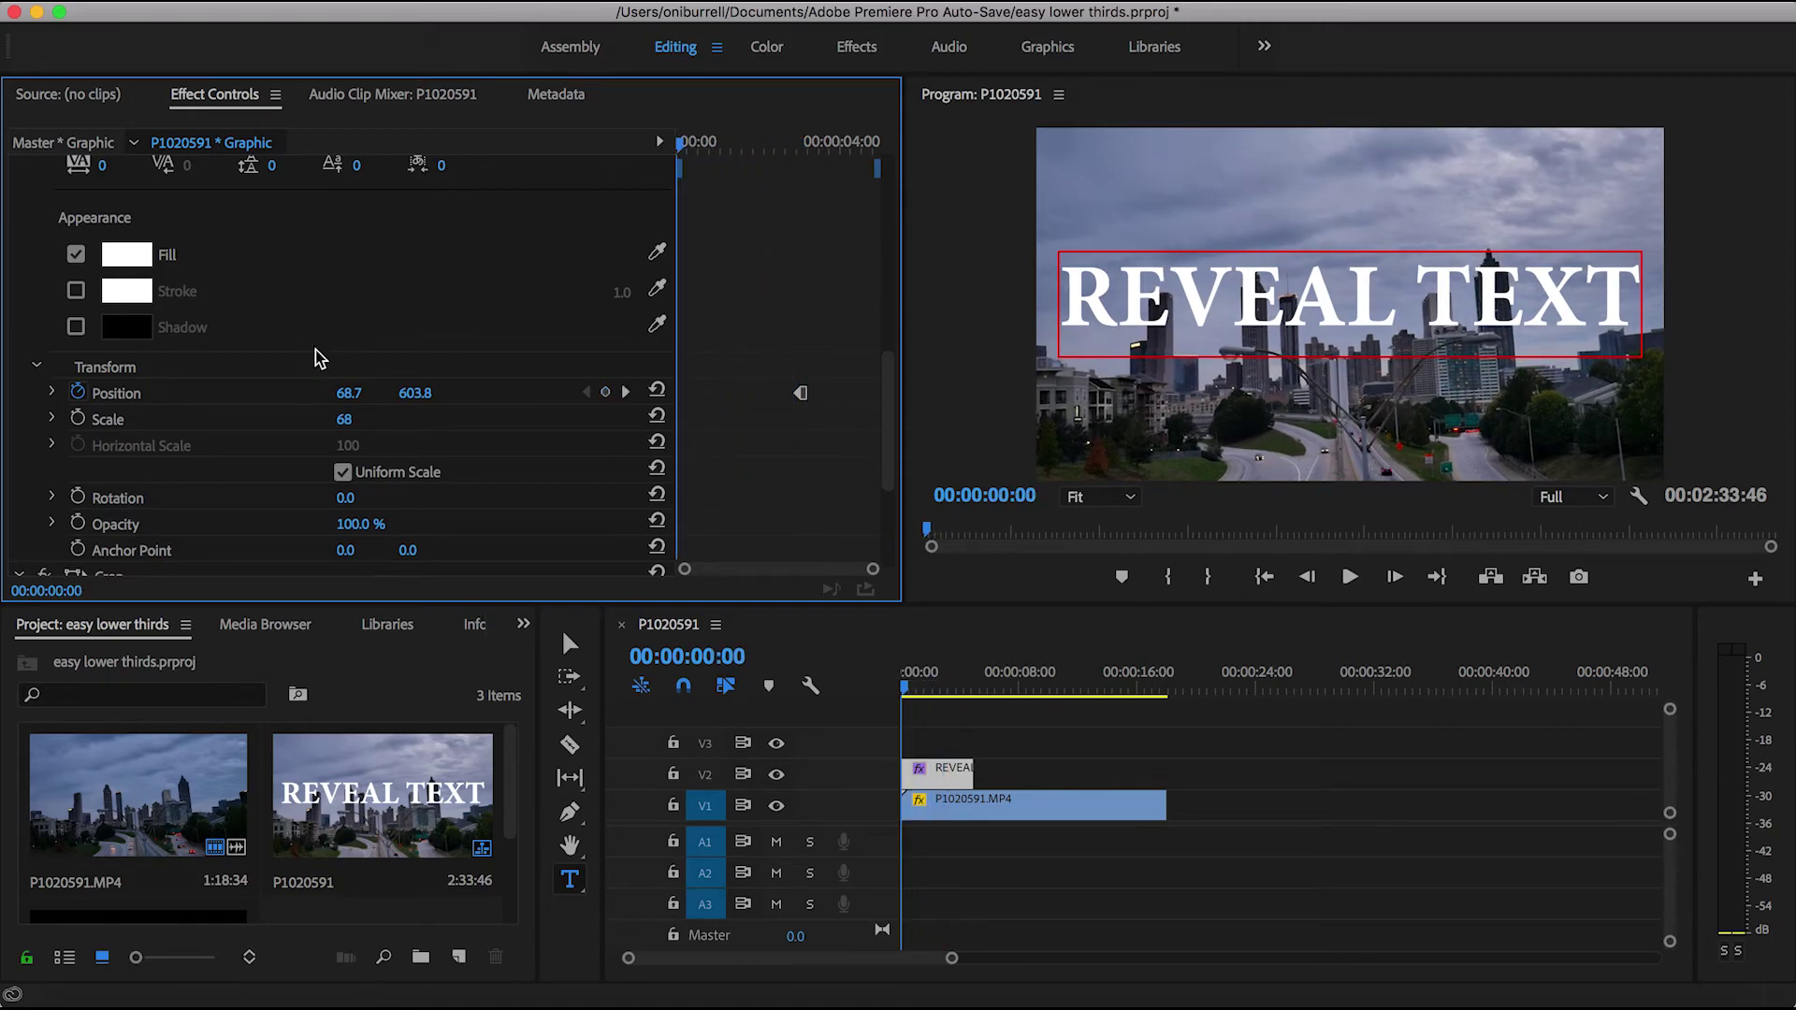
left_click_drag(413, 400, 732, 399)
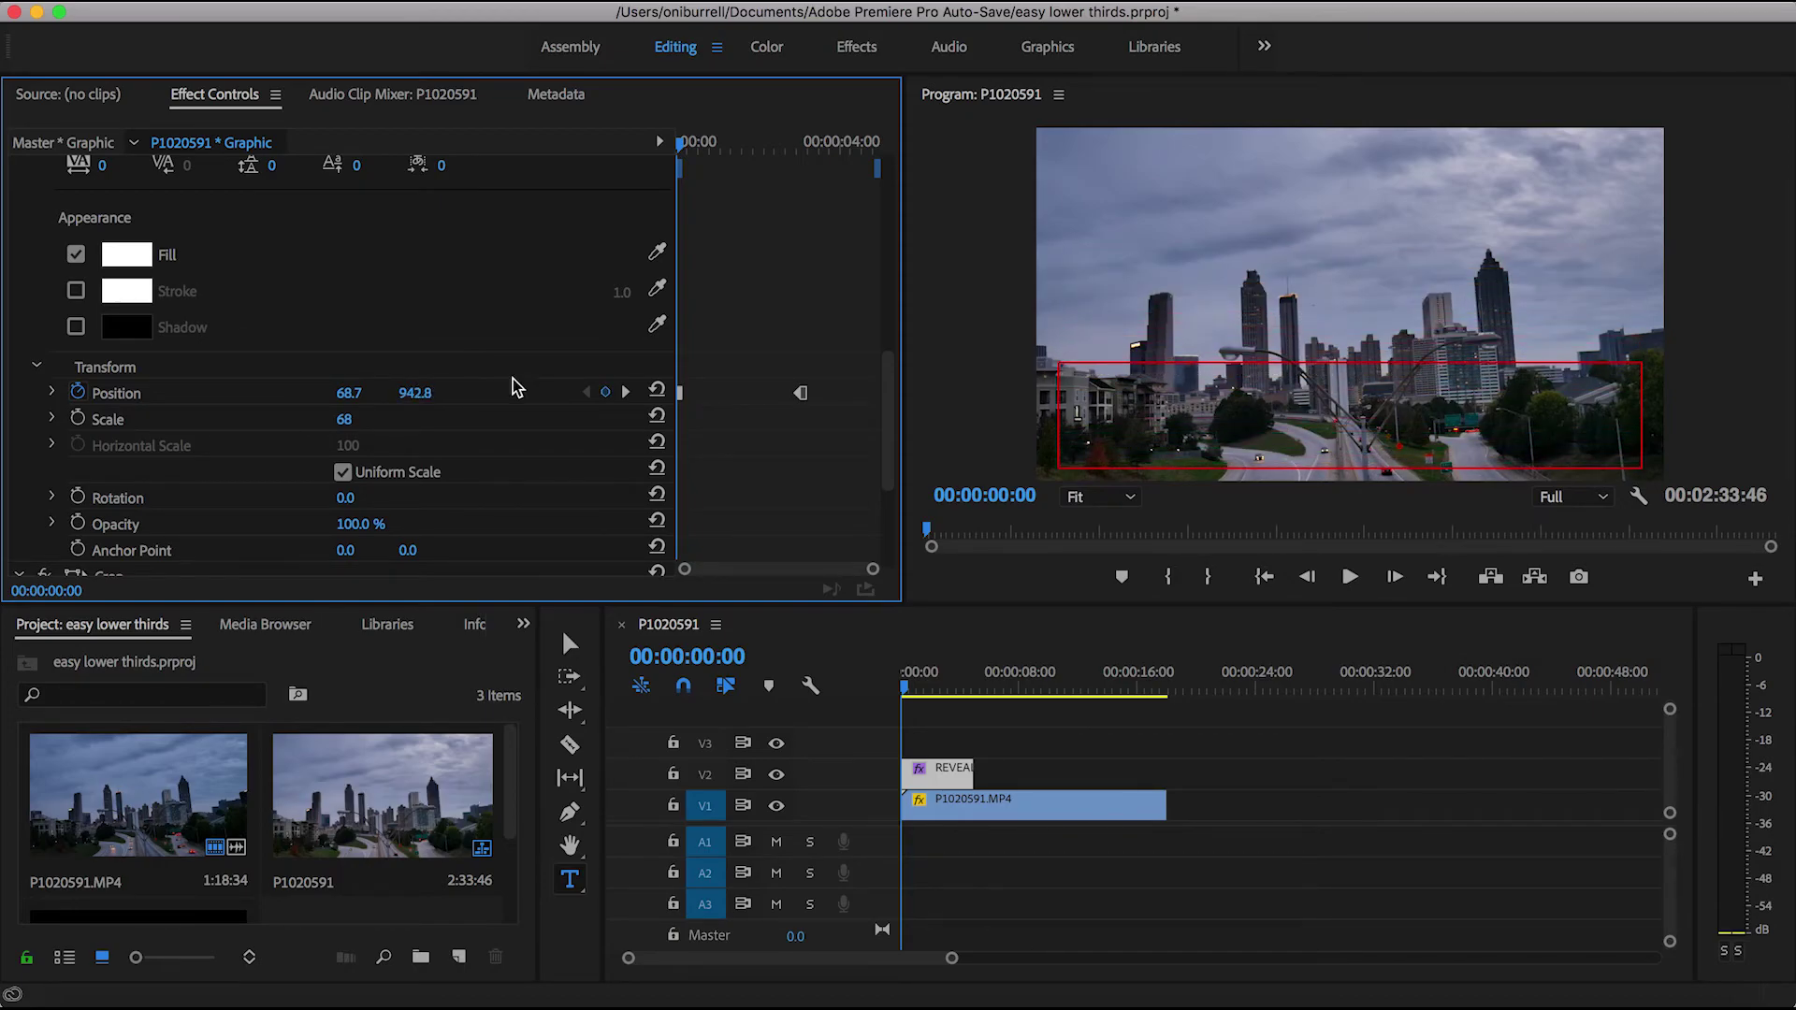
right_click(803, 397)
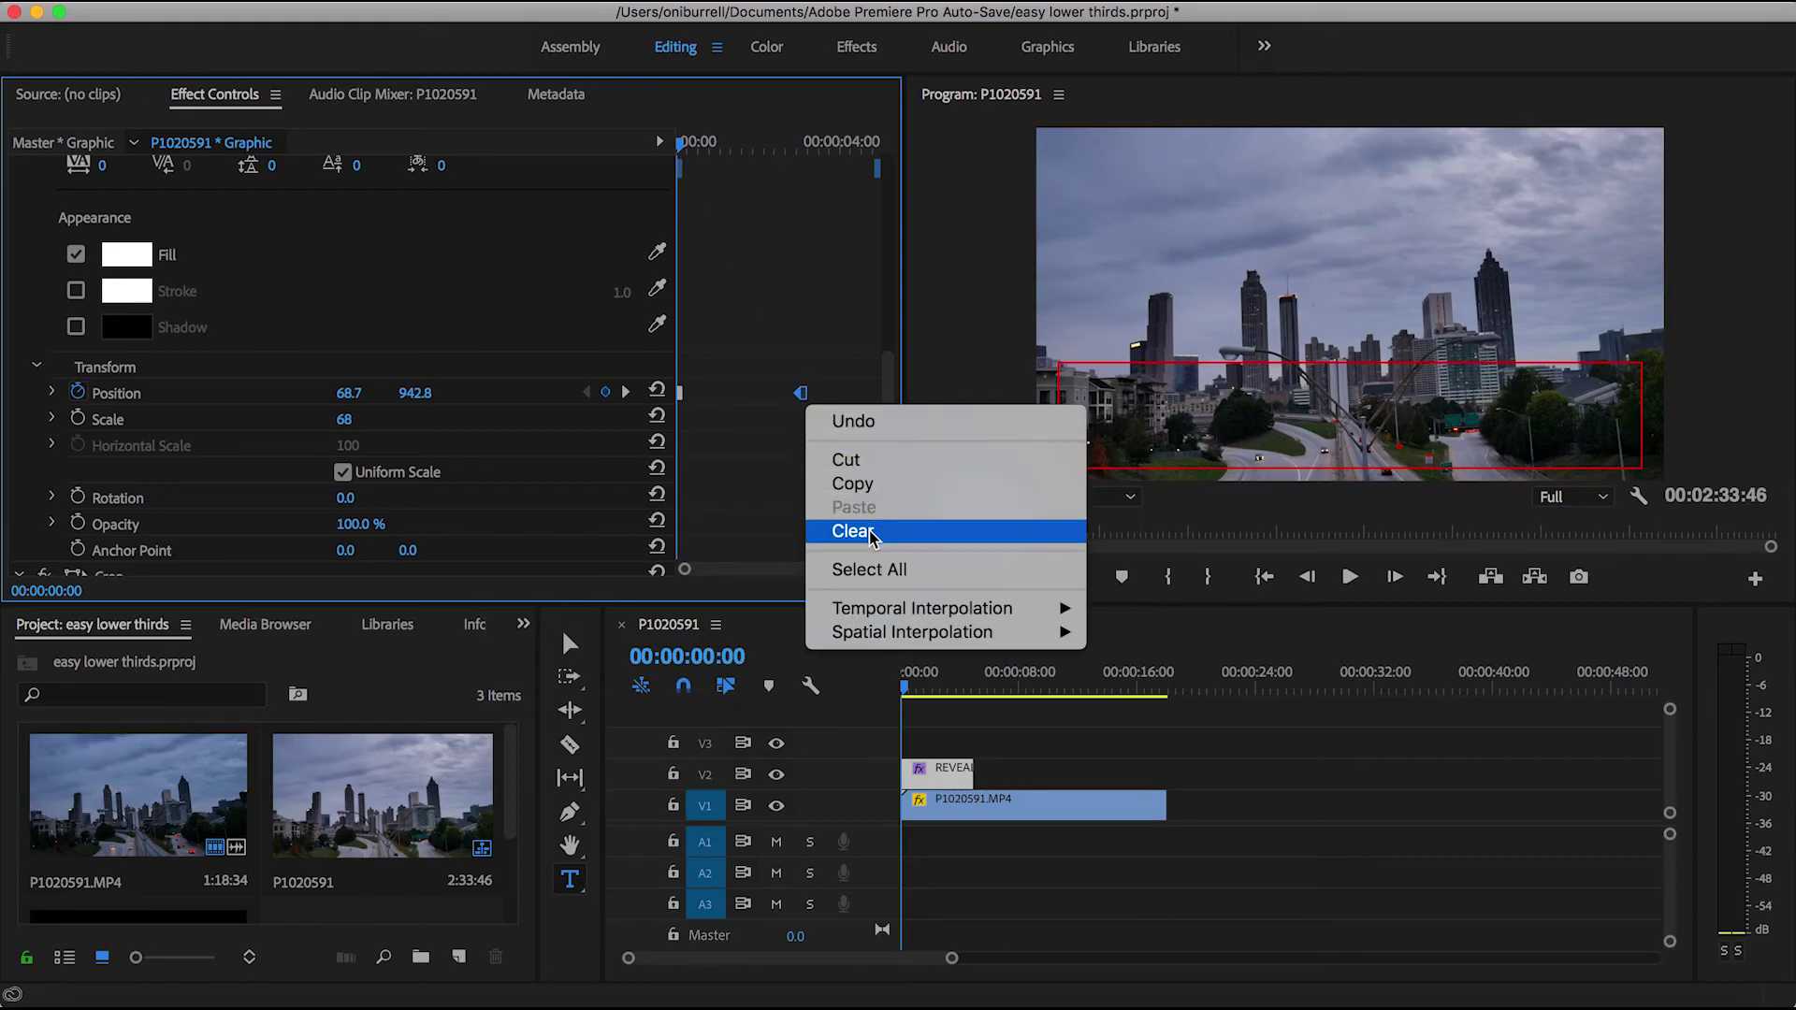
mouse_move(876, 612)
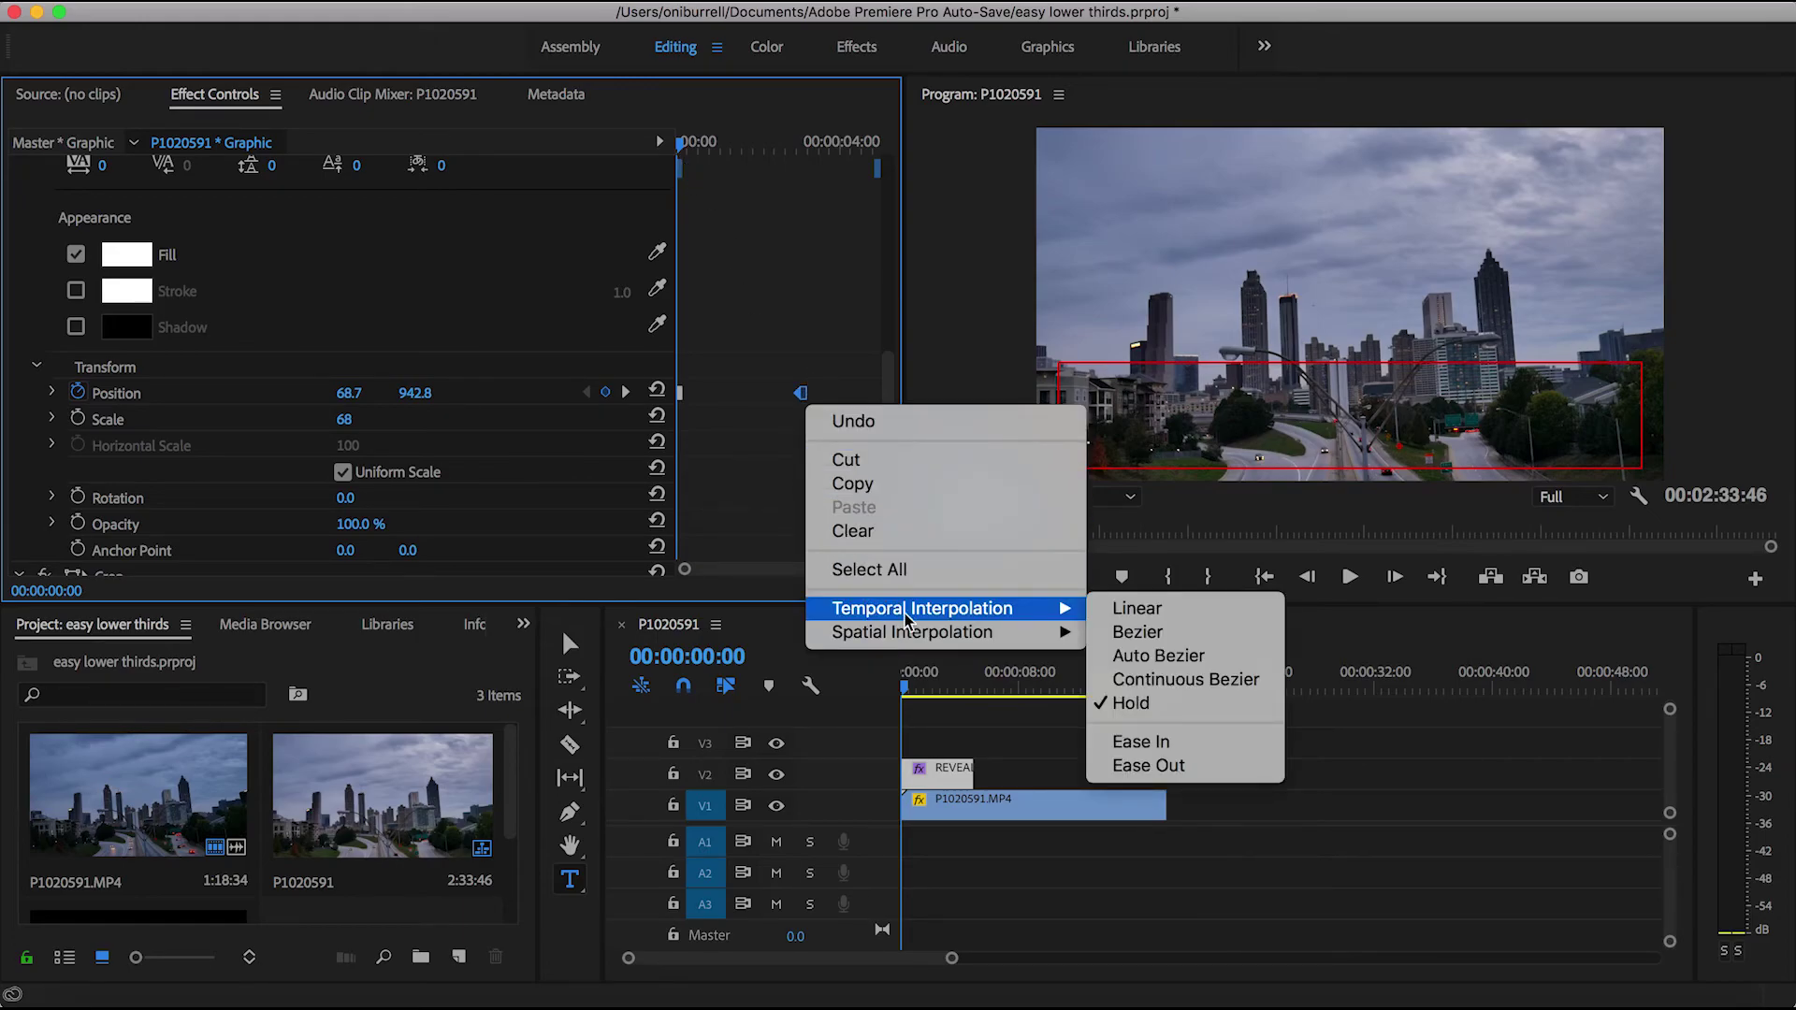
left_click(1136, 742)
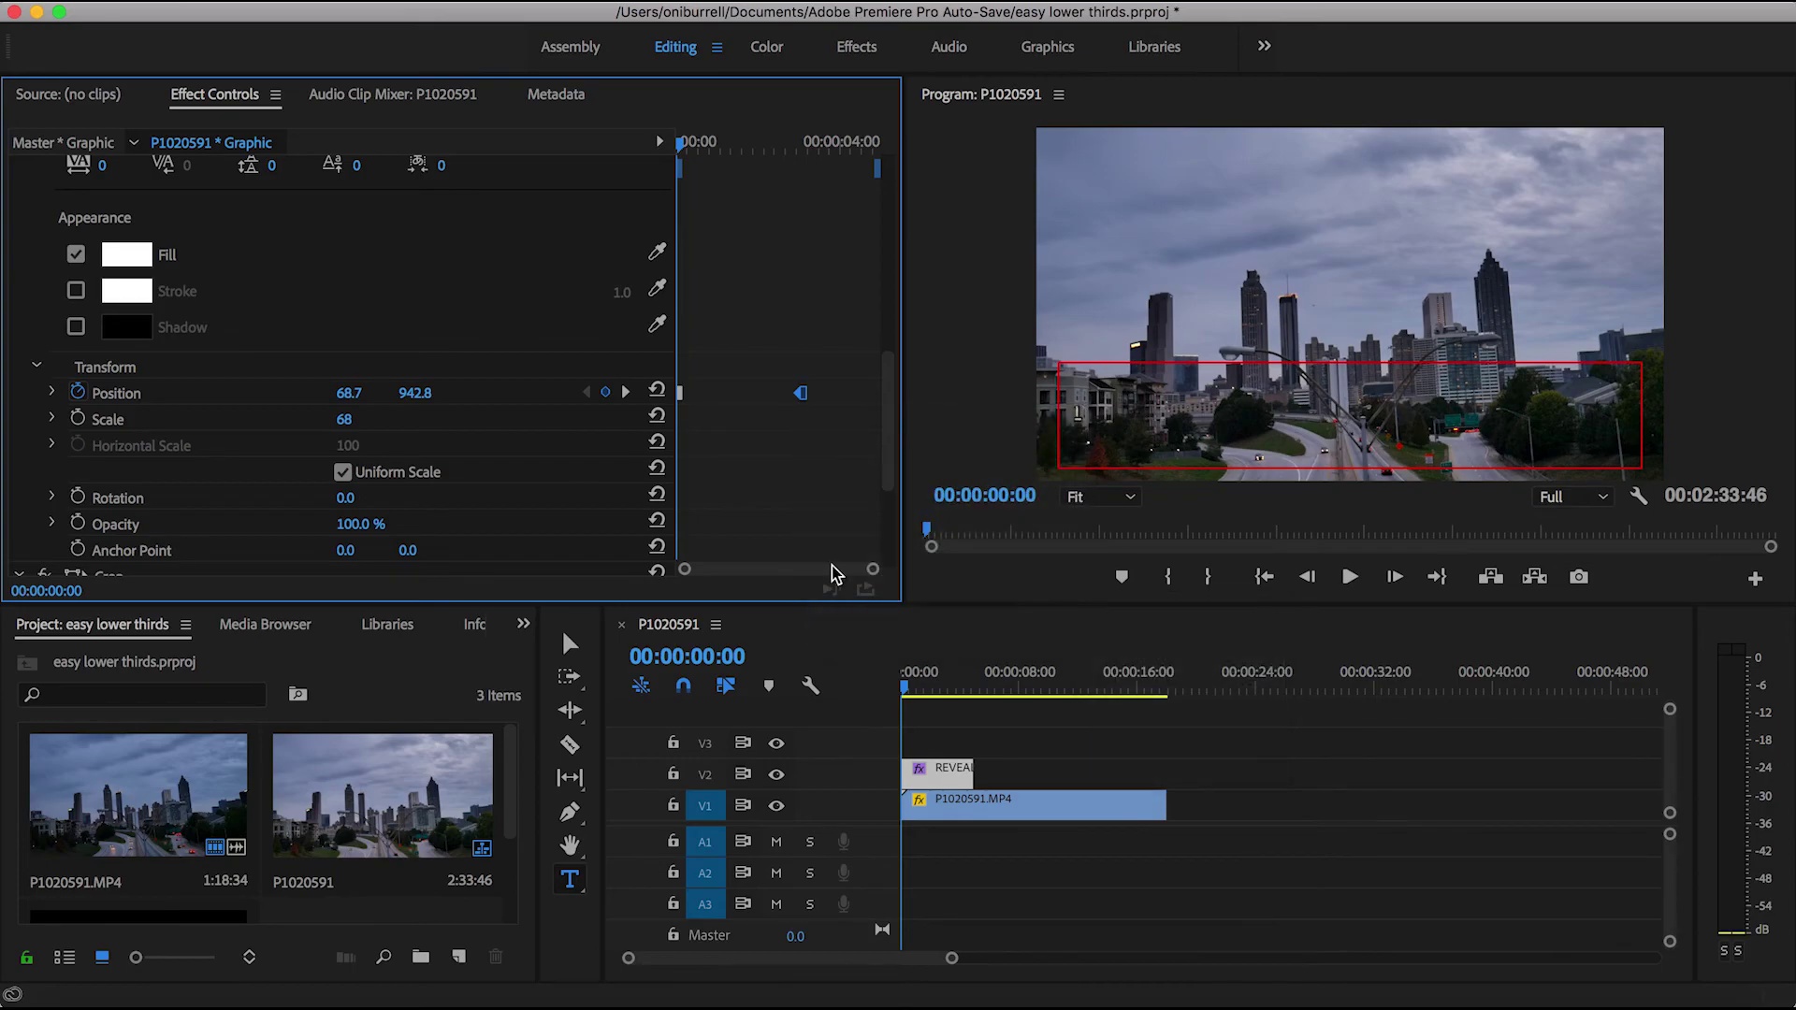
Apply Ease Out temporal interpolation to the starting Position keyframe.
left_click(681, 391)
right_click(680, 391)
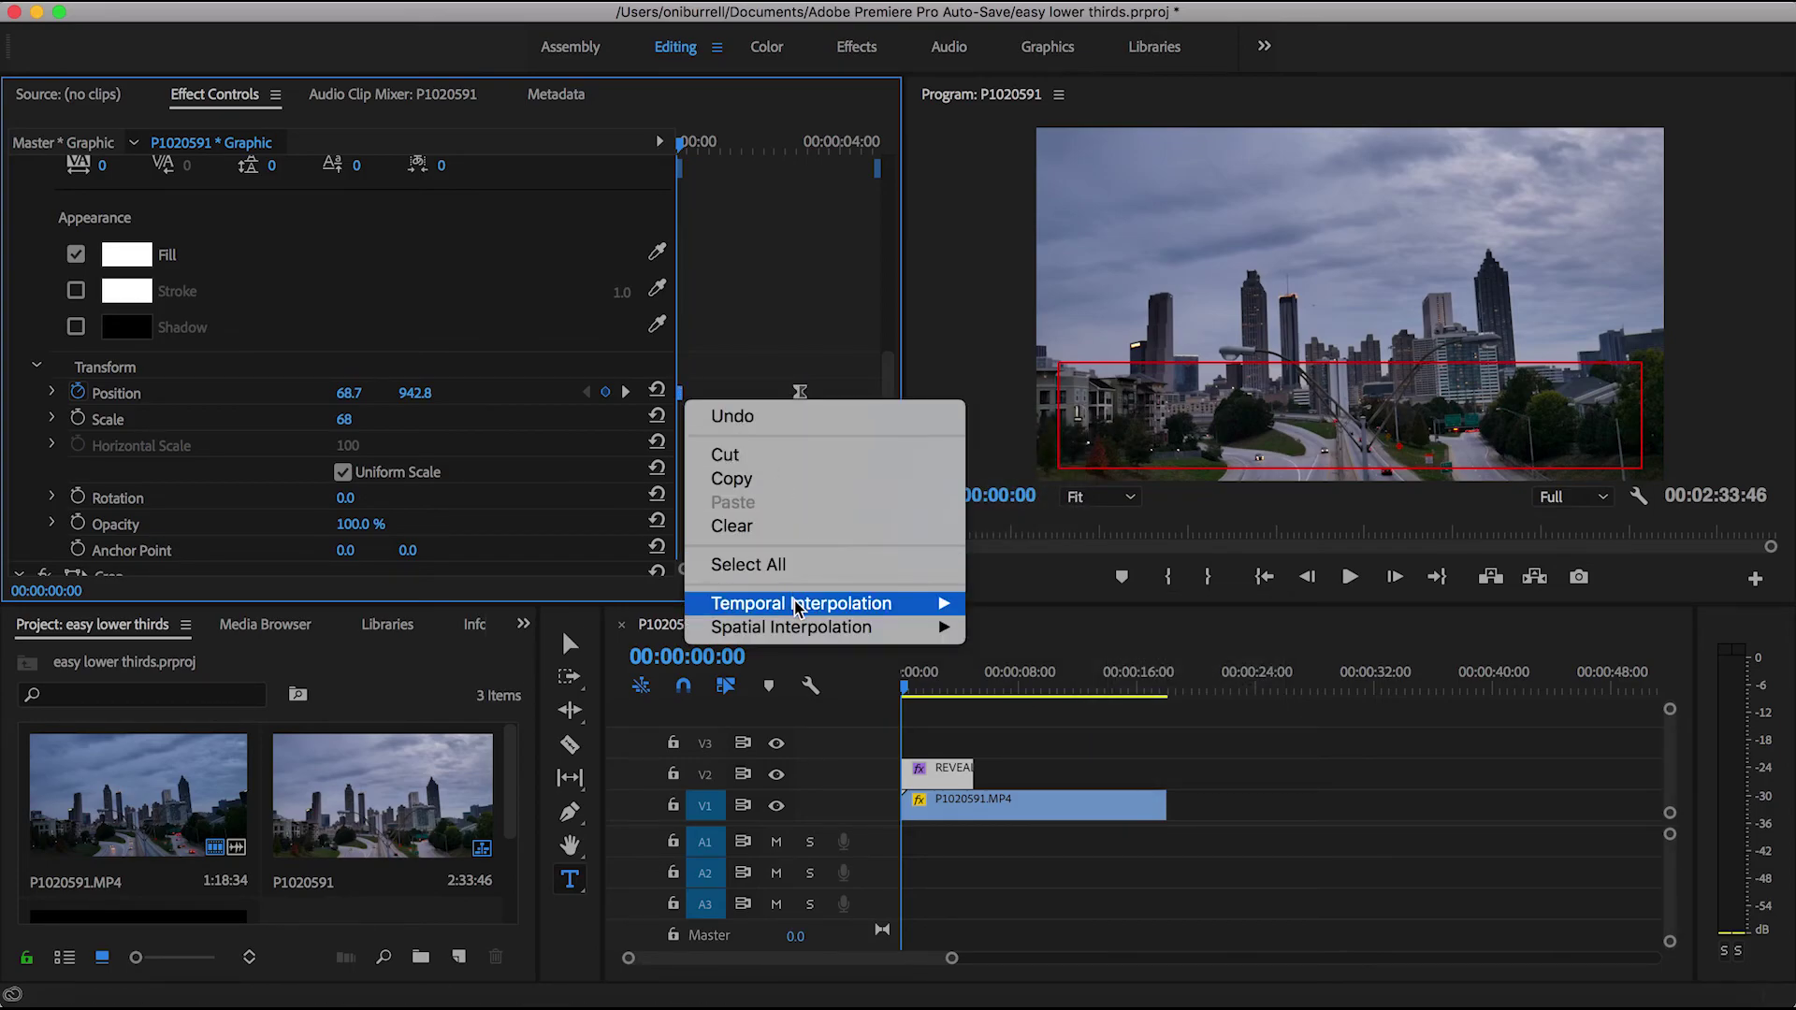
mouse_move(801, 606)
left_click(1006, 762)
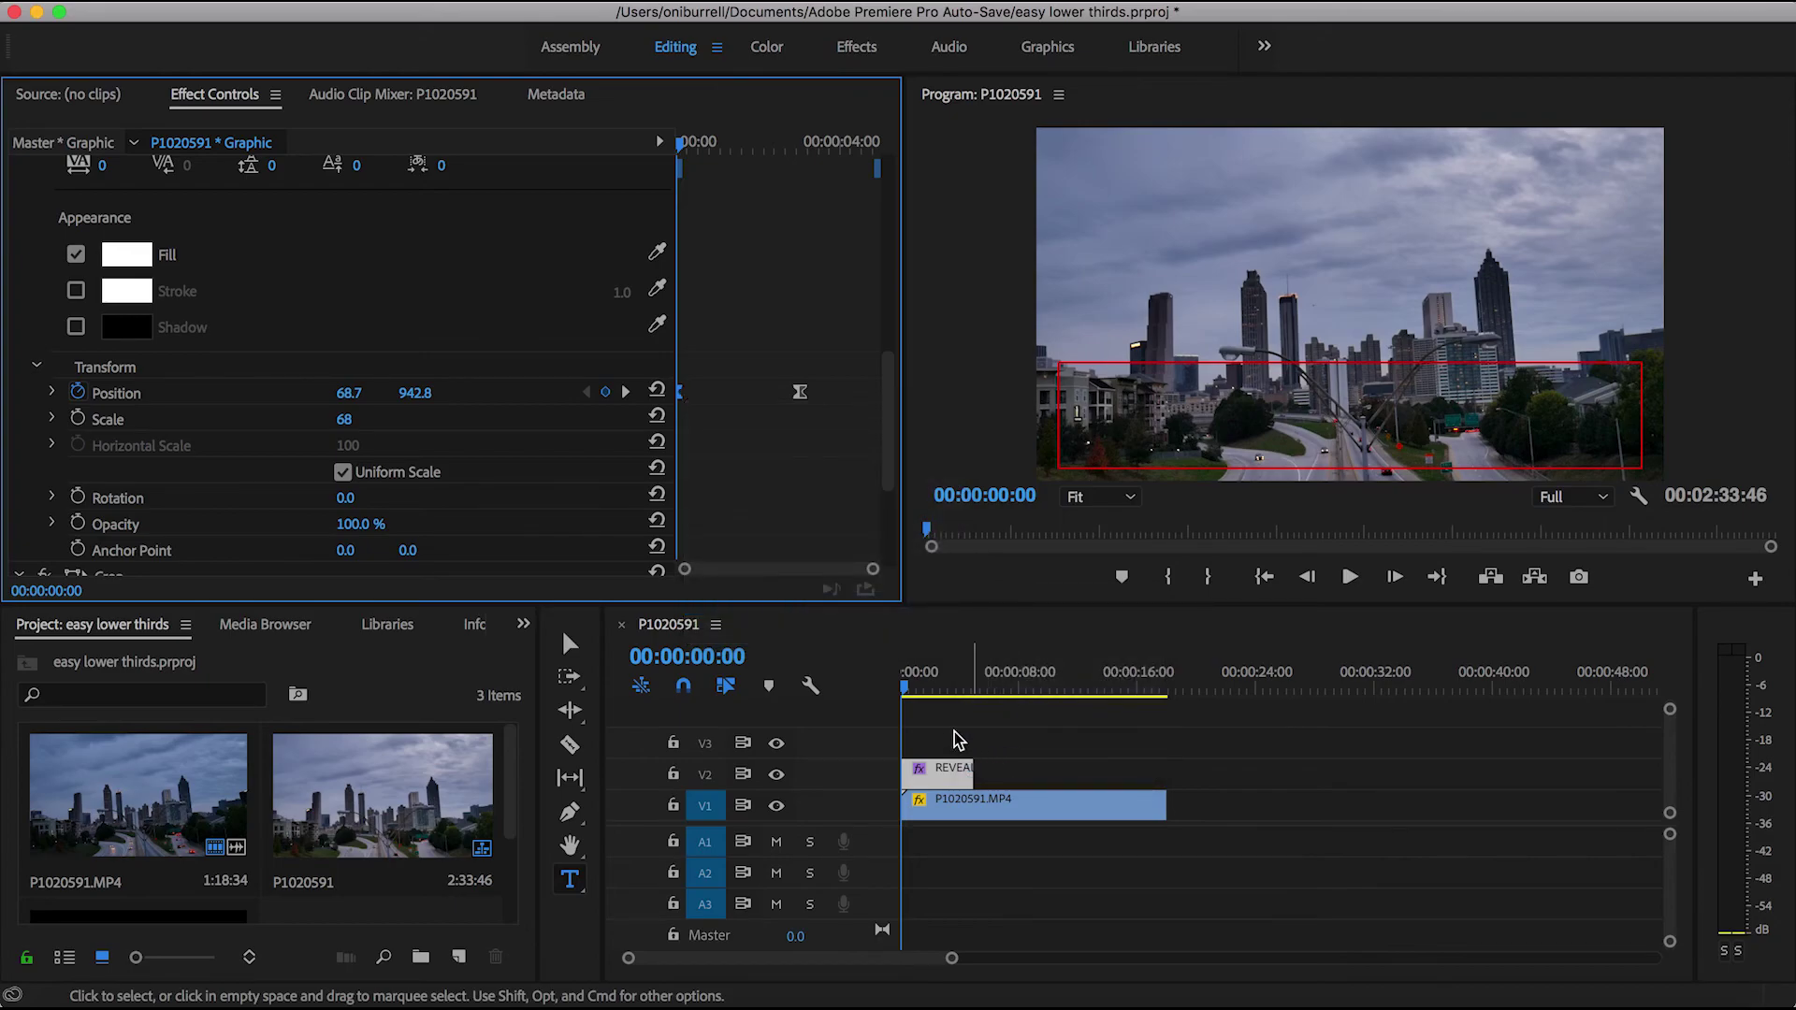